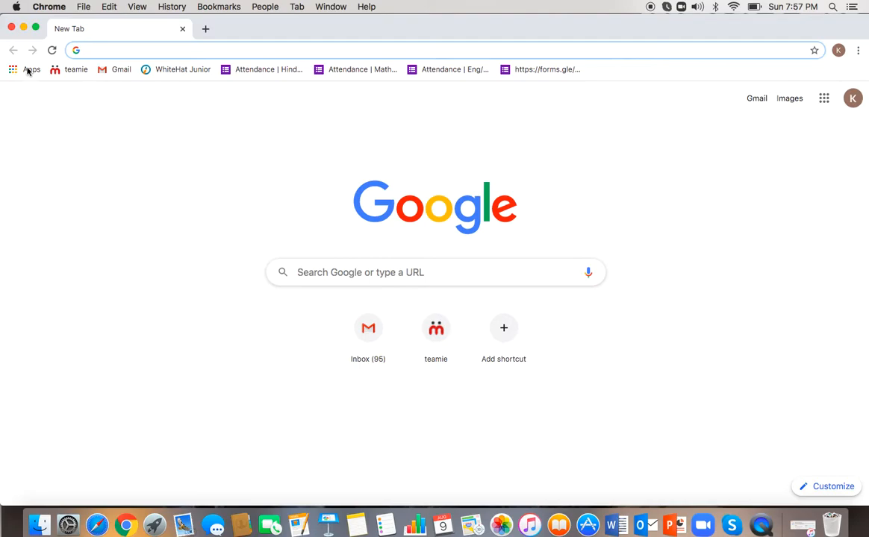
# Step: Maximise Chrome, search 'thunk' and open the Thunkable.com home page from the results
pyautogui.click(35, 27)
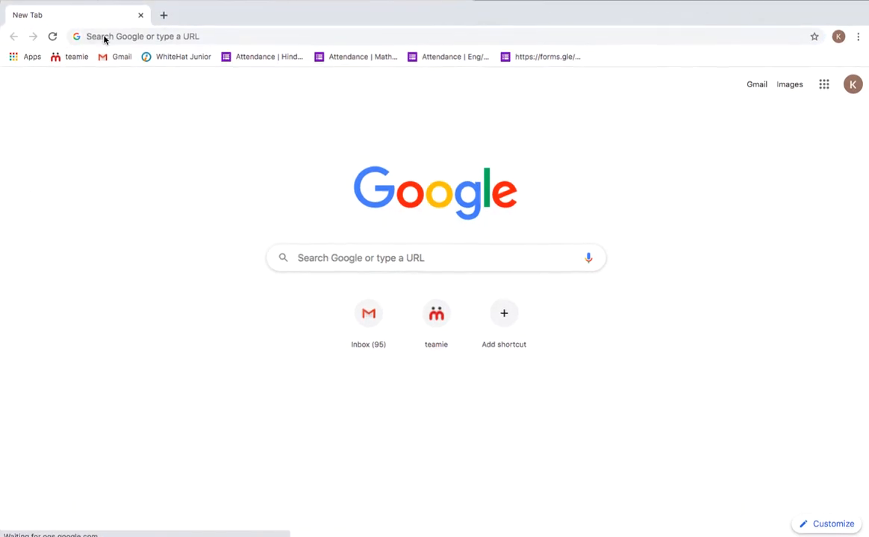
pyautogui.click(105, 38)
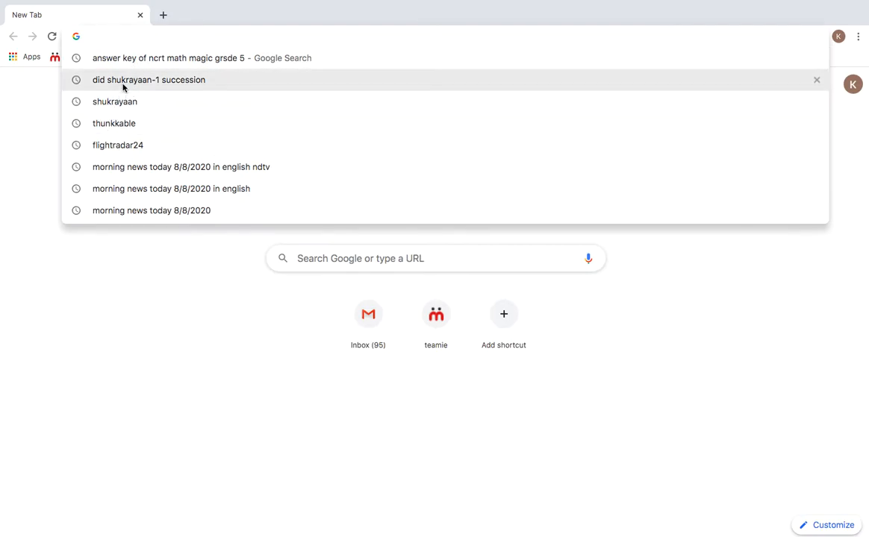
pyautogui.write('thunkable.com')
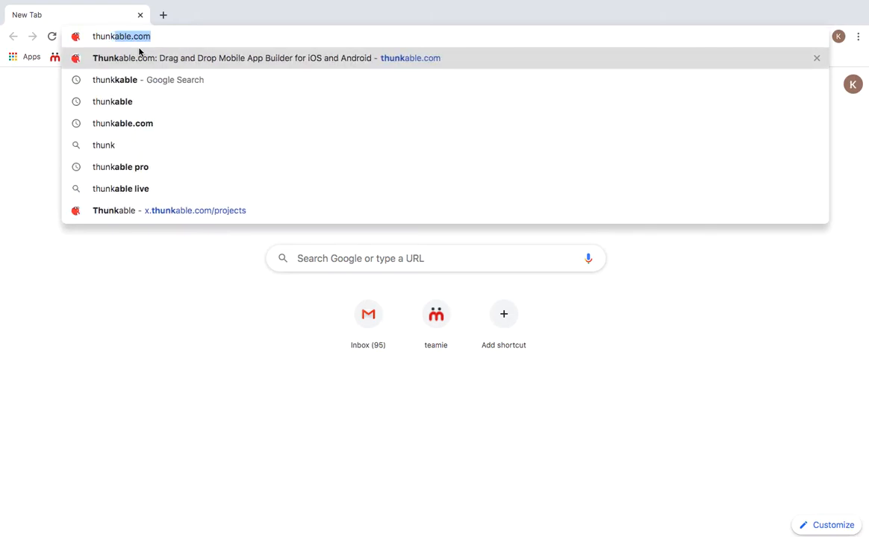
pyautogui.click(133, 102)
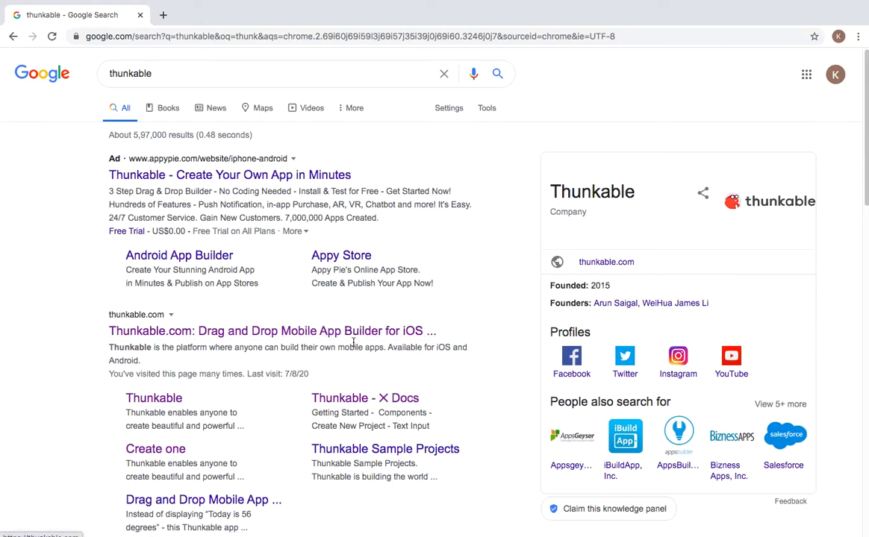
pyautogui.click(356, 331)
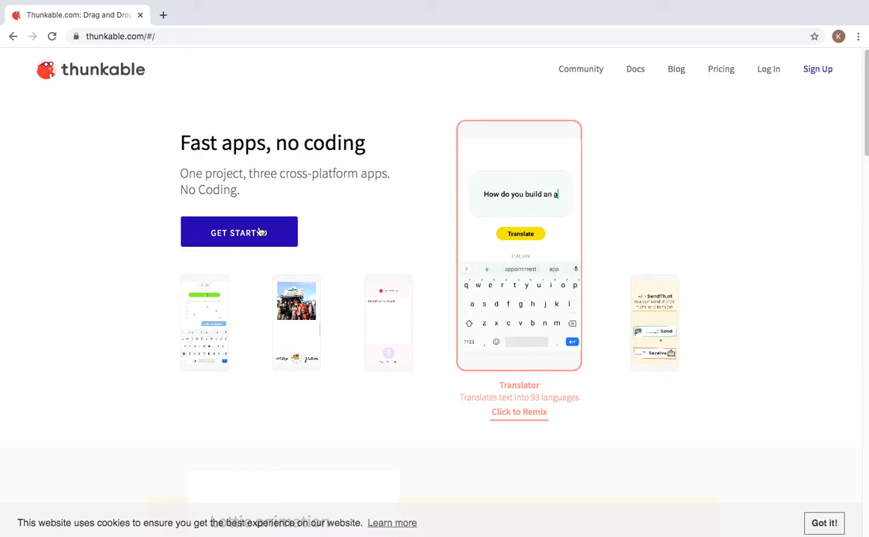
# Step: Start a new Thunkable app project named 'calculater' from Get Started
pyautogui.click(266, 234)
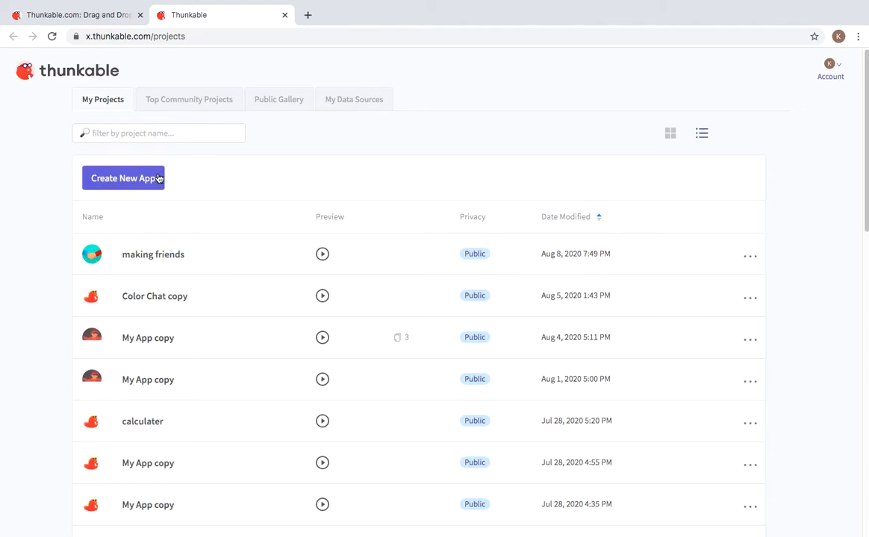
pyautogui.click(143, 184)
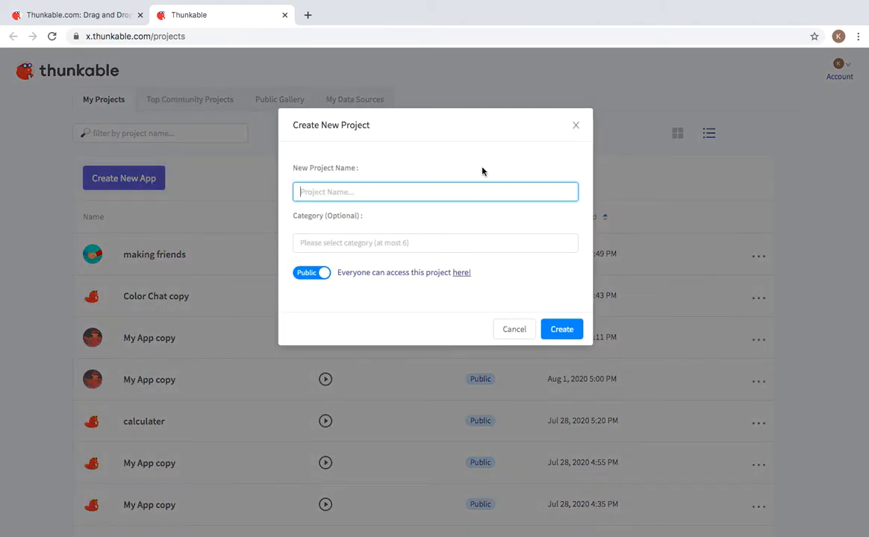
pyautogui.write('calculater')
pyautogui.click(562, 329)
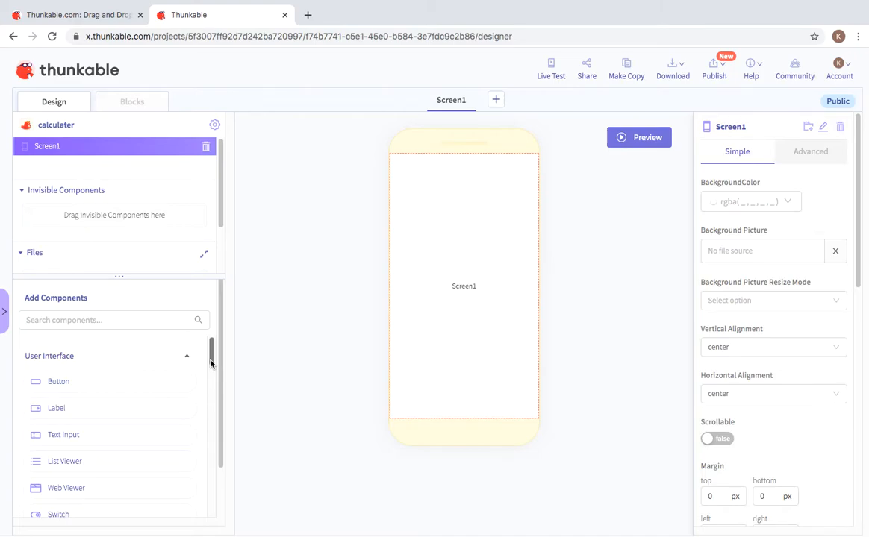
# Step: Drag Button components onto Screen1 until Button1 through Button4 are stacked there
pyautogui.moveTo(211, 363); pyautogui.dragTo(209, 354)
pyautogui.moveTo(97, 416); pyautogui.dragTo(556, 210)
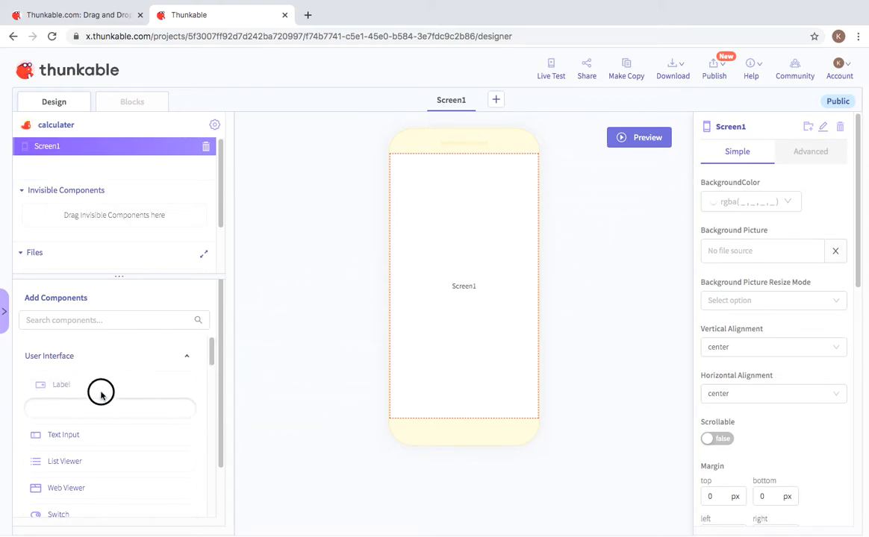
pyautogui.moveTo(90, 382); pyautogui.dragTo(457, 286)
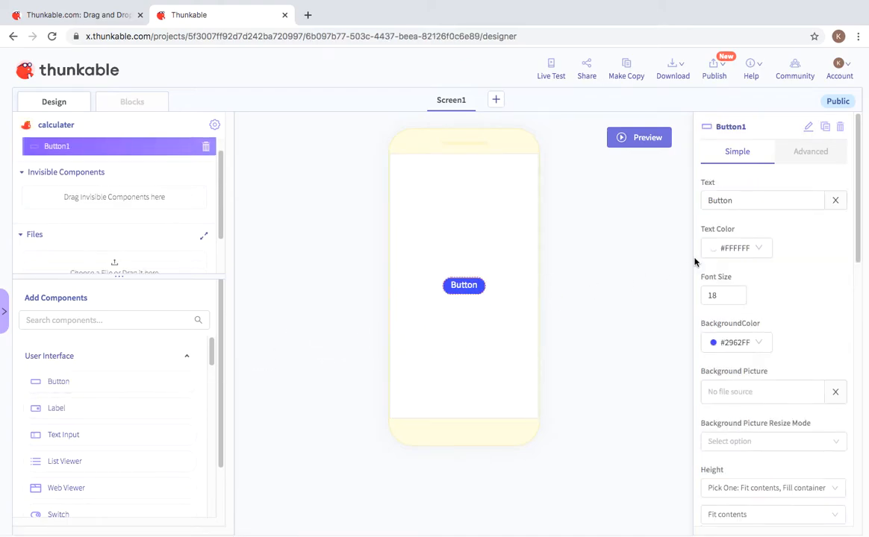
pyautogui.moveTo(80, 391); pyautogui.dragTo(434, 340)
pyautogui.moveTo(97, 388); pyautogui.dragTo(482, 336)
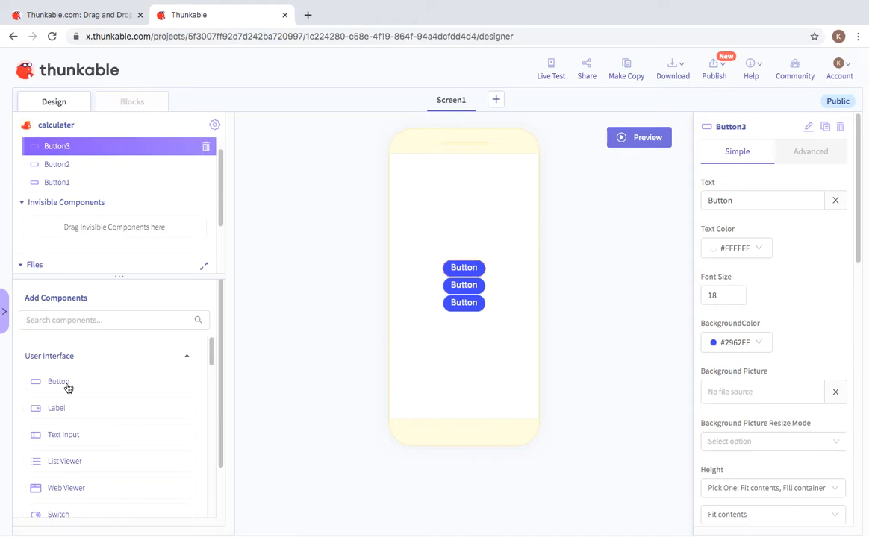
pyautogui.moveTo(69, 382); pyautogui.dragTo(444, 315)
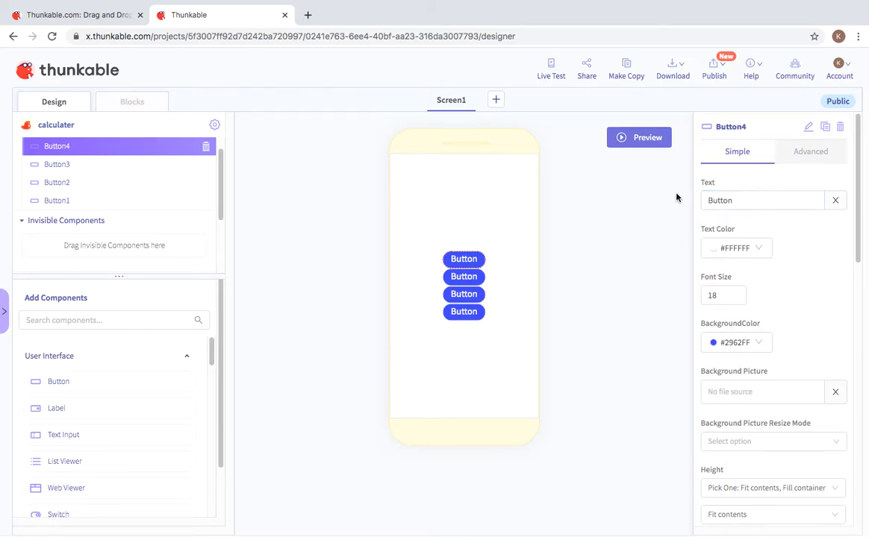
# Step: Rename Button4 to '+' and change its Text property to '+'
pyautogui.click(812, 127)
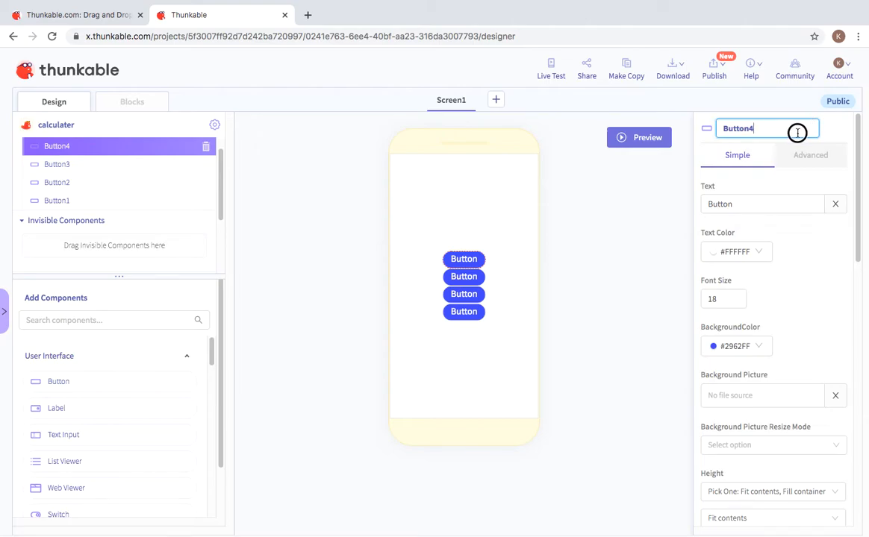
pyautogui.doubleClick(733, 136)
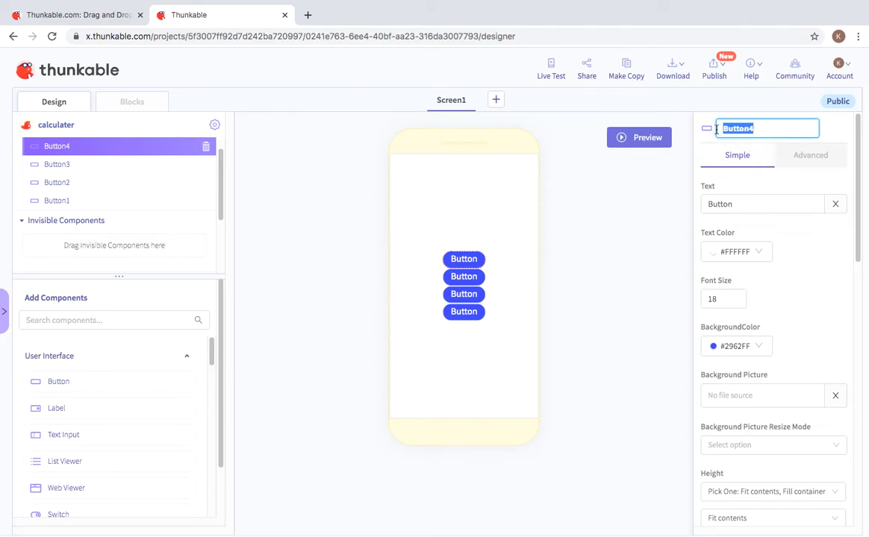
pyautogui.press('BackSpace')
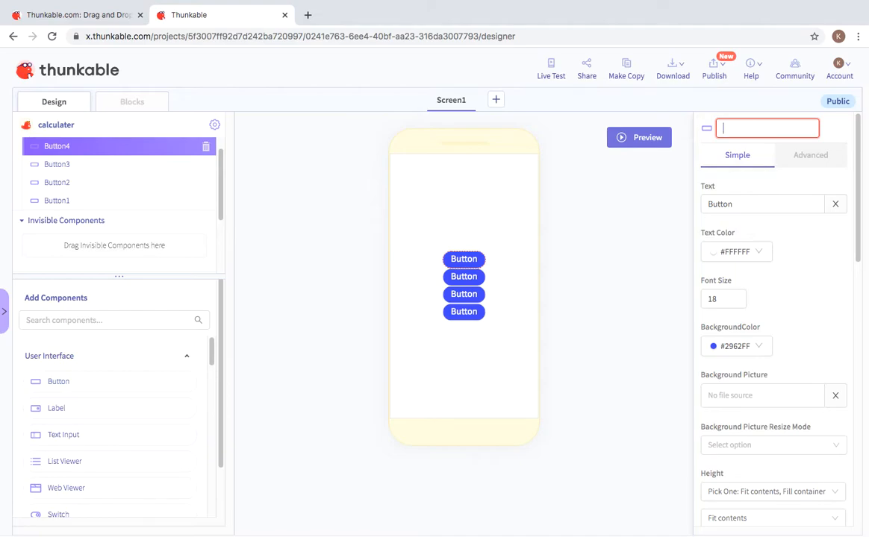
pyautogui.write('+')
pyautogui.click(625, 236)
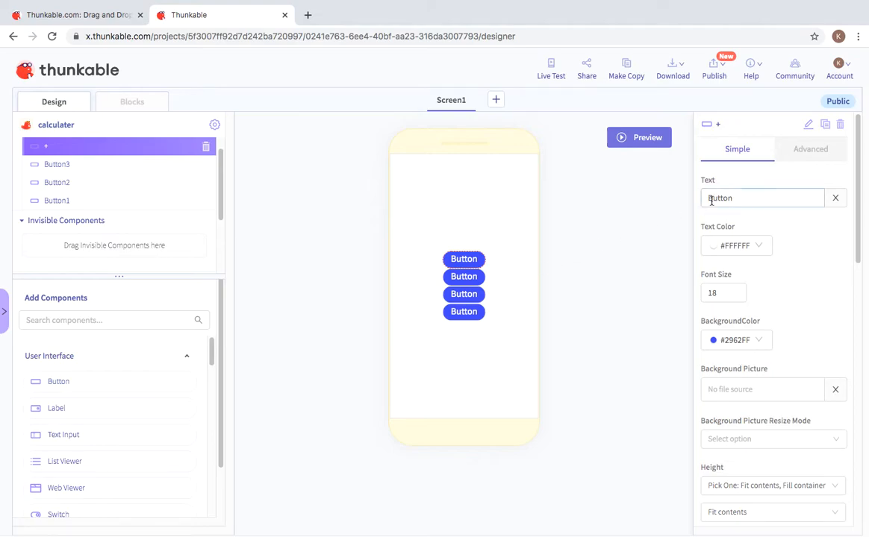
pyautogui.moveTo(734, 195); pyautogui.dragTo(703, 195)
pyautogui.press('BackSpace')
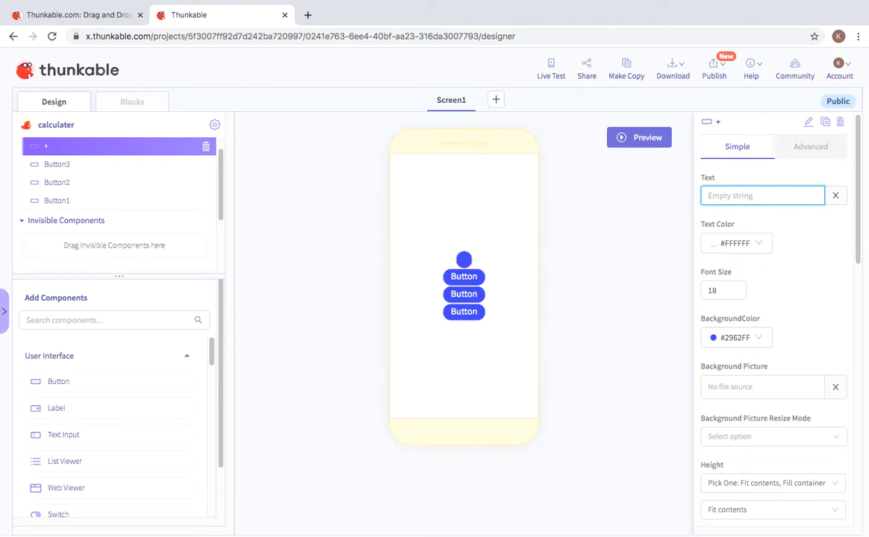
pyautogui.write('+')
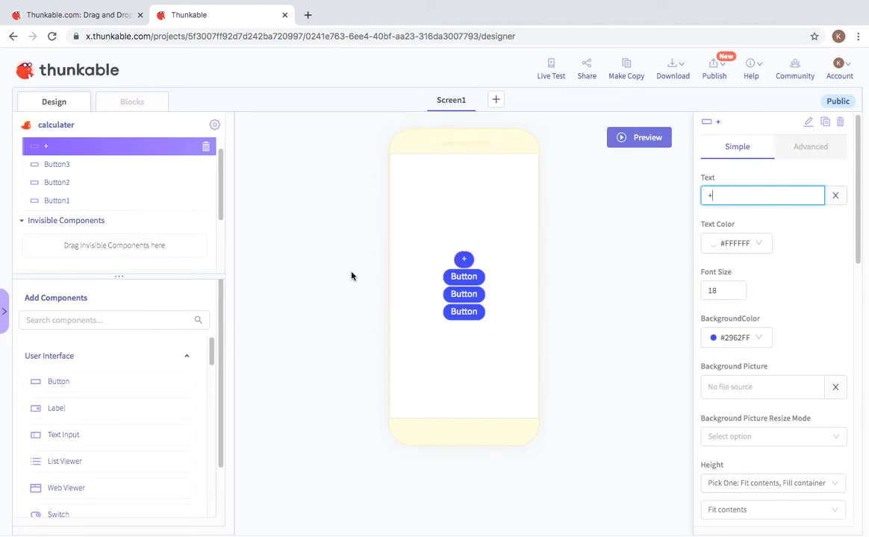
# Step: Select Button3 and rename the component to '-'
pyautogui.click(473, 277)
pyautogui.moveTo(742, 188)
pyautogui.mouseDown()
pyautogui.moveTo(710, 213)
pyautogui.moveTo(700, 206)
pyautogui.mouseUp()
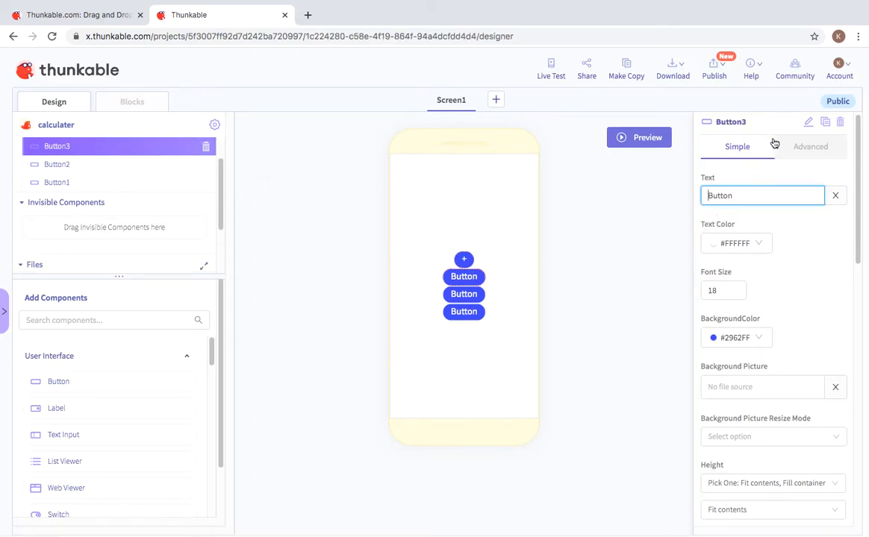
pyautogui.click(806, 122)
pyautogui.moveTo(756, 122); pyautogui.dragTo(720, 125)
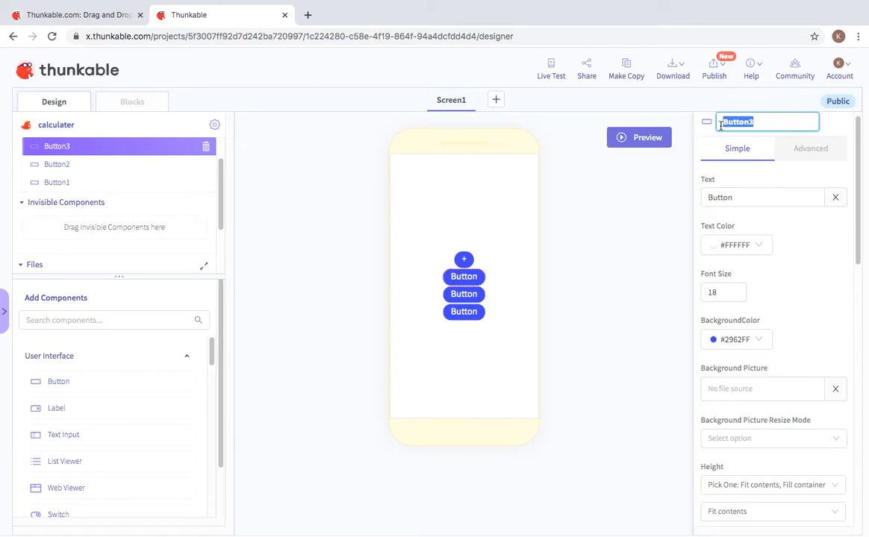
pyautogui.press('BackSpace')
pyautogui.write('-')
pyautogui.click(597, 206)
# Step: Replace the '-' button's Text property 'Button' with '-'
pyautogui.rightClick(765, 198)
pyautogui.click(767, 189)
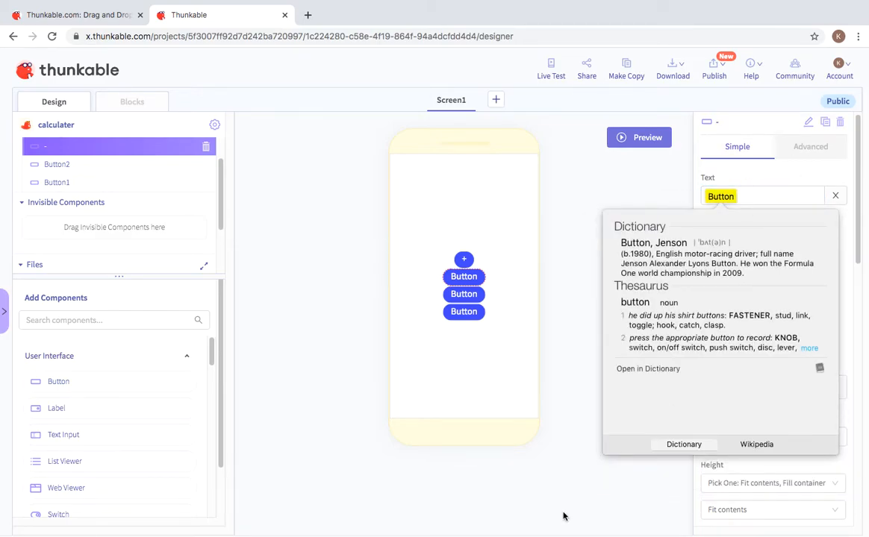
pyautogui.click(577, 281)
pyautogui.click(794, 195)
pyautogui.doubleClick(713, 197)
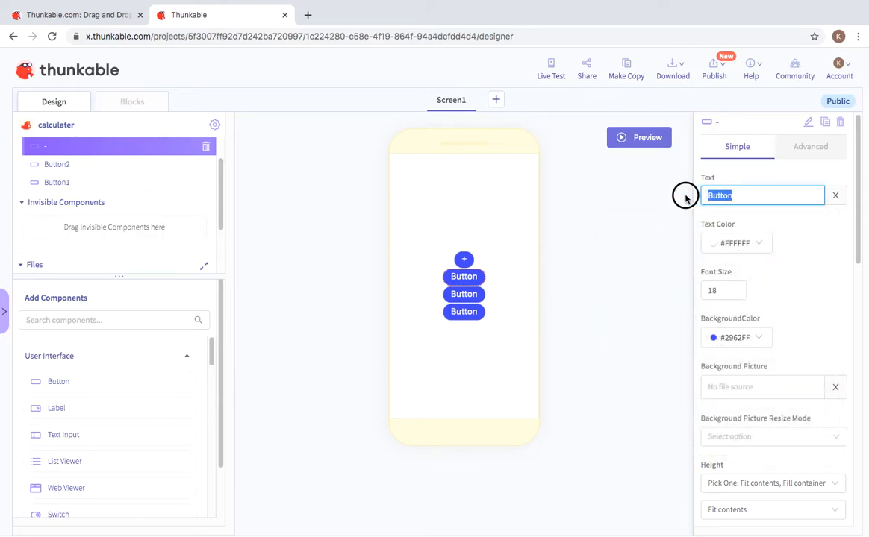
pyautogui.press('BackSpace')
pyautogui.write('-')
pyautogui.click(616, 326)
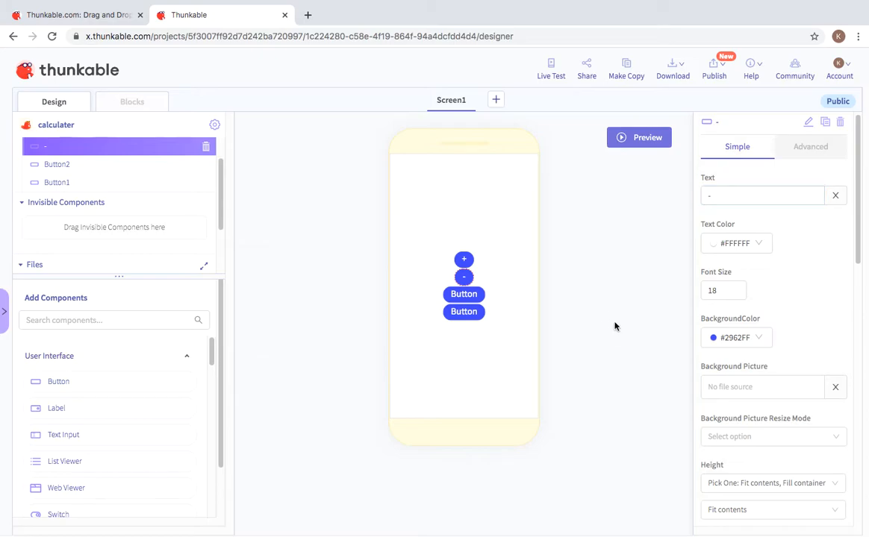
pyautogui.click(472, 297)
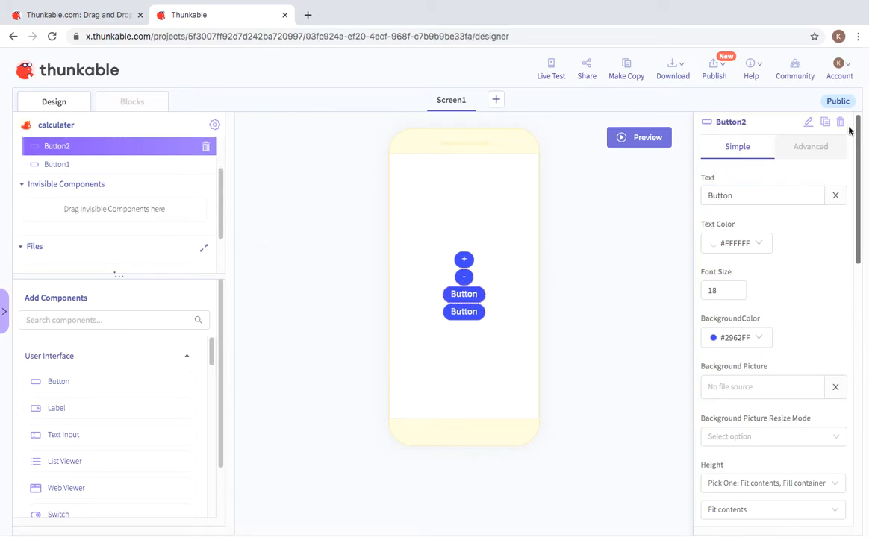
# Step: Rename Button2 to 'x' and set its display text to 'x'
pyautogui.click(807, 122)
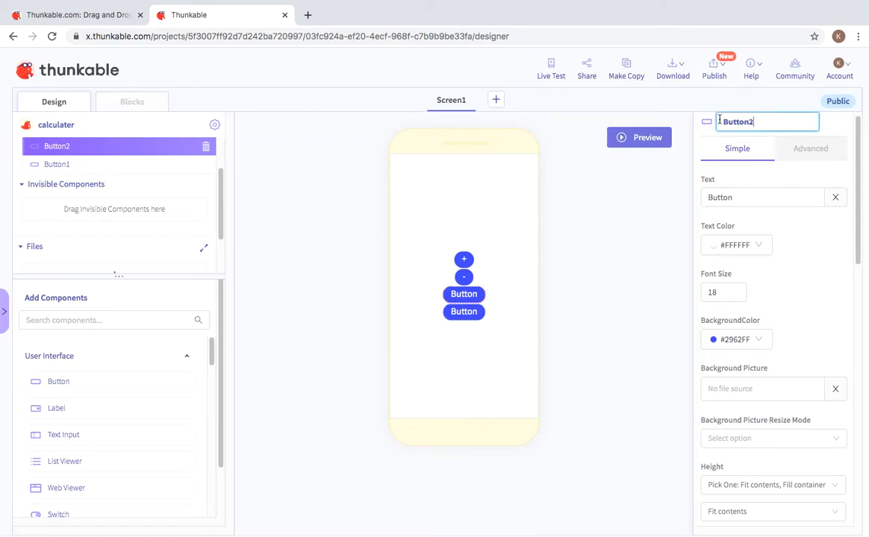
pyautogui.press('BackSpace')
pyautogui.press('BackSpace')
pyautogui.write('x')
pyautogui.click(667, 240)
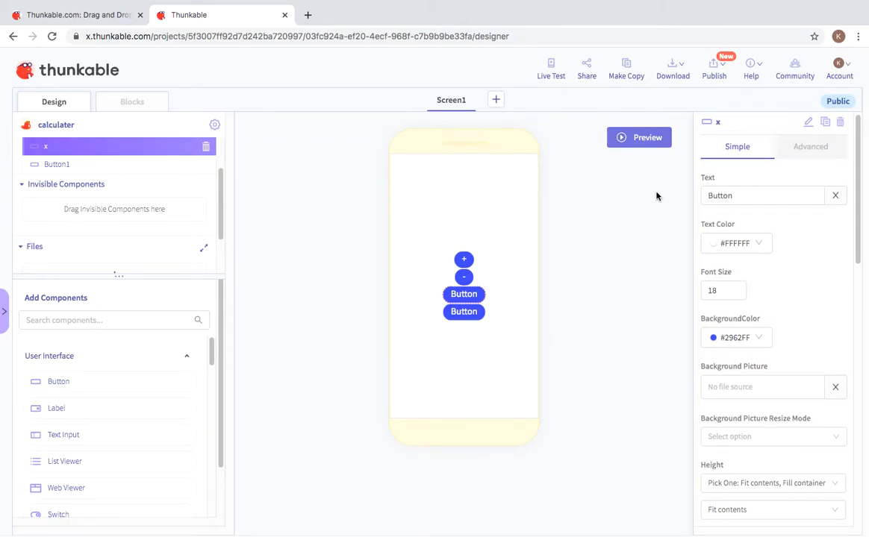
pyautogui.click(779, 198)
pyautogui.doubleClick(721, 195)
pyautogui.press('BackSpace')
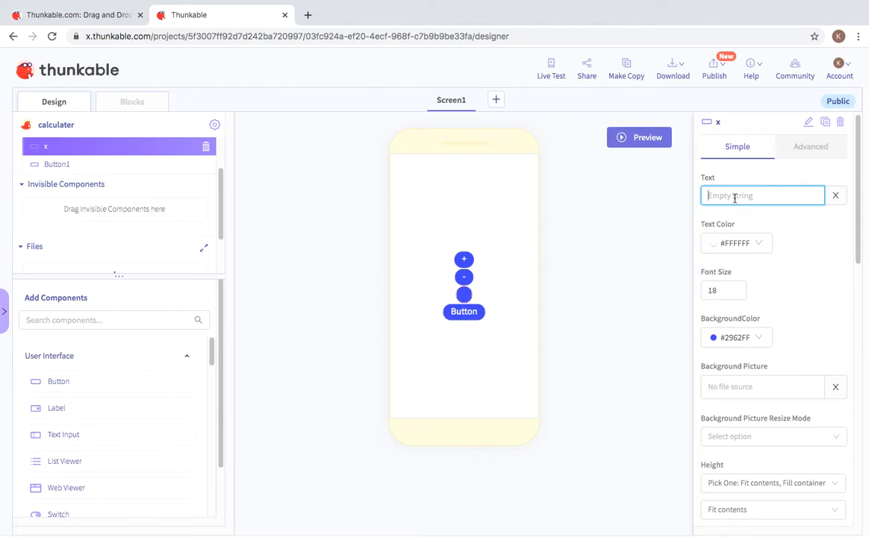
pyautogui.write('x')
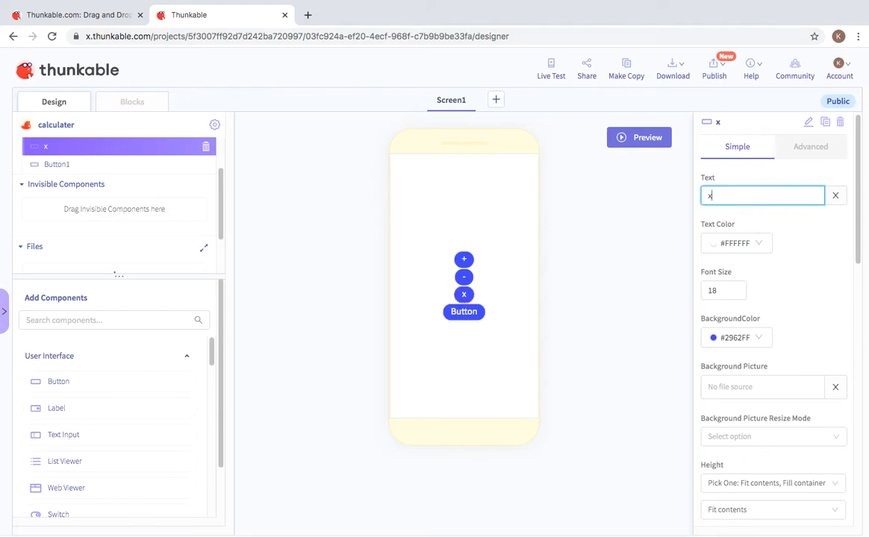
# Step: Rename the bottom button, Button1, to '%' and set its caption to '%'
pyautogui.click(462, 313)
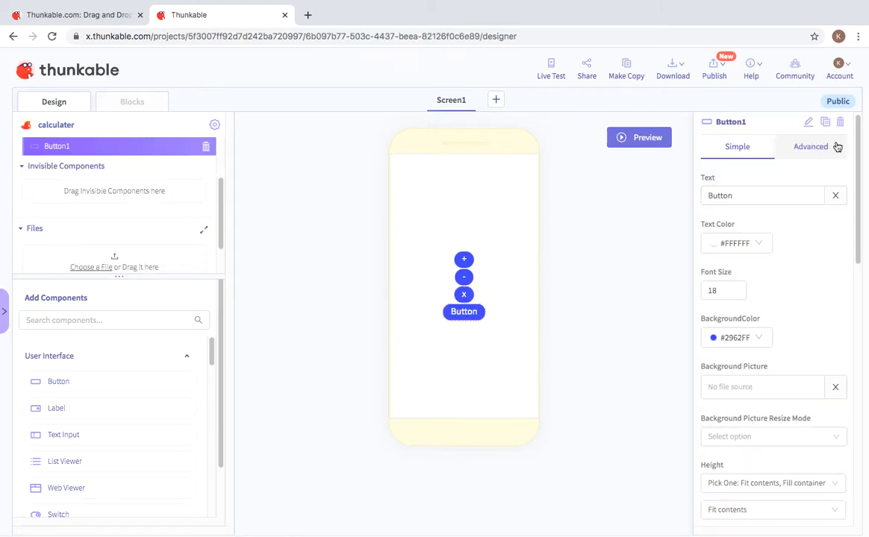
pyautogui.click(807, 122)
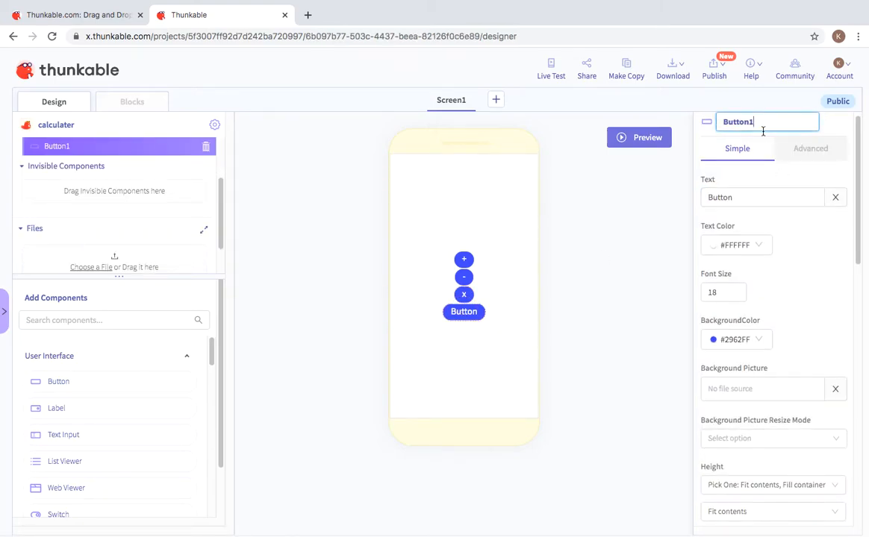
pyautogui.doubleClick(717, 122)
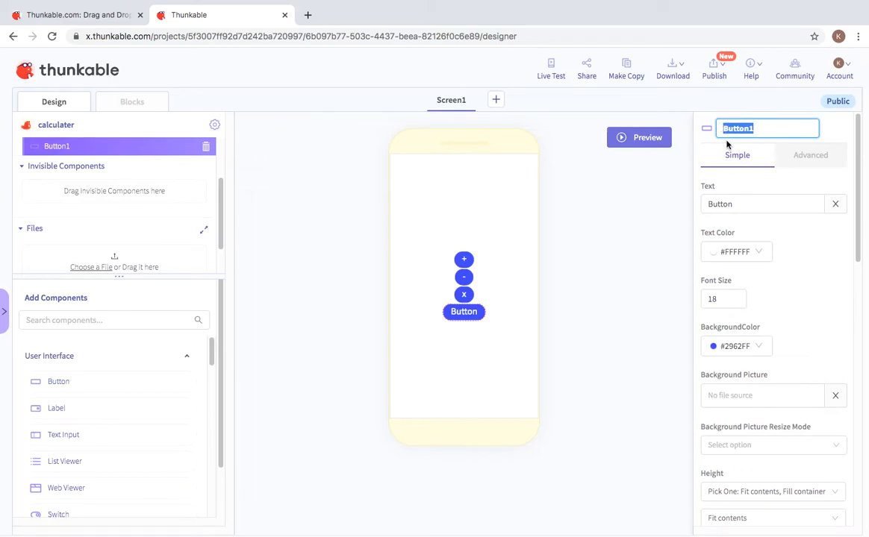
pyautogui.press('BackSpace')
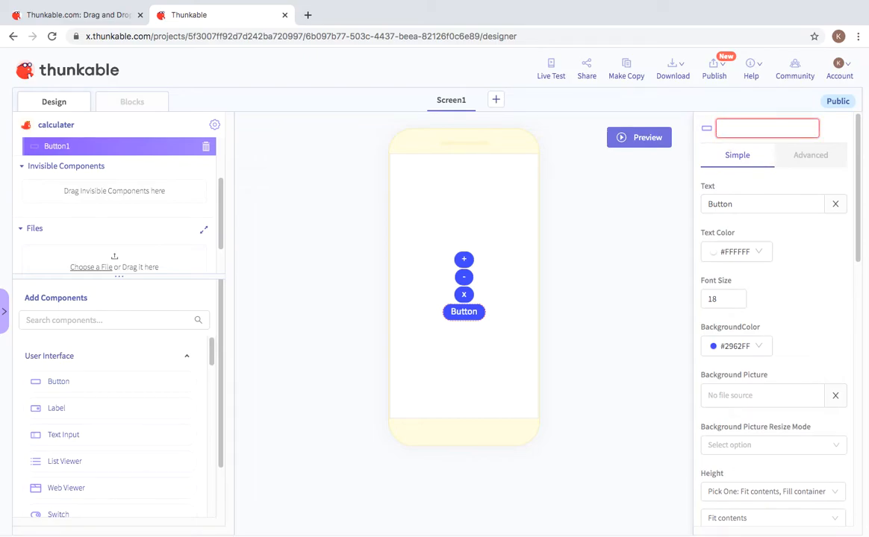
pyautogui.write('%')
pyautogui.click(611, 283)
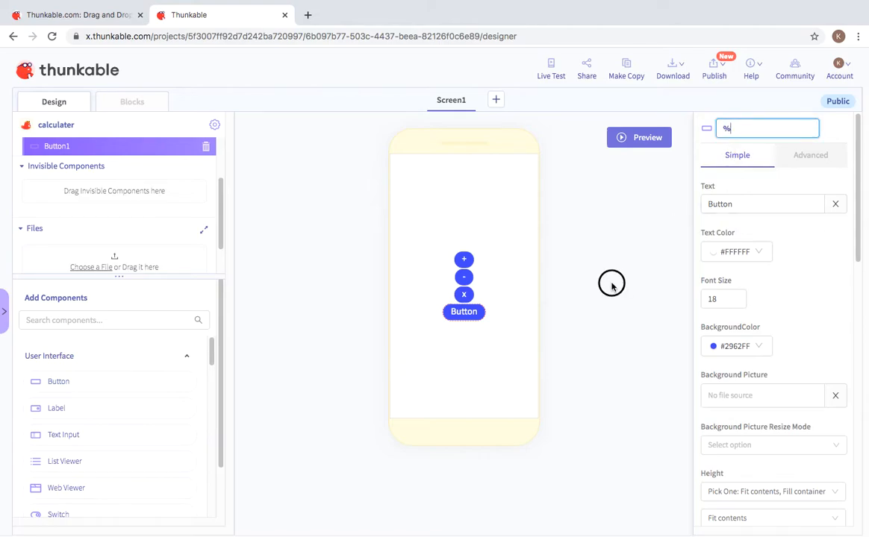
pyautogui.click(765, 202)
pyautogui.moveTo(765, 203); pyautogui.dragTo(675, 194)
pyautogui.press('BackSpace')
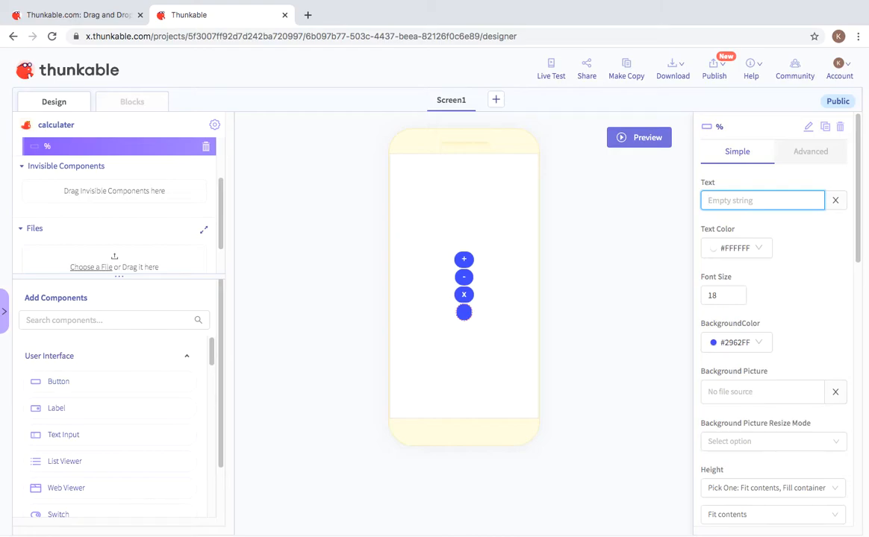
pyautogui.write('%')
pyautogui.click(608, 384)
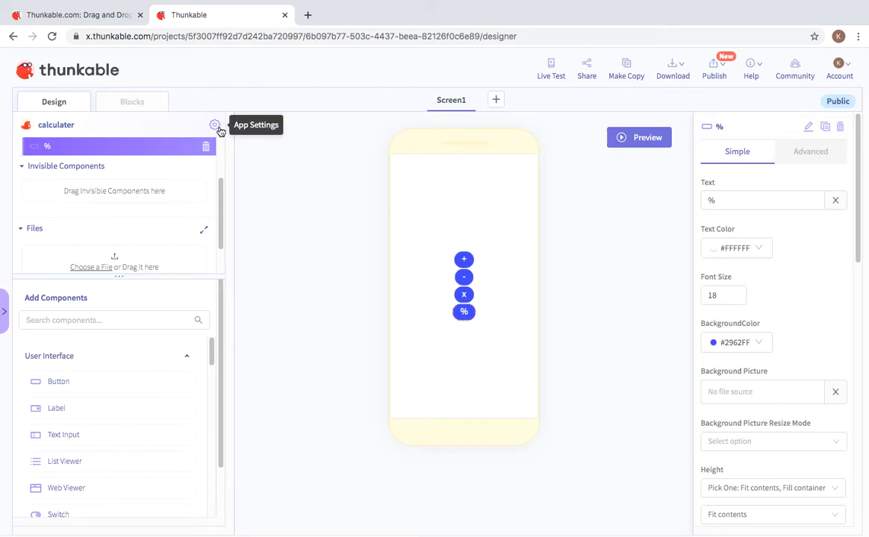
# Step: Add Screen2 through Screen5, then switch to Screen1's Blocks editor
pyautogui.click(496, 100)
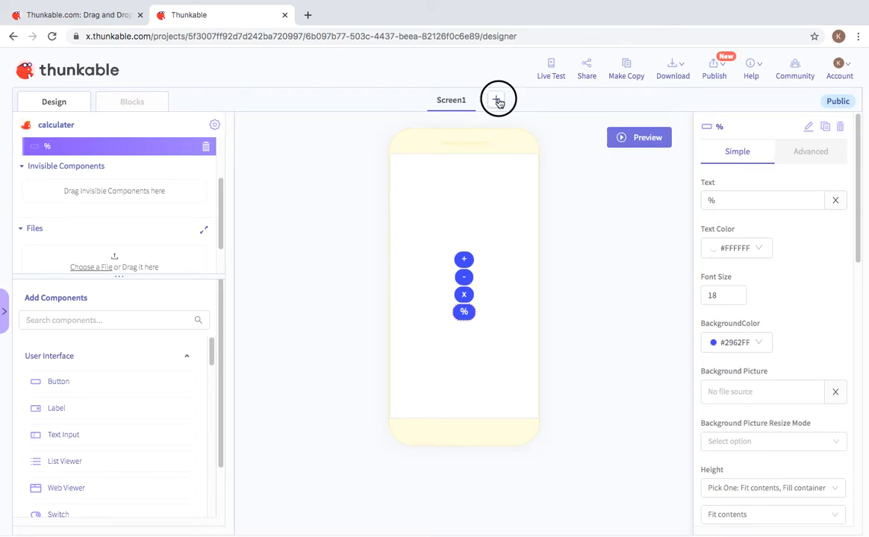
pyautogui.click(530, 99)
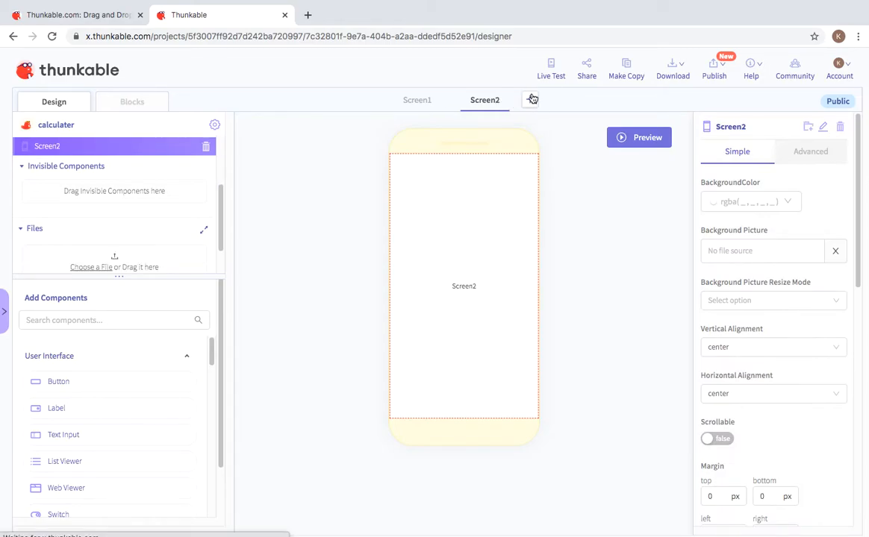
pyautogui.click(562, 104)
pyautogui.click(596, 99)
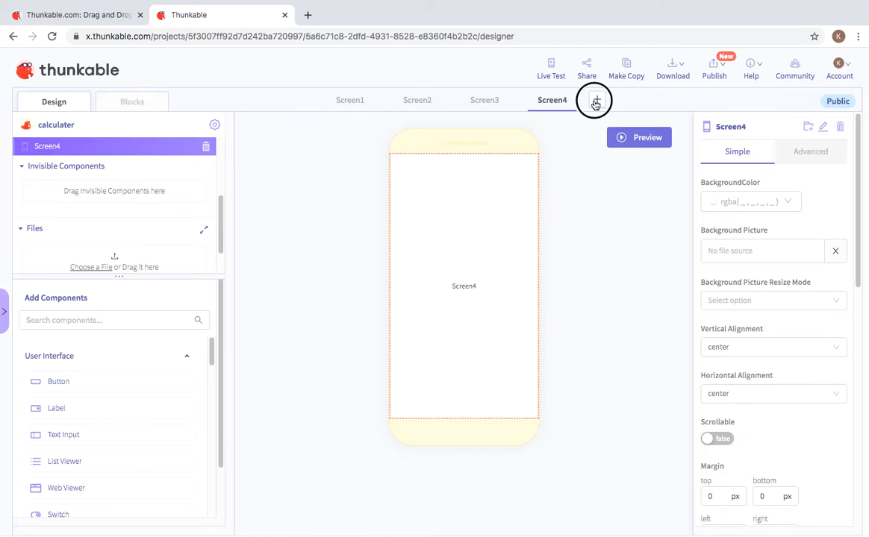
pyautogui.click(326, 103)
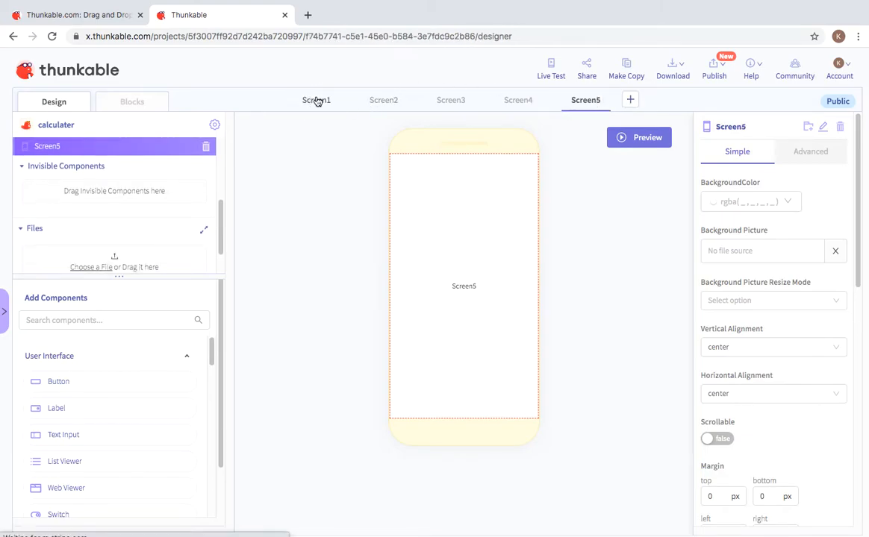
pyautogui.click(137, 104)
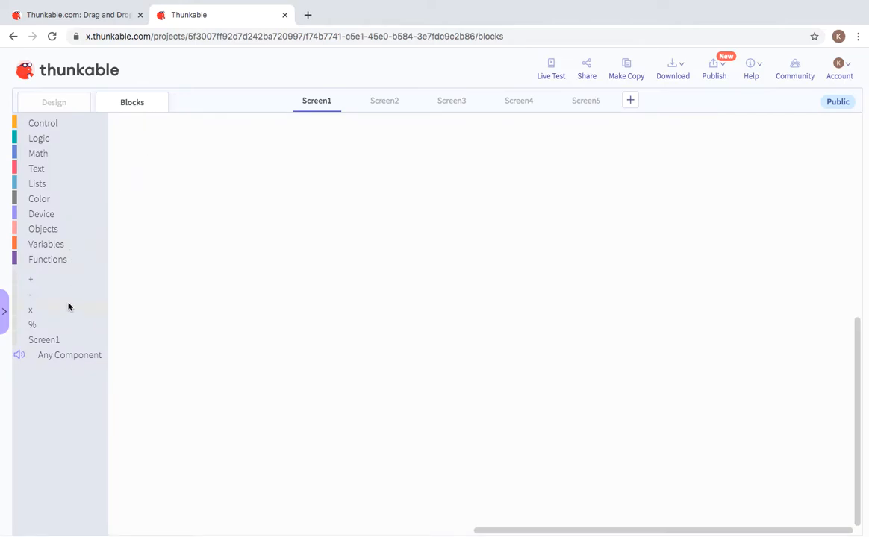
# Step: Add a 'when + Click' handler that navigates to Screen2
pyautogui.click(48, 280)
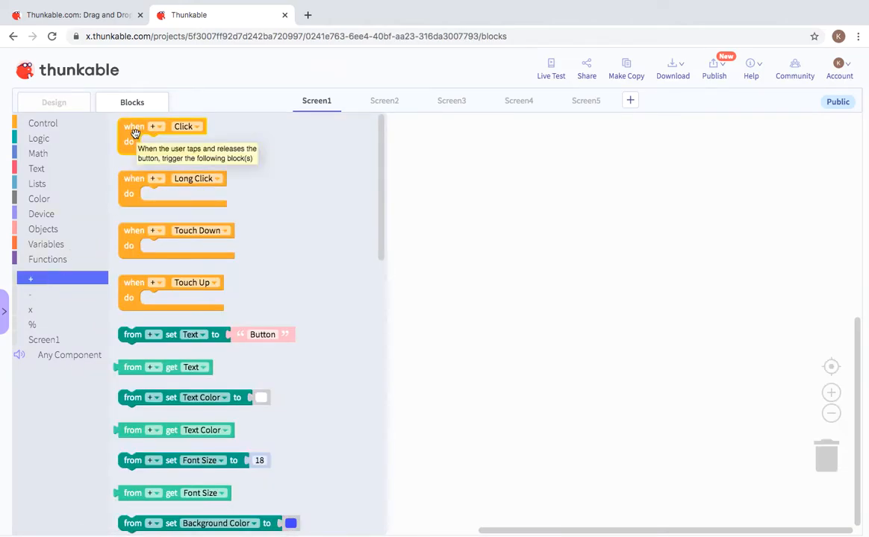
pyautogui.moveTo(132, 128)
pyautogui.mouseDown()
pyautogui.moveTo(287, 153)
pyautogui.moveTo(162, 124)
pyautogui.moveTo(127, 125)
pyautogui.mouseUp()
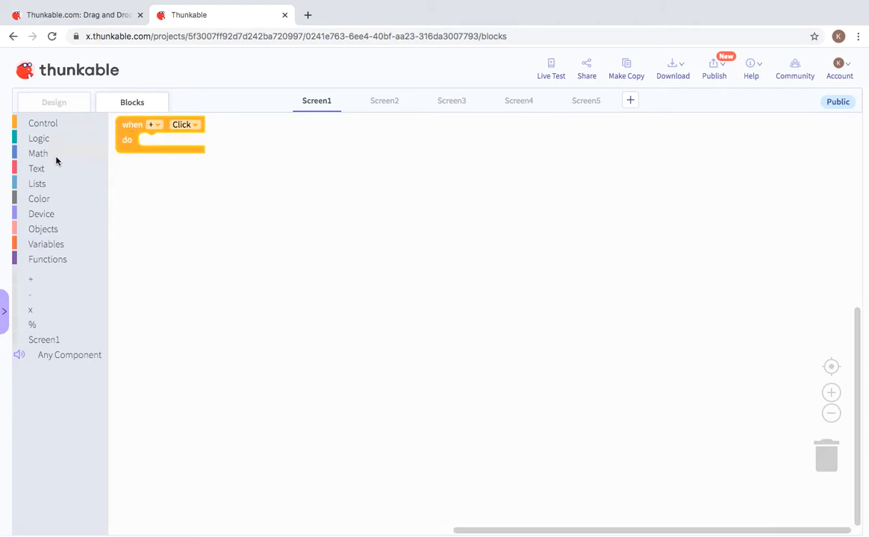
pyautogui.click(78, 126)
pyautogui.moveTo(146, 254); pyautogui.dragTo(157, 145)
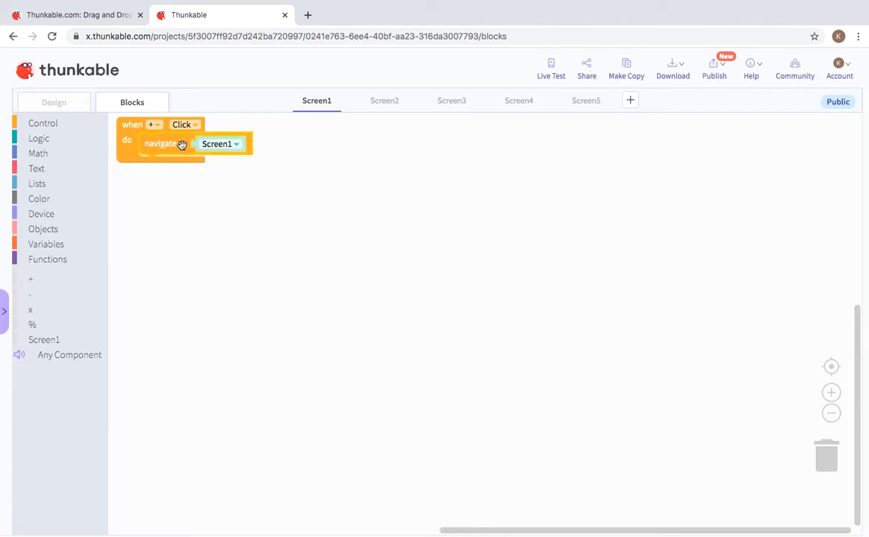
pyautogui.click(223, 146)
pyautogui.click(232, 170)
# Step: Add a 'when - Click' handler that navigates to Screen3
pyautogui.click(37, 295)
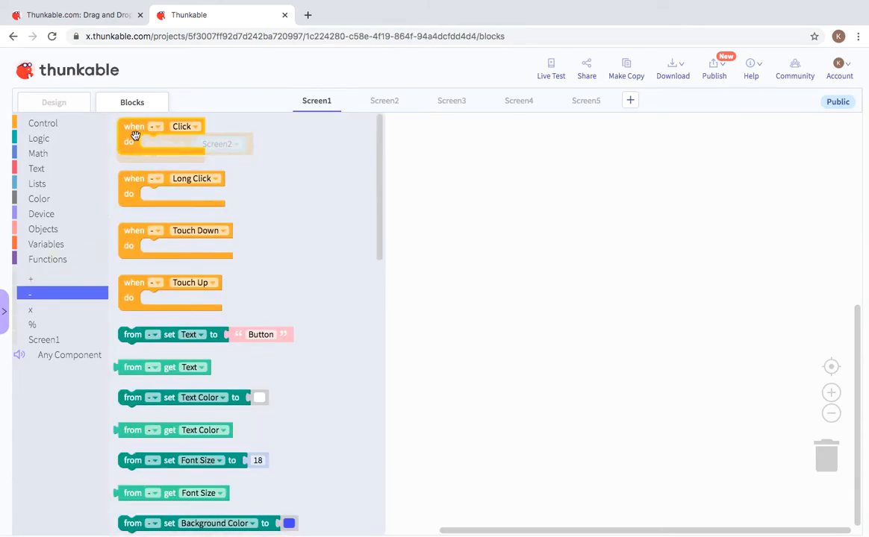
pyautogui.moveTo(181, 132); pyautogui.dragTo(349, 140)
pyautogui.click(80, 124)
pyautogui.moveTo(152, 254); pyautogui.dragTo(382, 145)
pyautogui.click(431, 146)
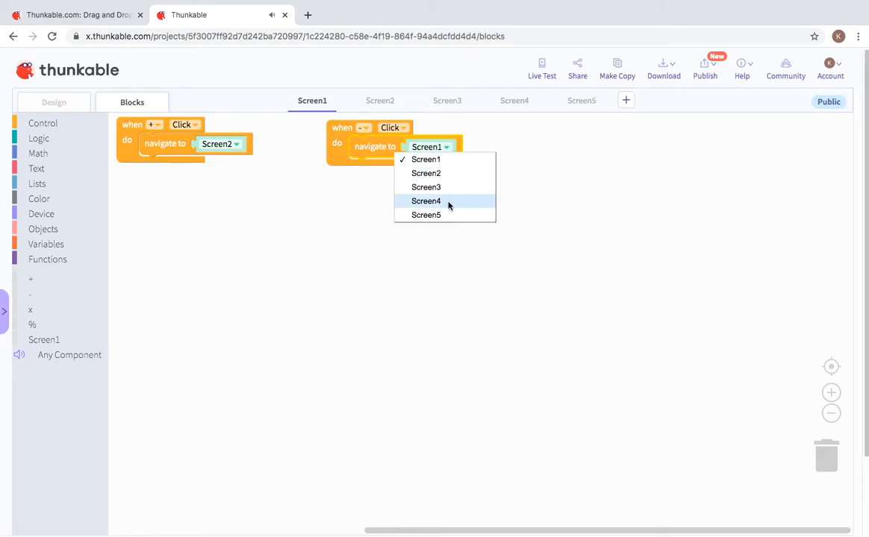
pyautogui.click(444, 187)
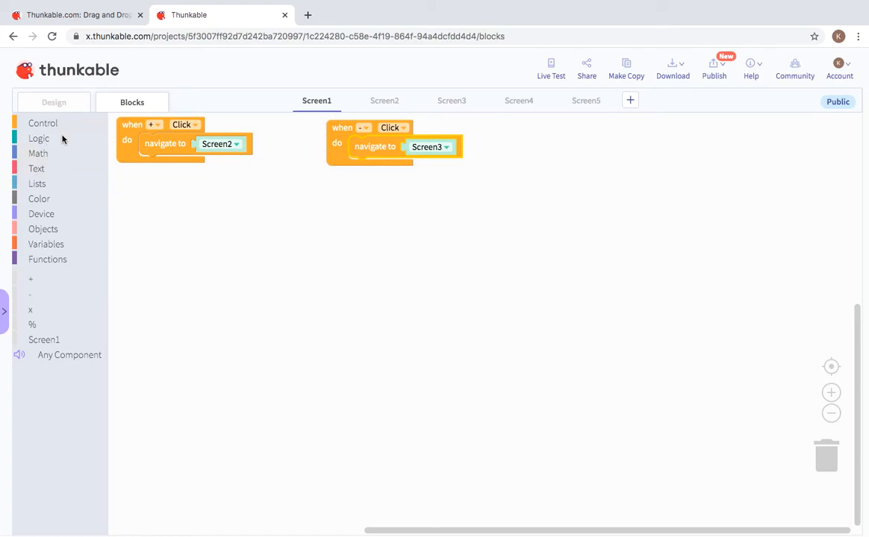
# Step: Add a 'when x Click' handler that navigates to Screen4
pyautogui.click(38, 314)
pyautogui.moveTo(149, 121); pyautogui.dragTo(558, 126)
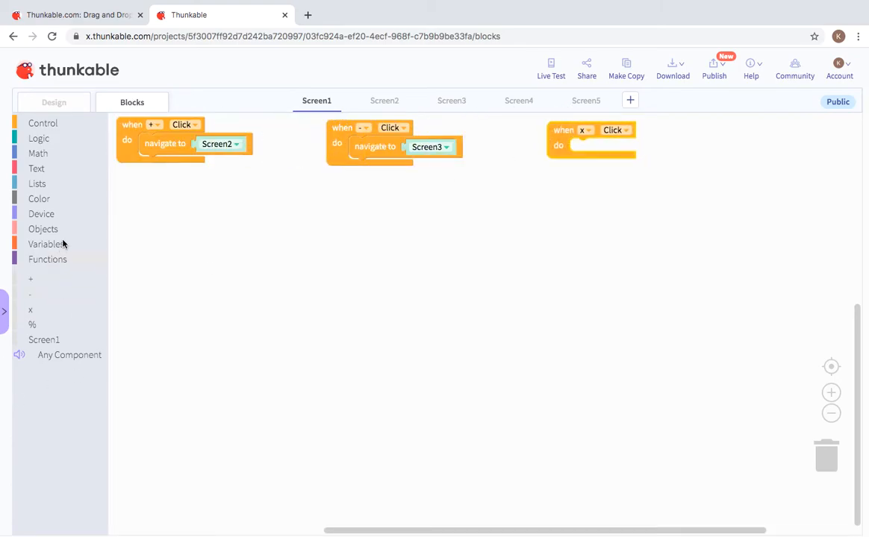
pyautogui.click(71, 123)
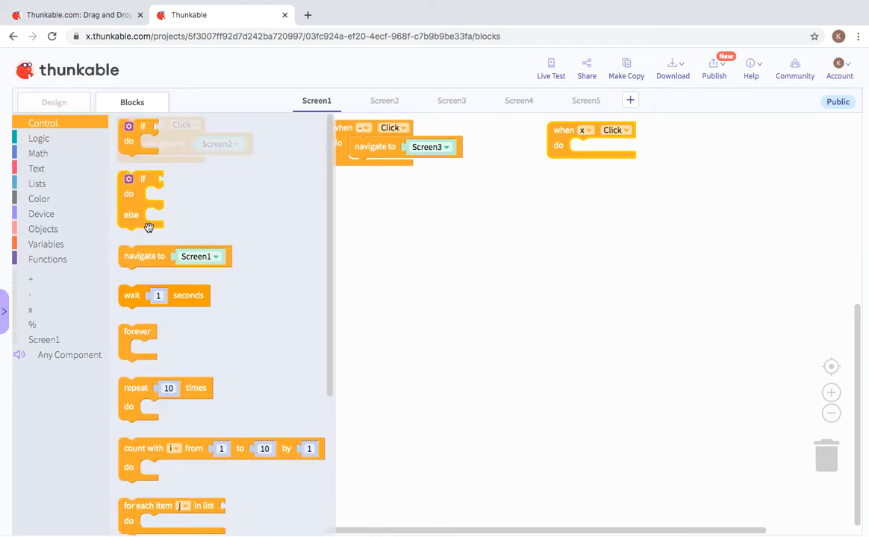
pyautogui.moveTo(123, 256); pyautogui.dragTo(598, 158)
pyautogui.click(658, 153)
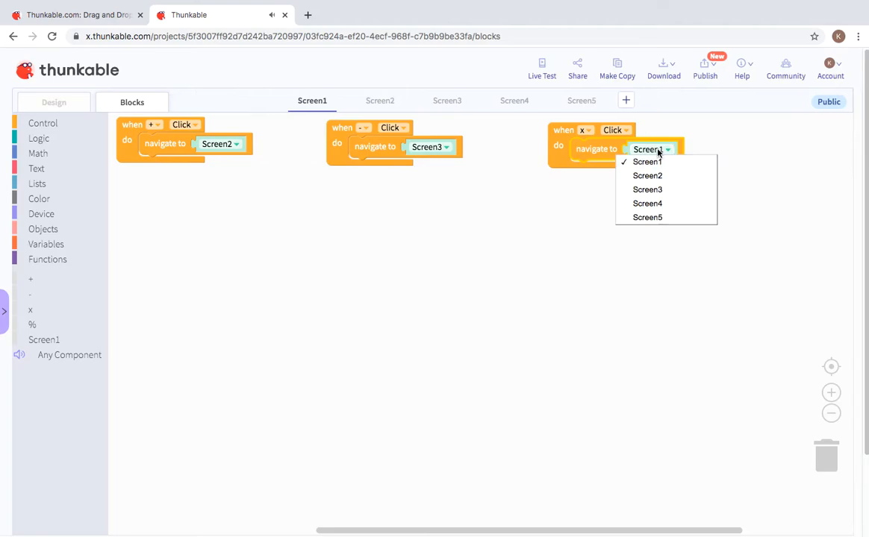
pyautogui.click(661, 205)
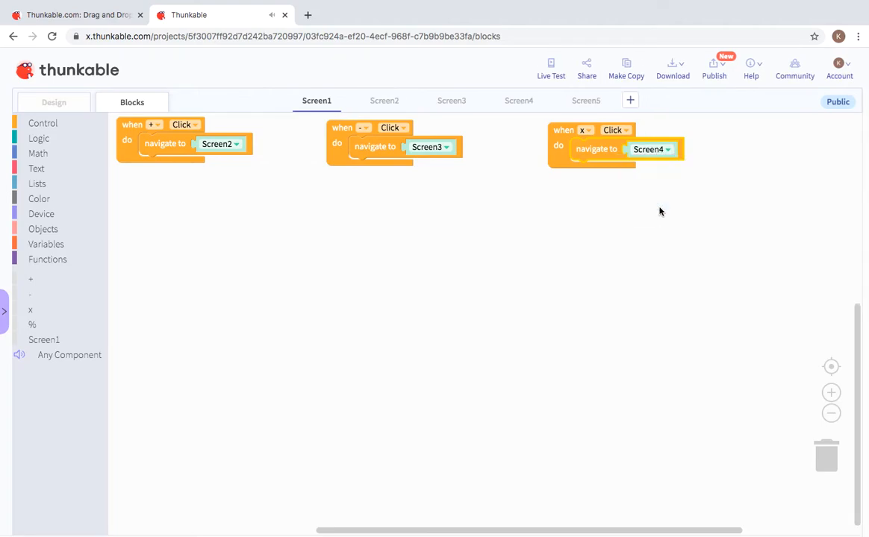
pyautogui.click(18, 324)
# Step: Add a 'when % Click' handler navigating to Screen5 and move it below the + handler
pyautogui.click(130, 146)
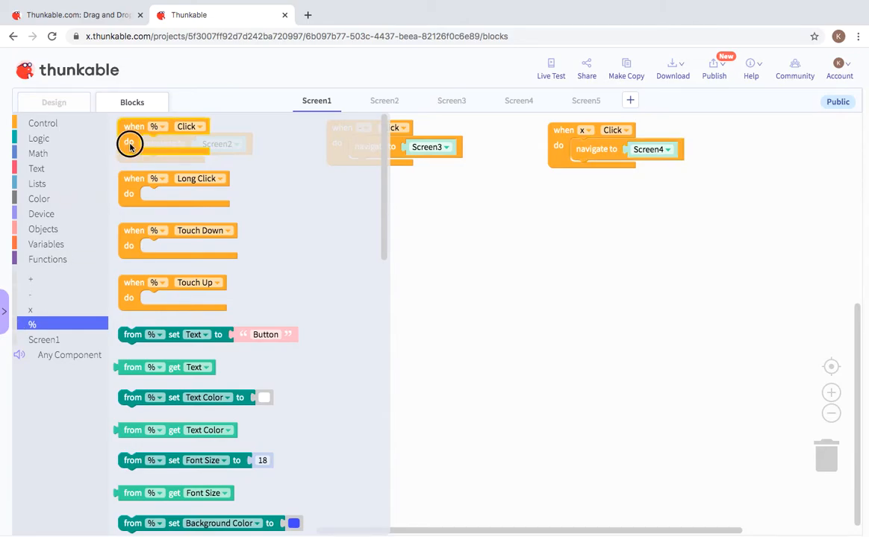
pyautogui.moveTo(129, 145); pyautogui.dragTo(735, 158)
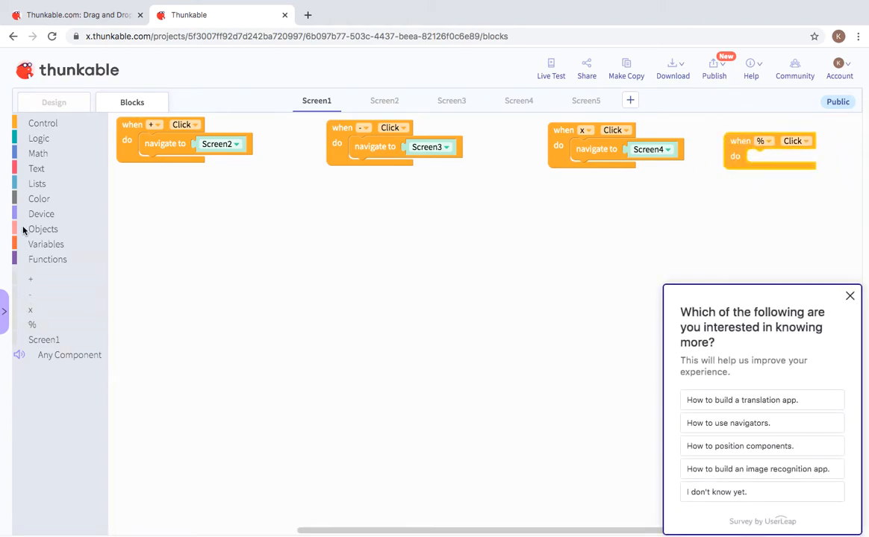
pyautogui.click(23, 124)
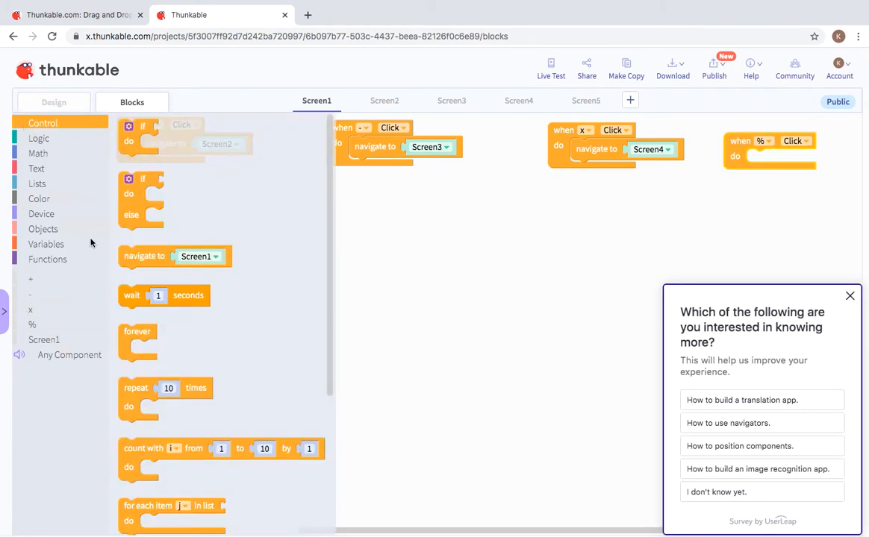
pyautogui.click(277, 252)
pyautogui.moveTo(146, 256); pyautogui.dragTo(771, 158)
pyautogui.click(850, 296)
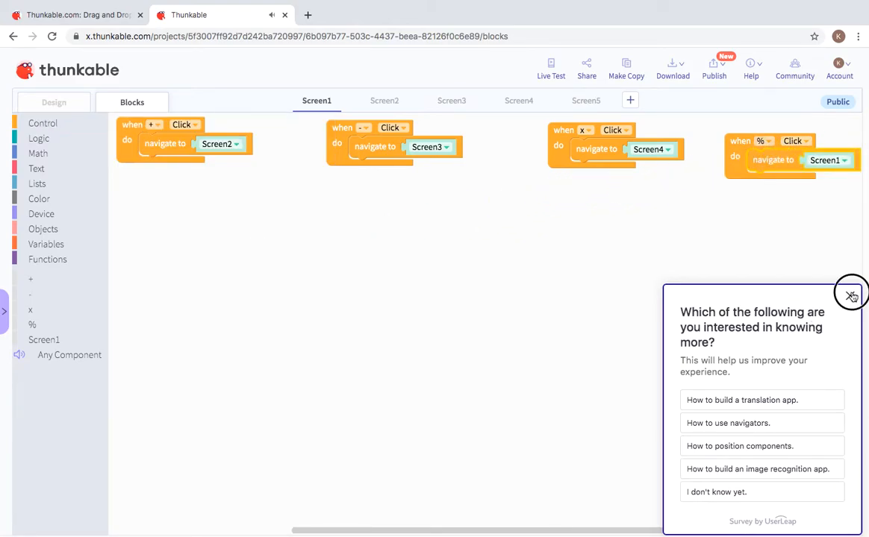
pyautogui.click(825, 160)
pyautogui.click(836, 228)
pyautogui.moveTo(736, 163); pyautogui.dragTo(141, 228)
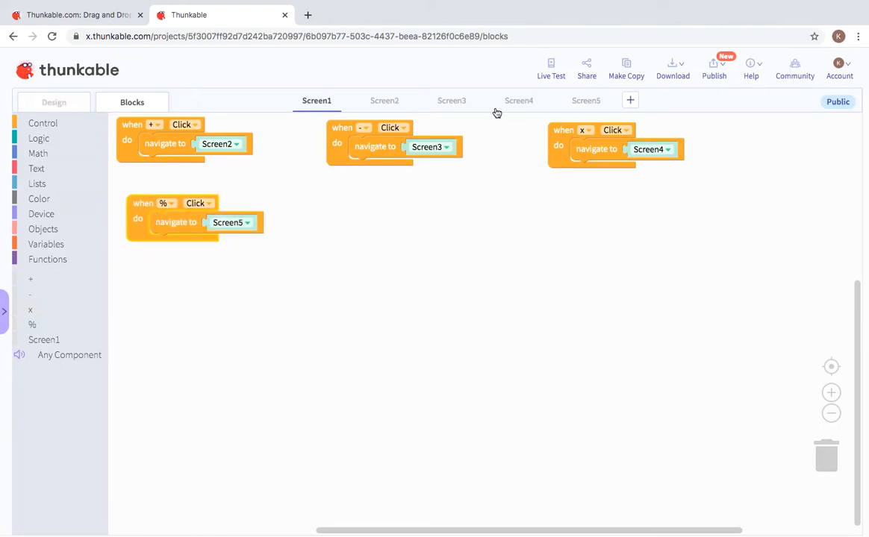
# Step: Live-test the app, confirm + opens a blank screen, then open Screen2 in the designer
pyautogui.click(550, 69)
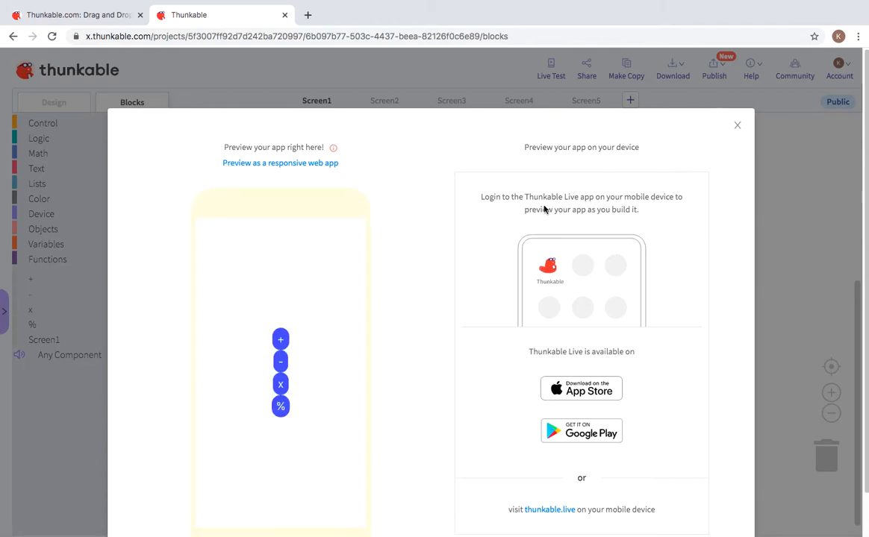
pyautogui.click(284, 338)
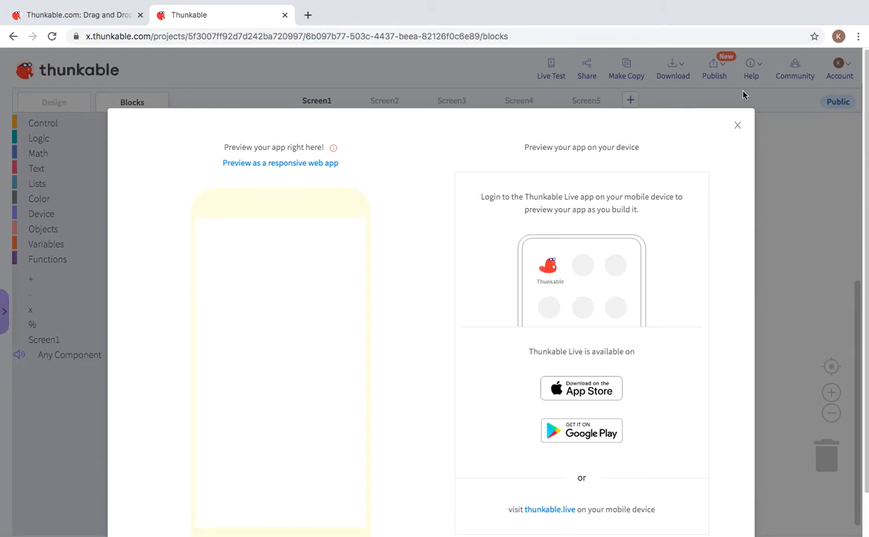
pyautogui.click(737, 126)
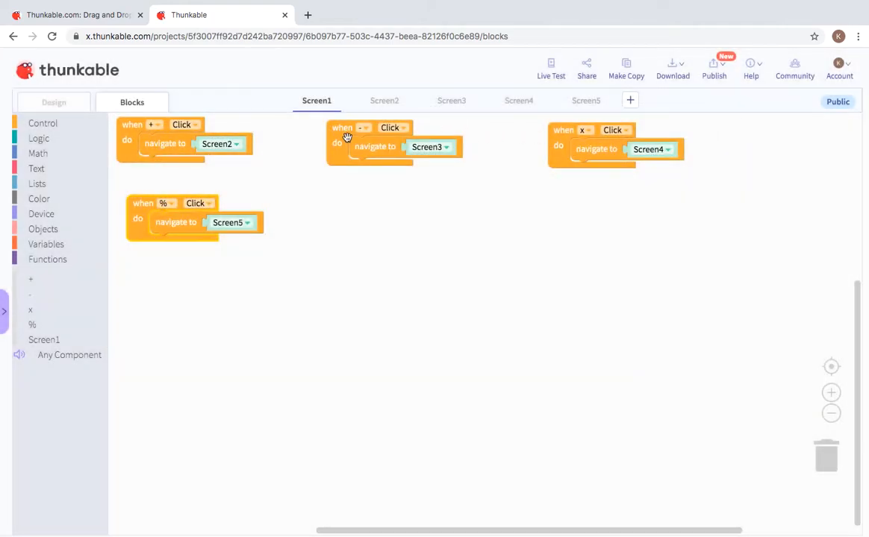
pyautogui.click(44, 101)
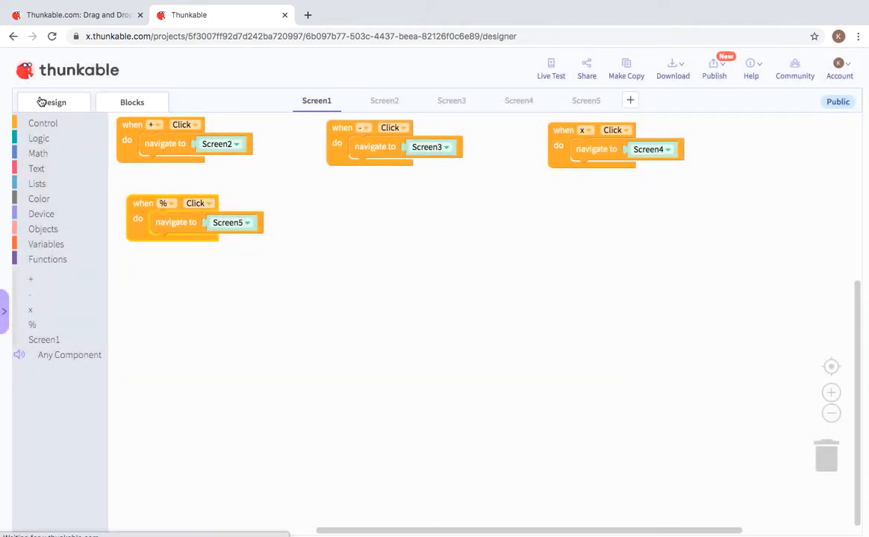
pyautogui.click(379, 100)
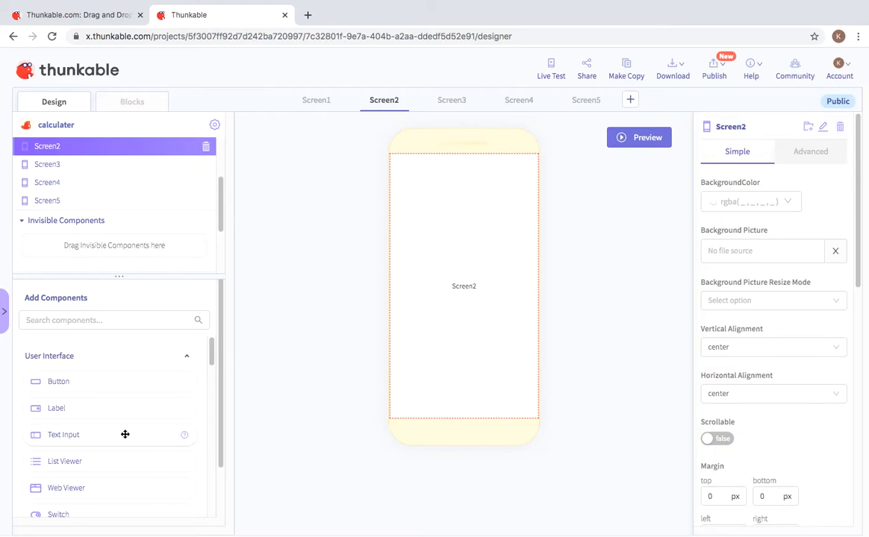
# Step: Add Text_Input1, Label1 and Text_Input2 to Screen2, stacked in that order
pyautogui.moveTo(124, 444); pyautogui.dragTo(481, 256)
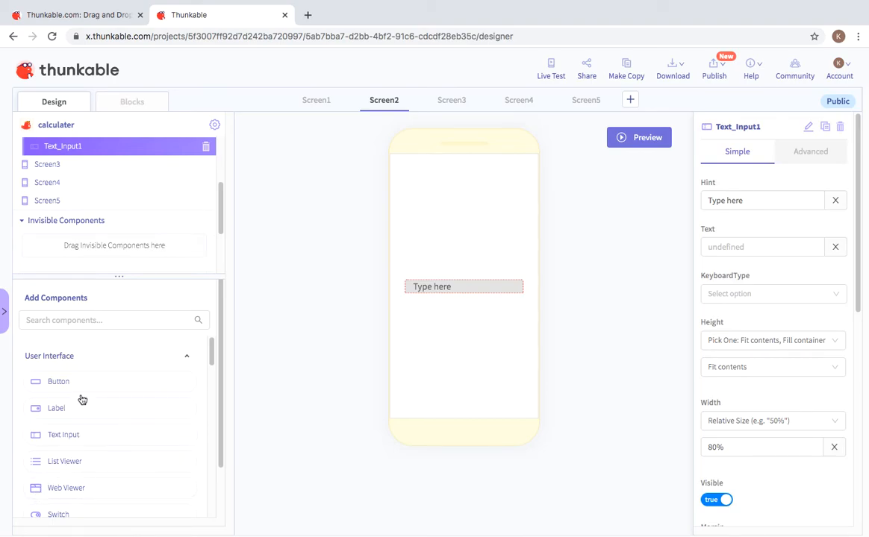
pyautogui.moveTo(77, 411); pyautogui.dragTo(410, 296)
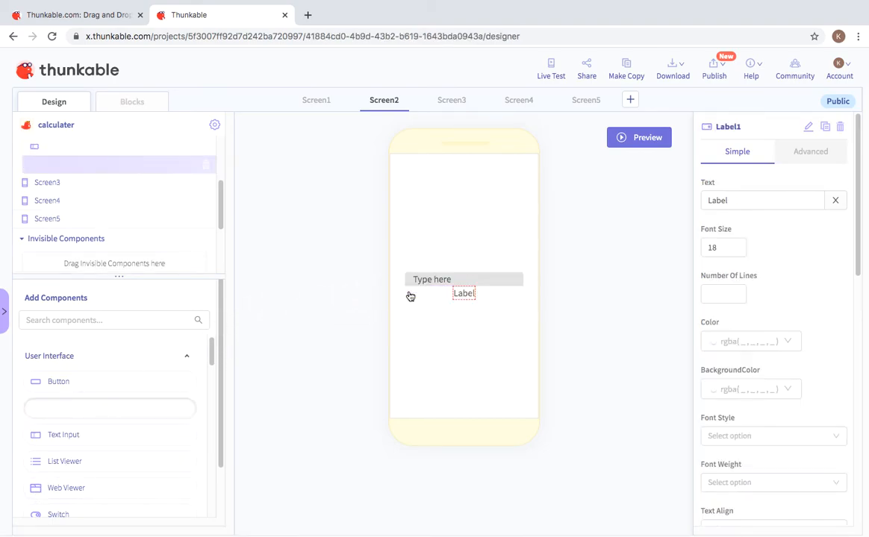
pyautogui.moveTo(250, 357); pyautogui.dragTo(431, 314)
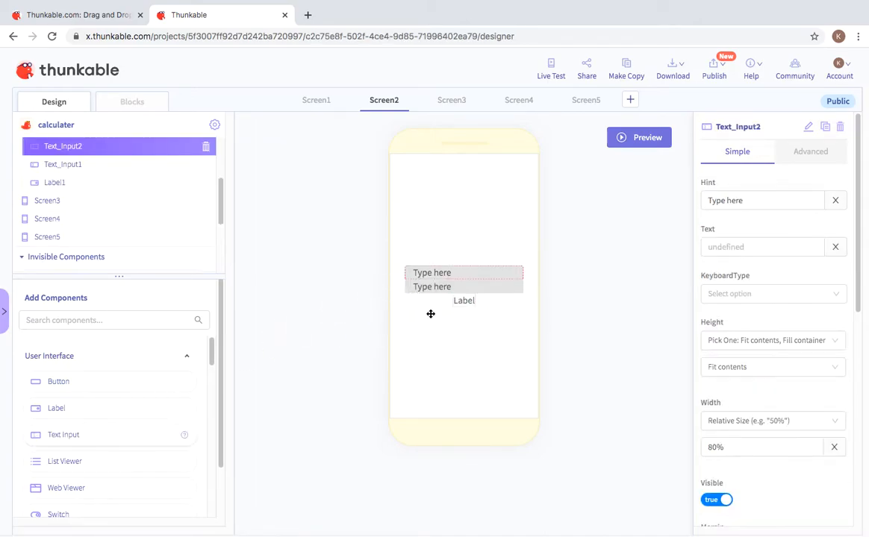
pyautogui.moveTo(462, 279); pyautogui.dragTo(465, 314)
pyautogui.moveTo(468, 276)
pyautogui.mouseDown()
pyautogui.moveTo(477, 308)
pyautogui.moveTo(468, 302)
pyautogui.moveTo(465, 312)
pyautogui.moveTo(477, 301)
pyautogui.moveTo(473, 308)
pyautogui.moveTo(461, 285)
pyautogui.mouseUp()
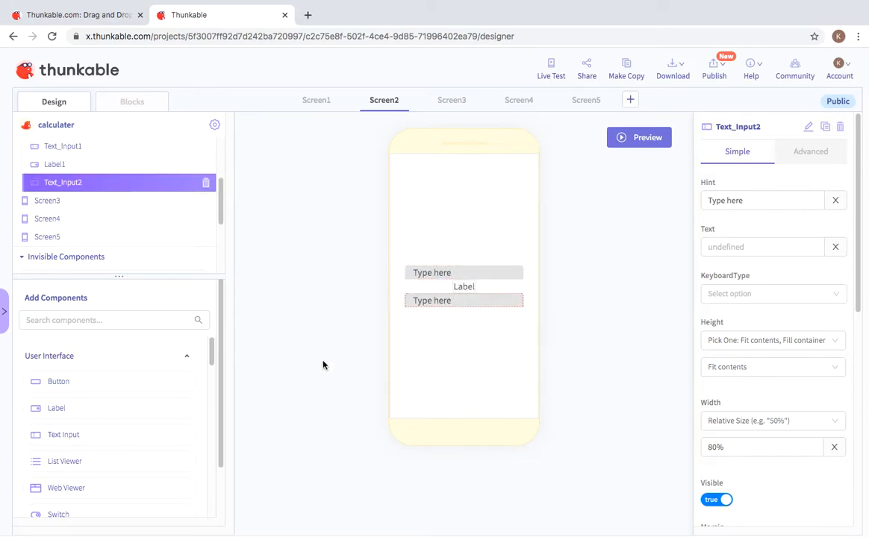
# Step: Add Label2 and position it beneath Text_Input2
pyautogui.click(72, 410)
pyautogui.moveTo(72, 410); pyautogui.dragTo(446, 332)
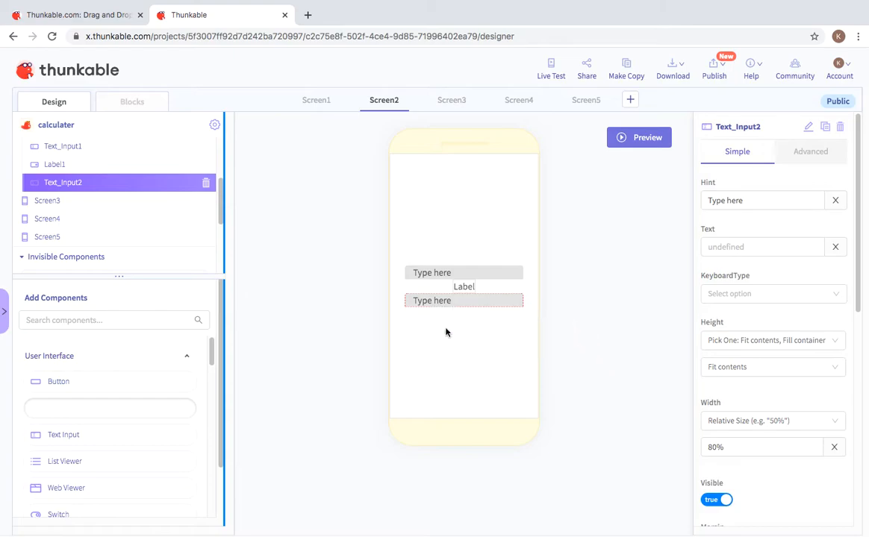
pyautogui.moveTo(454, 265); pyautogui.dragTo(460, 322)
pyautogui.moveTo(467, 266); pyautogui.dragTo(460, 293)
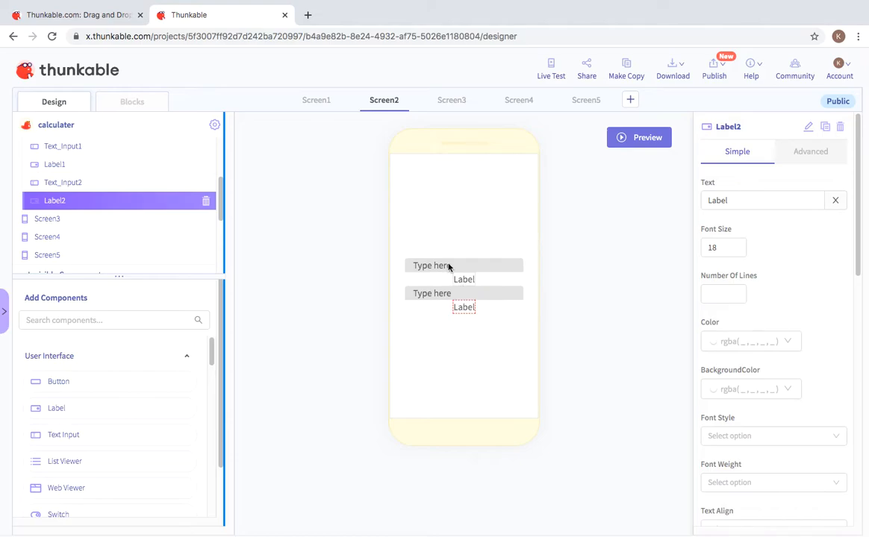
# Step: Rename the first text input from Text_Input1 to '+ number i'
pyautogui.click(448, 264)
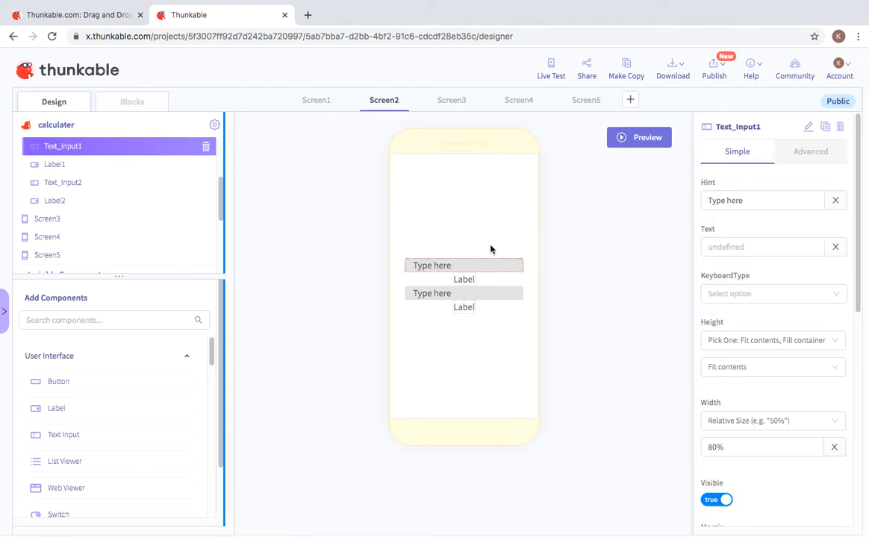
pyautogui.click(805, 129)
pyautogui.moveTo(800, 128)
pyautogui.mouseDown()
pyautogui.moveTo(717, 143)
pyautogui.moveTo(715, 128)
pyautogui.mouseUp()
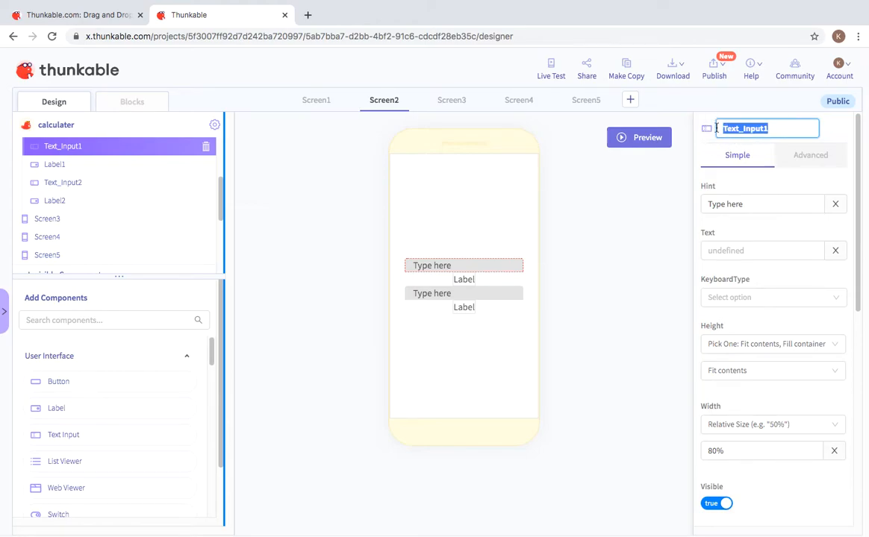
pyautogui.press('BackSpace')
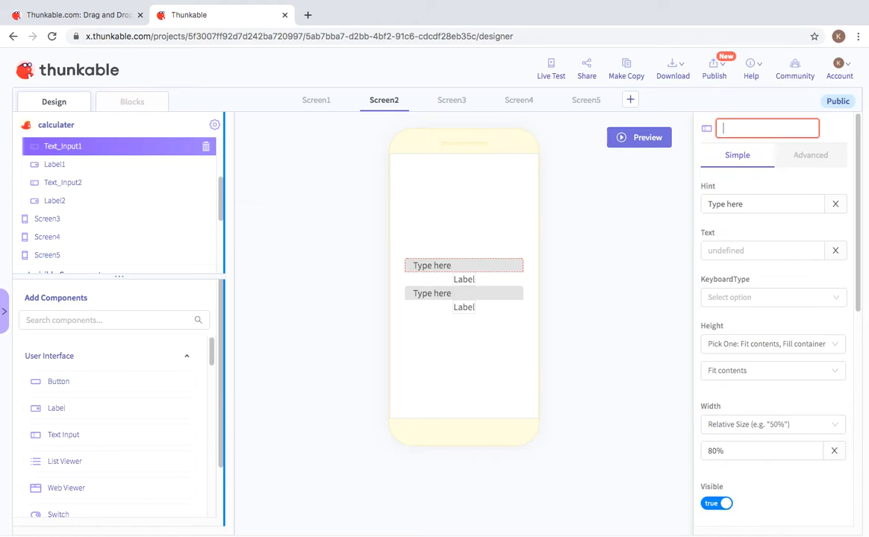
pyautogui.write('n')
pyautogui.write('+')
pyautogui.write(' n')
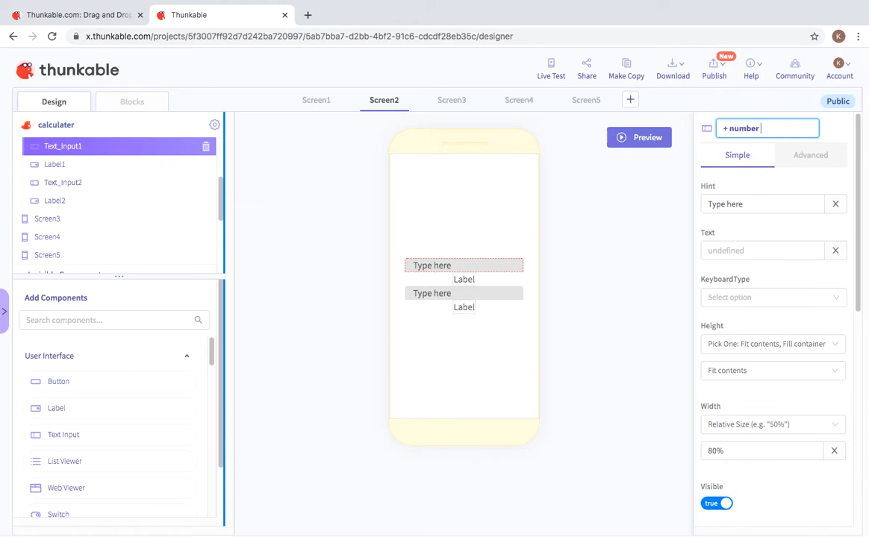
pyautogui.click(638, 349)
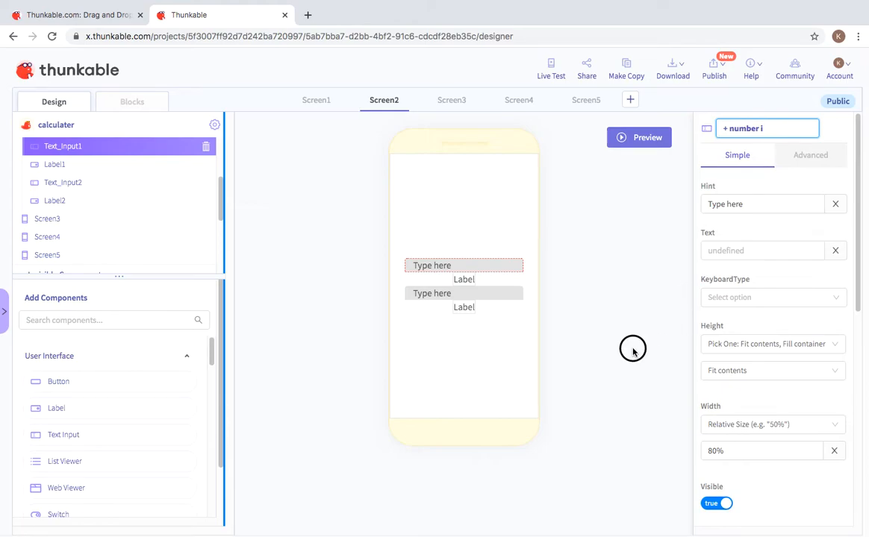
# Step: Rename the first label from Label1 to '+ label 1'
pyautogui.click(462, 279)
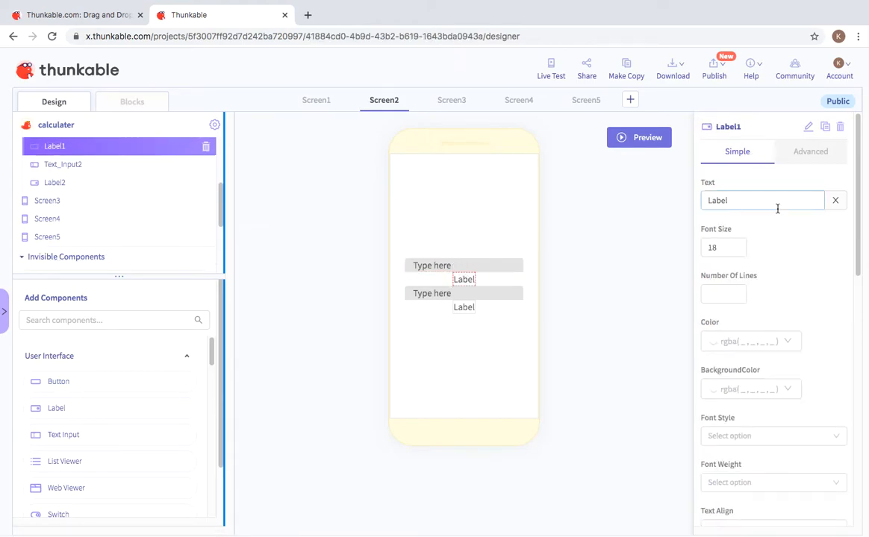
pyautogui.click(808, 127)
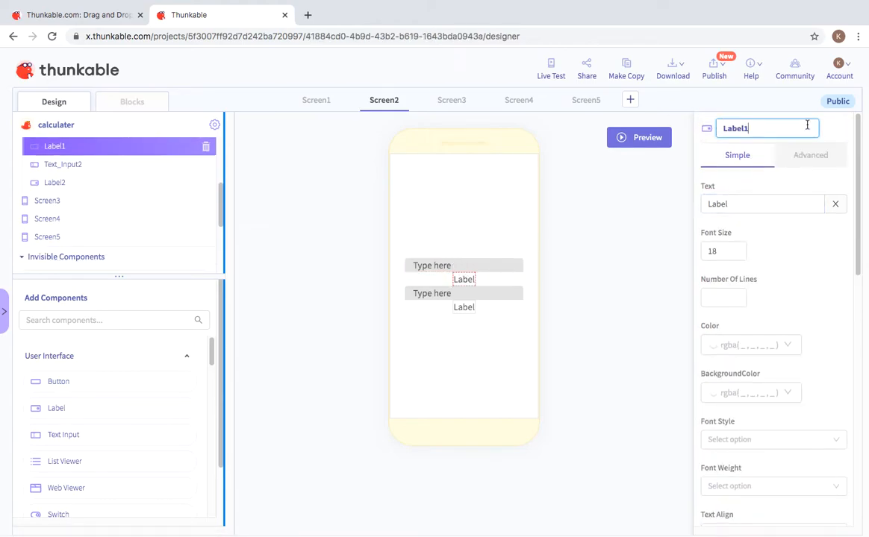
pyautogui.moveTo(775, 132); pyautogui.dragTo(685, 128)
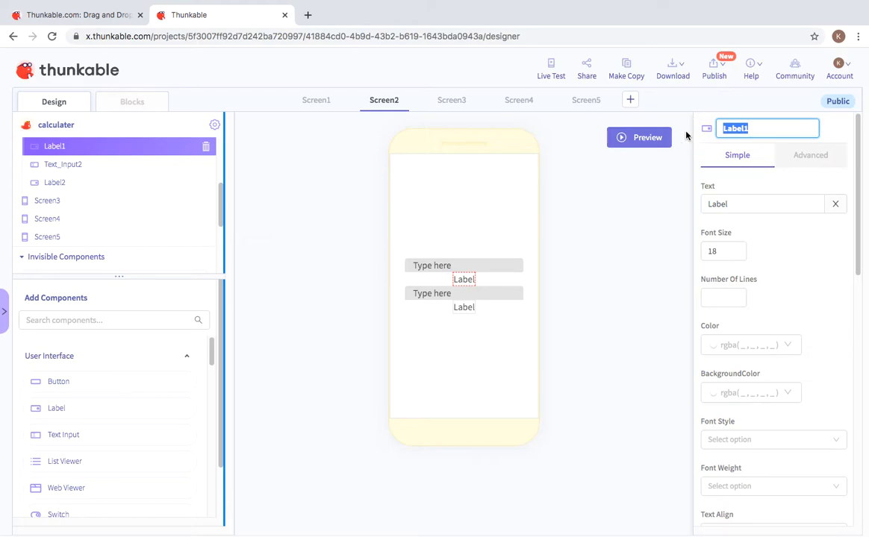
pyautogui.press('BackSpace')
pyautogui.click(628, 331)
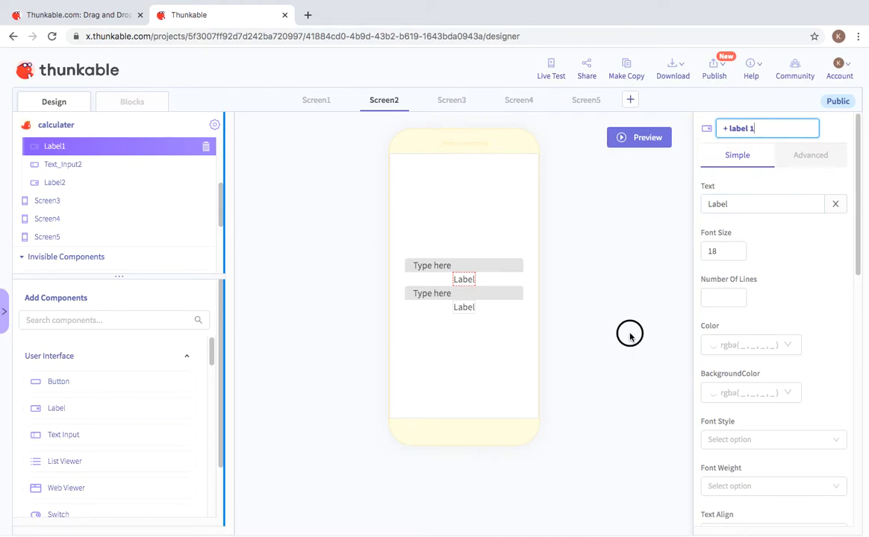
# Step: Replace the name Text_Input2 with '+ number 2'
pyautogui.click(444, 294)
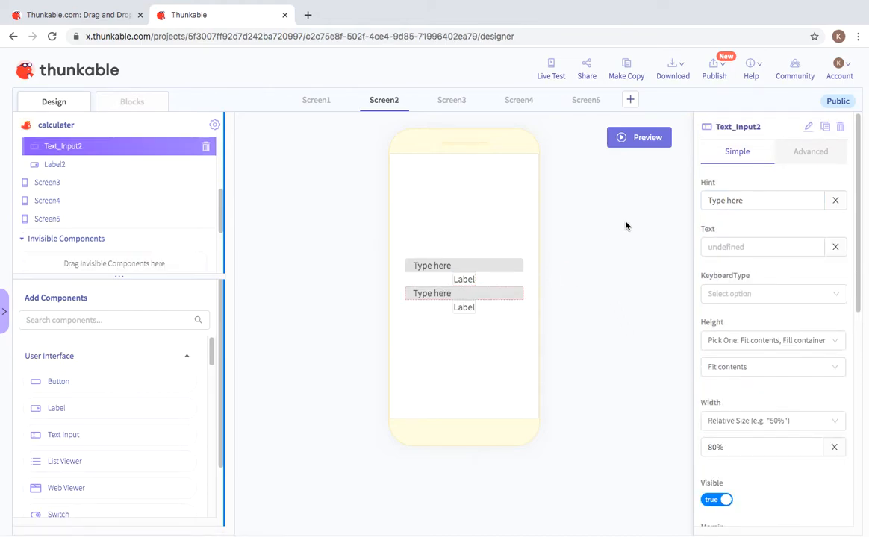
pyautogui.click(807, 127)
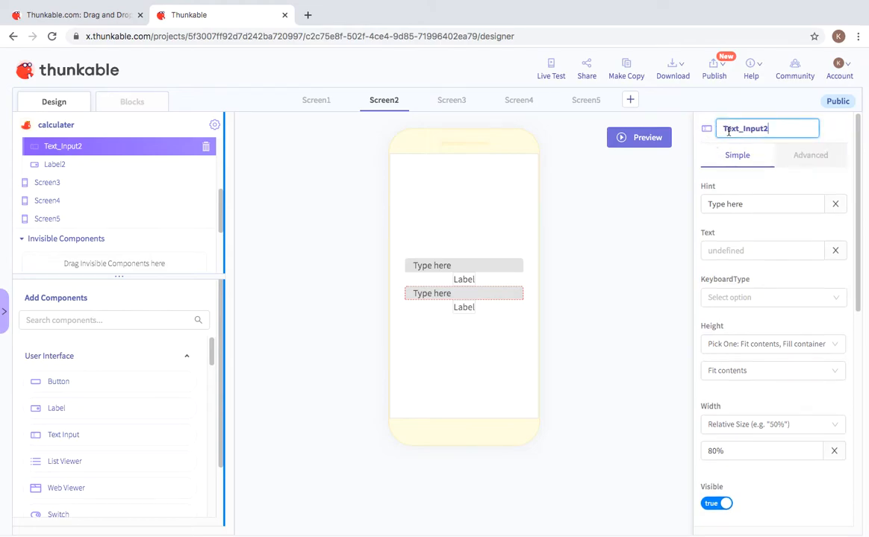
pyautogui.moveTo(777, 128); pyautogui.dragTo(713, 131)
pyautogui.press('BackSpace')
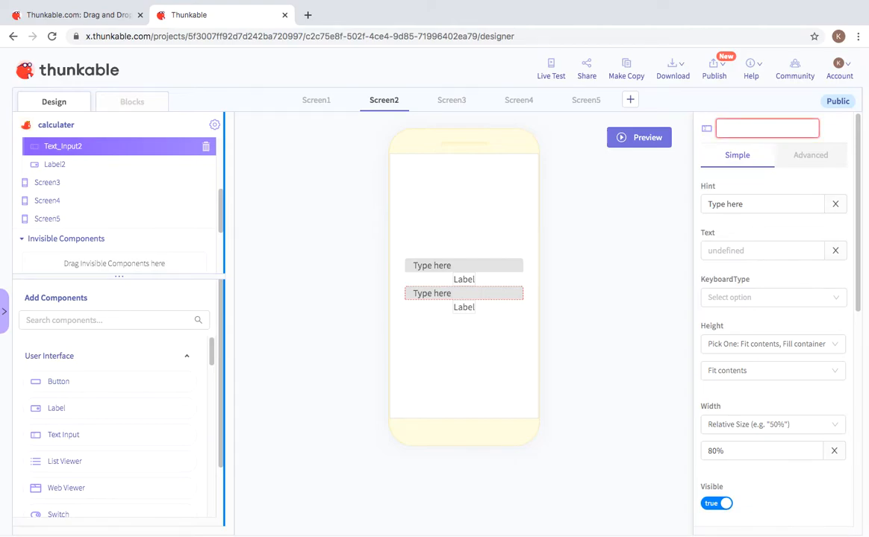
pyautogui.write('+ number 2')
pyautogui.press('Return')
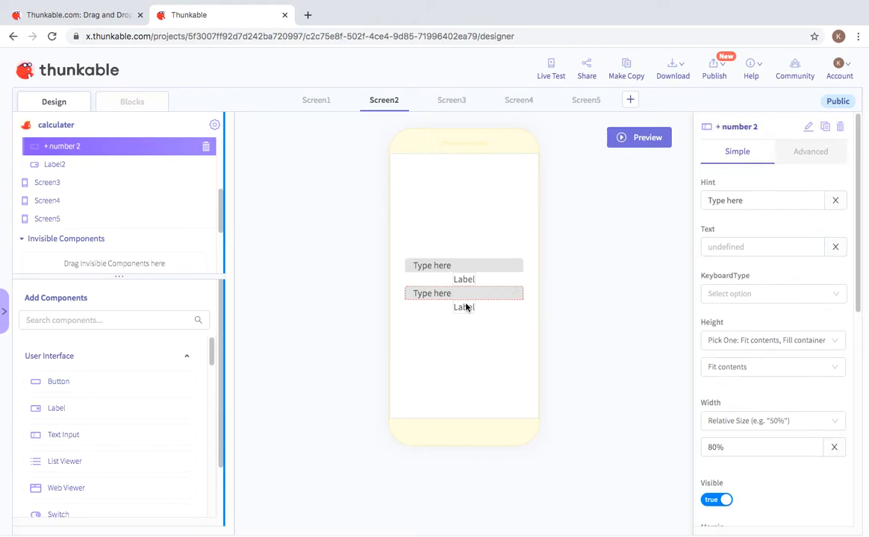
# Step: Select the second label and highlight its name Label2 for renaming
pyautogui.click(464, 307)
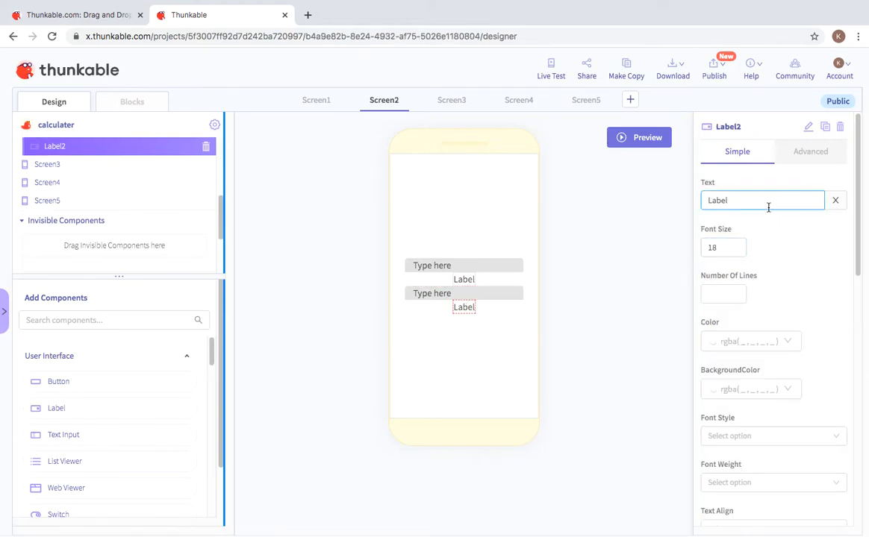
pyautogui.click(811, 129)
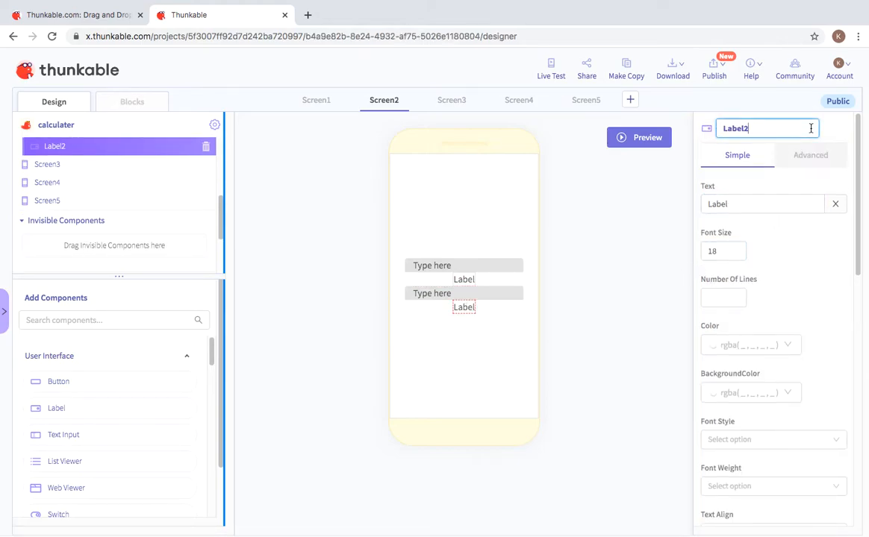
pyautogui.moveTo(804, 129); pyautogui.dragTo(711, 128)
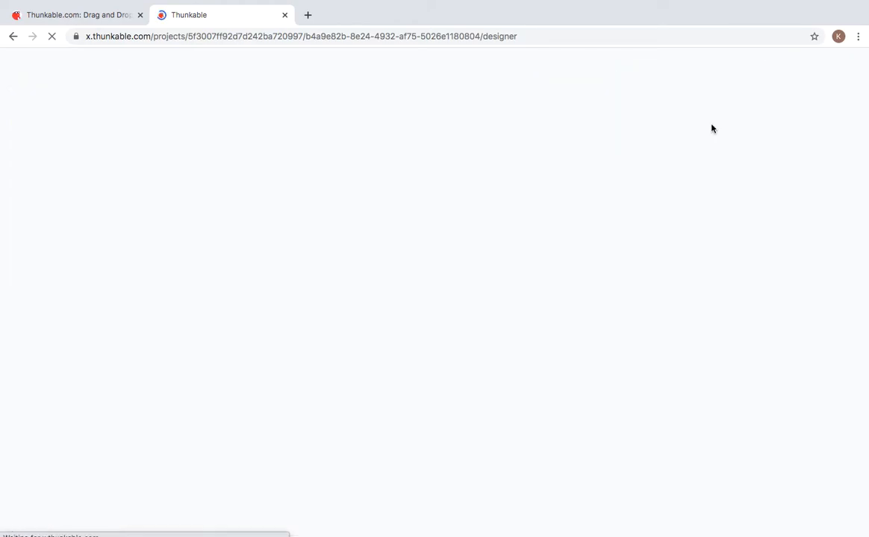
pyautogui.moveTo(711, 3)
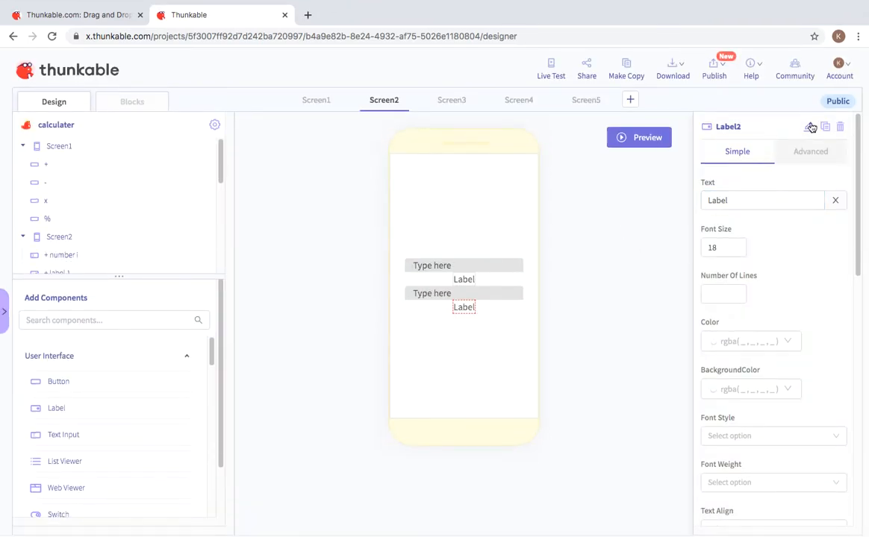
# Step: Finish renaming the second label to '+ label 2'
pyautogui.click(810, 127)
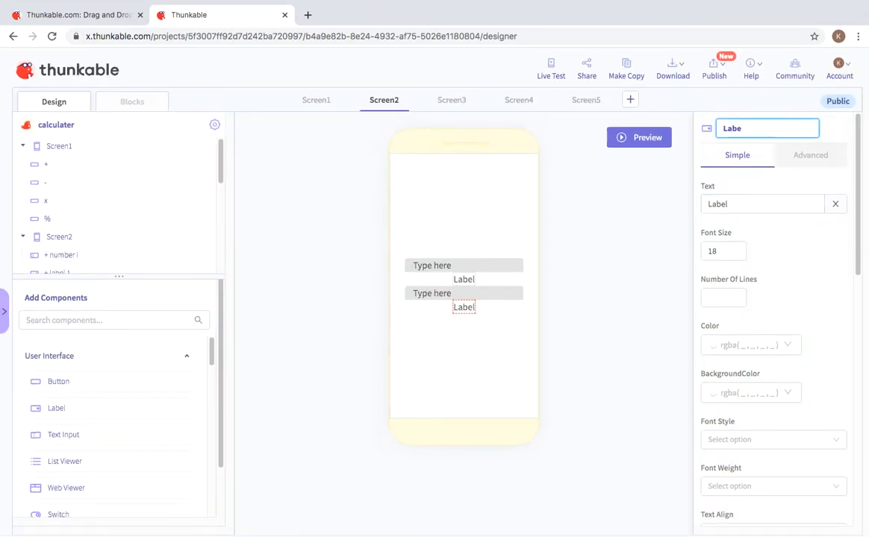
pyautogui.press('BackSpace')
pyautogui.press('BackSpace')
pyautogui.write('te')
pyautogui.click(801, 203)
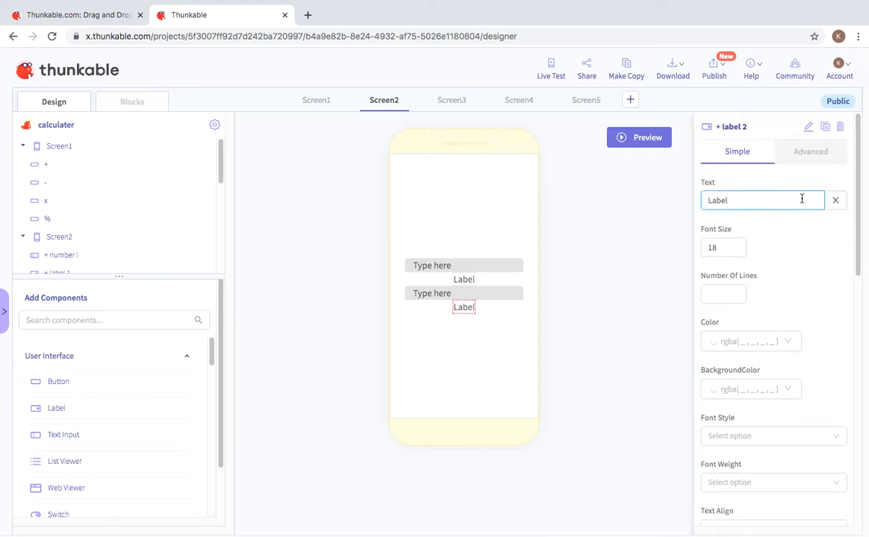
# Step: Change the first label's displayed text from 'Label' to '+'
pyautogui.click(474, 282)
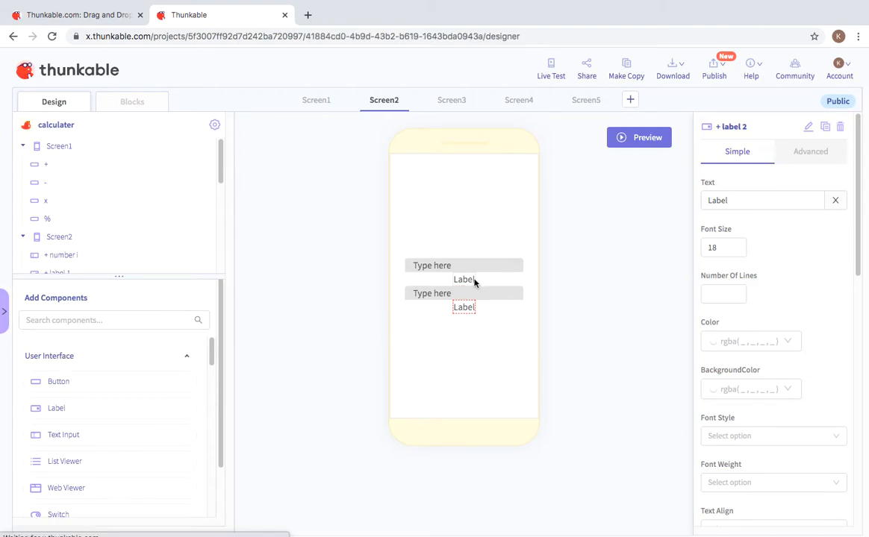
pyautogui.moveTo(762, 201); pyautogui.dragTo(700, 198)
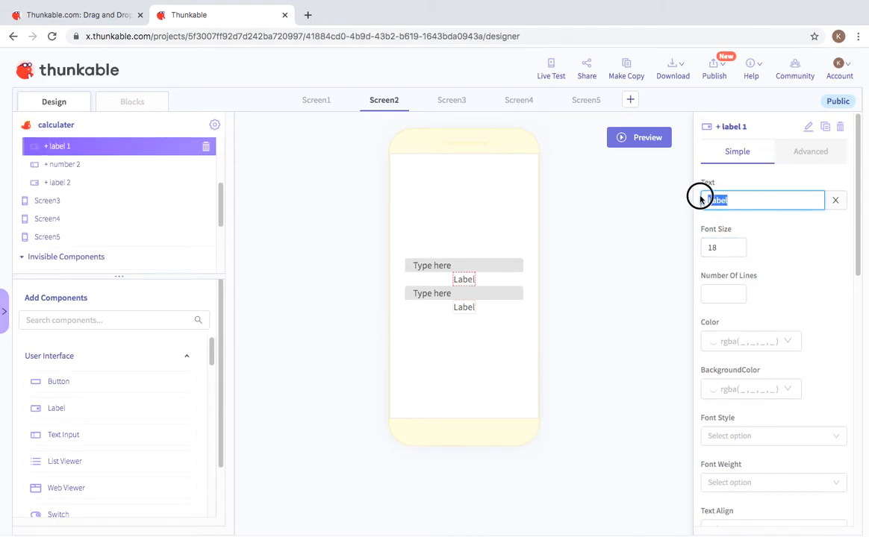
pyautogui.press('BackSpace')
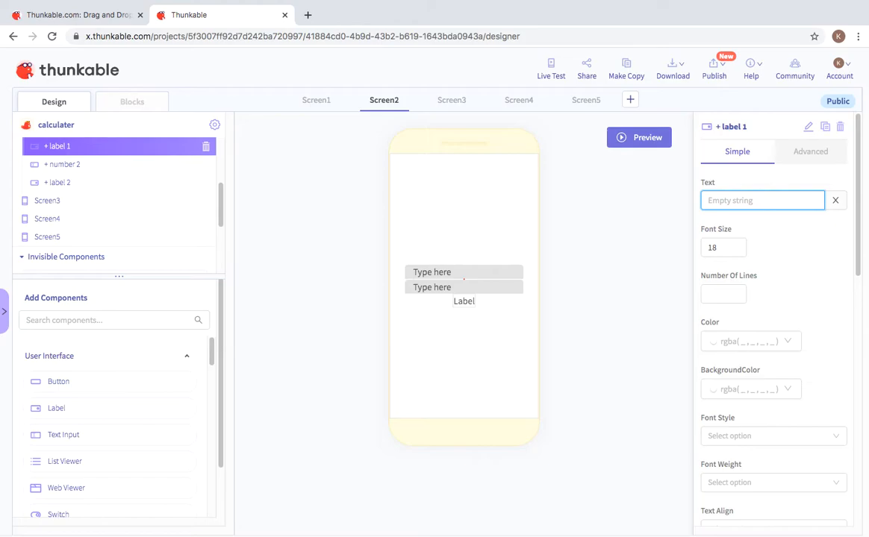
pyautogui.write('+')
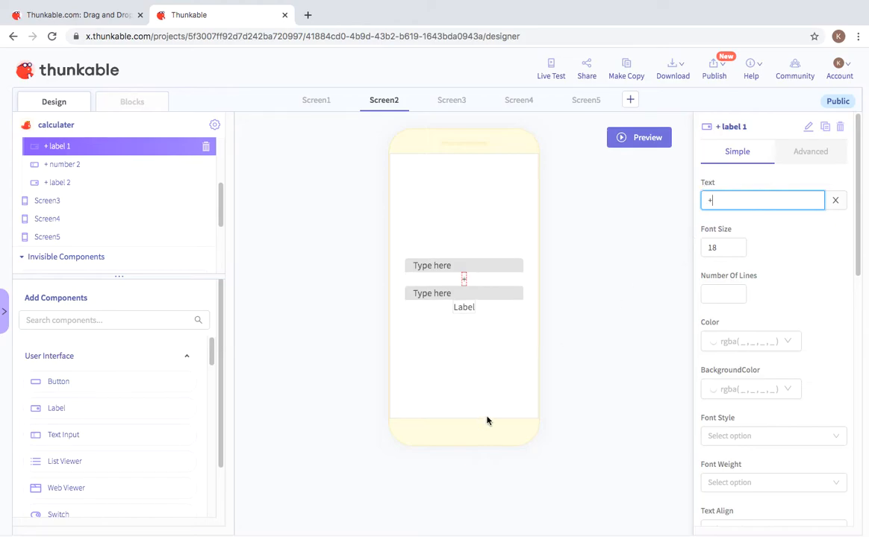
# Step: Clear the second label's displayed text and switch to Screen2's Blocks editor
pyautogui.click(461, 308)
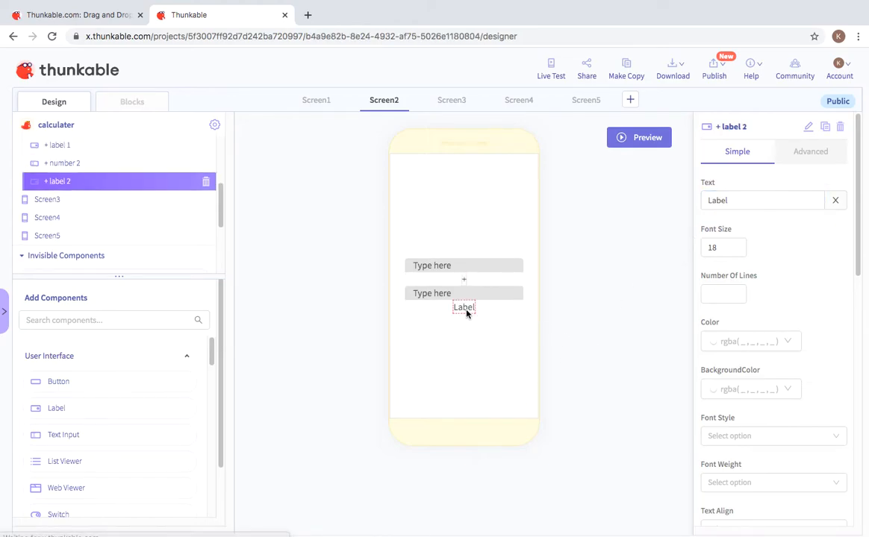
pyautogui.click(760, 200)
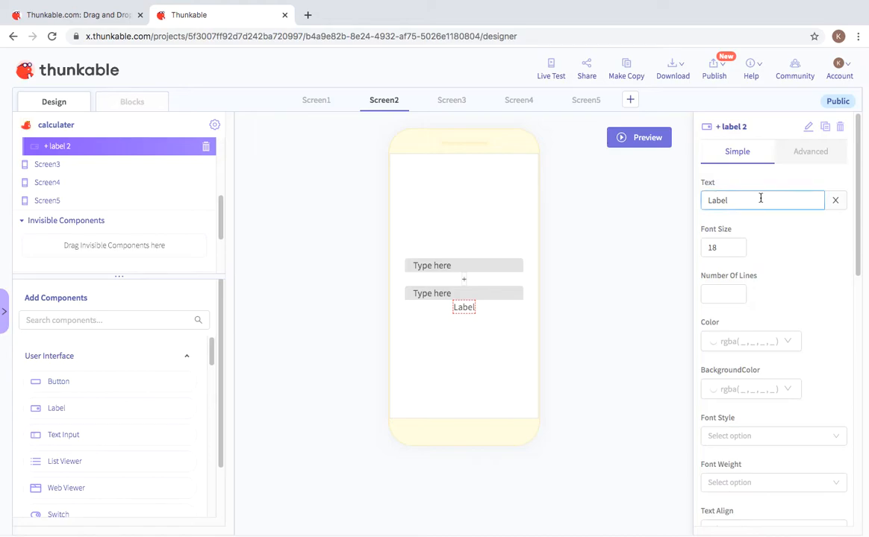
pyautogui.doubleClick(705, 200)
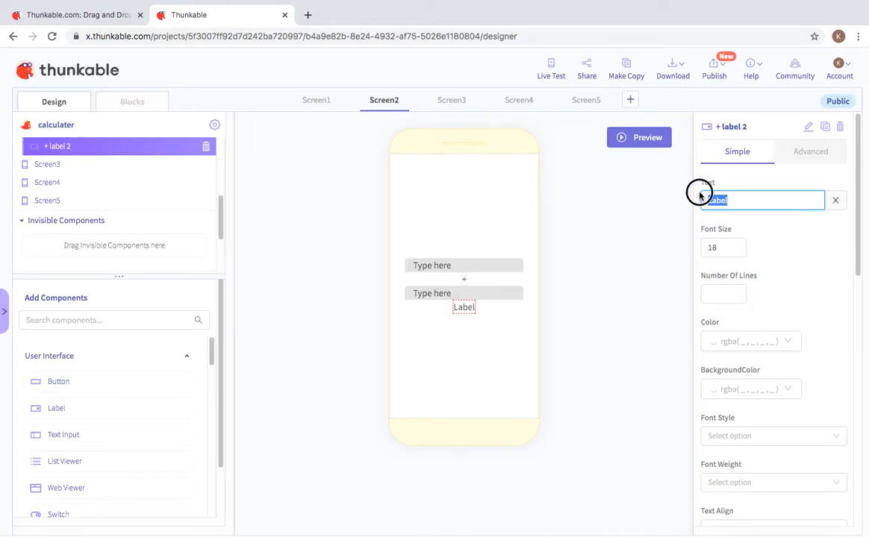
pyautogui.press('BackSpace')
pyautogui.rightClick(699, 189)
pyautogui.click(607, 367)
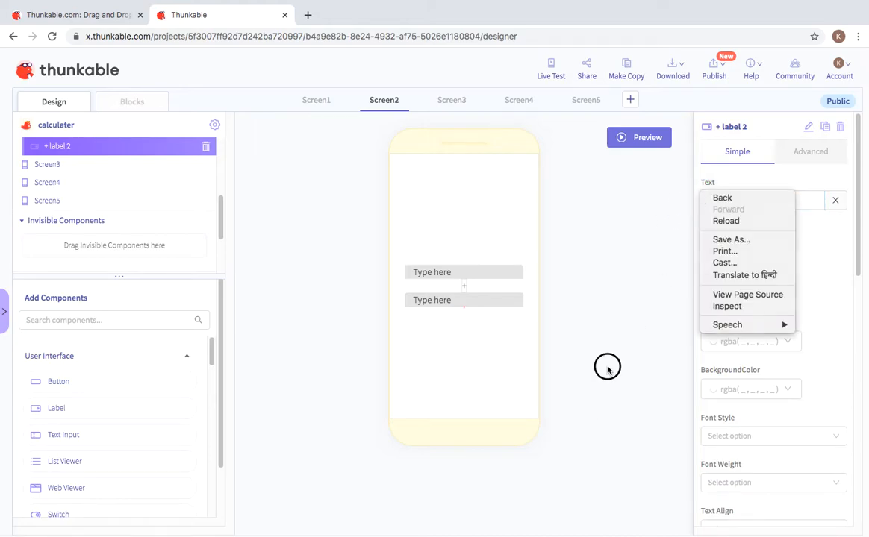
pyautogui.click(127, 103)
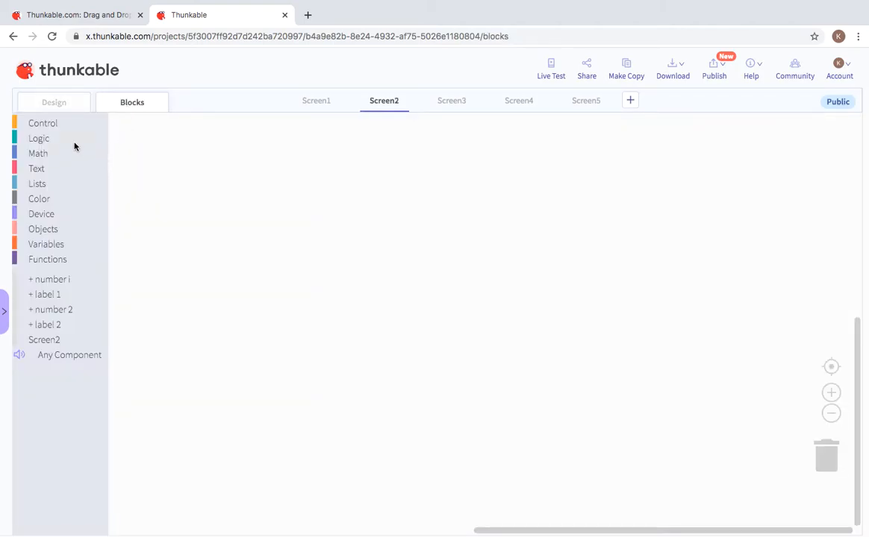
# Step: Drag the 'when + number i Click' event from the number i drawer onto the workspace
pyautogui.click(59, 281)
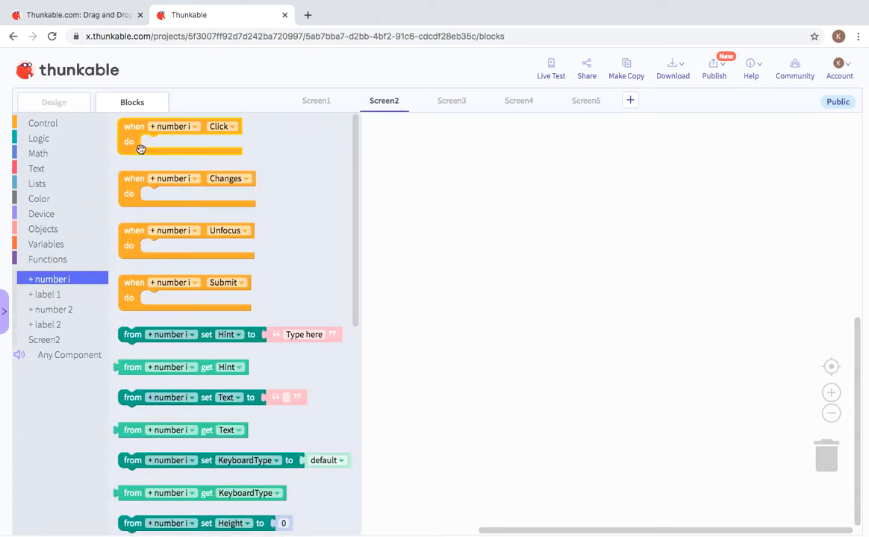
pyautogui.moveTo(124, 135); pyautogui.dragTo(803, 448)
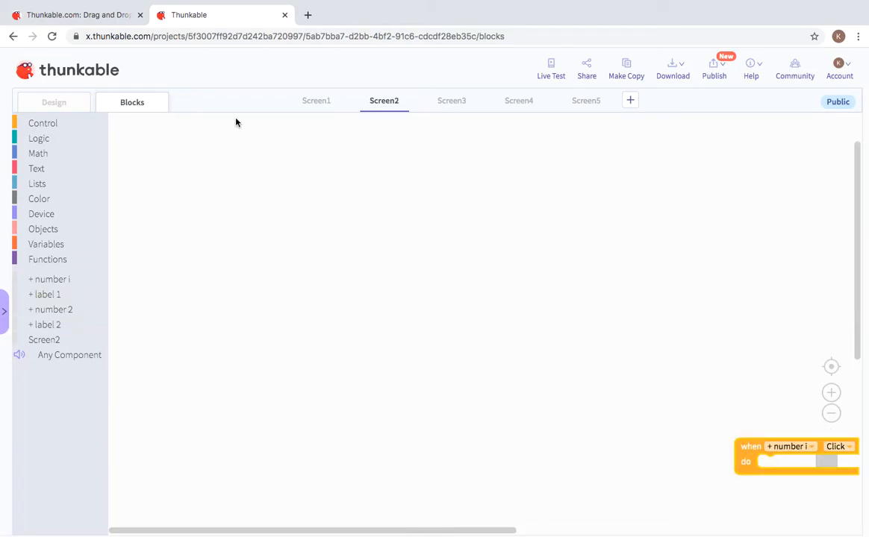
# Step: In Design, add a button to Screen2 and position it beneath the lower input
pyautogui.click(58, 109)
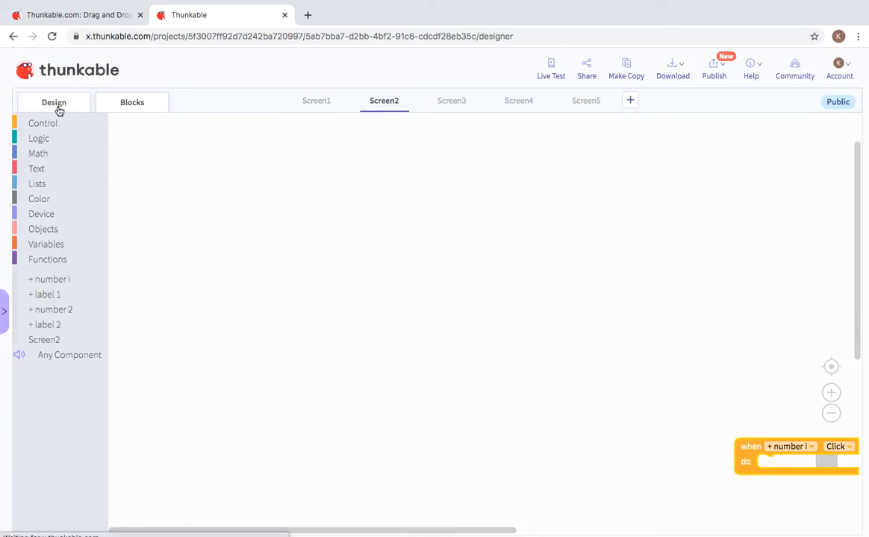
pyautogui.moveTo(90, 390); pyautogui.dragTo(461, 315)
pyautogui.moveTo(464, 267); pyautogui.dragTo(473, 248)
pyautogui.moveTo(468, 281); pyautogui.dragTo(460, 317)
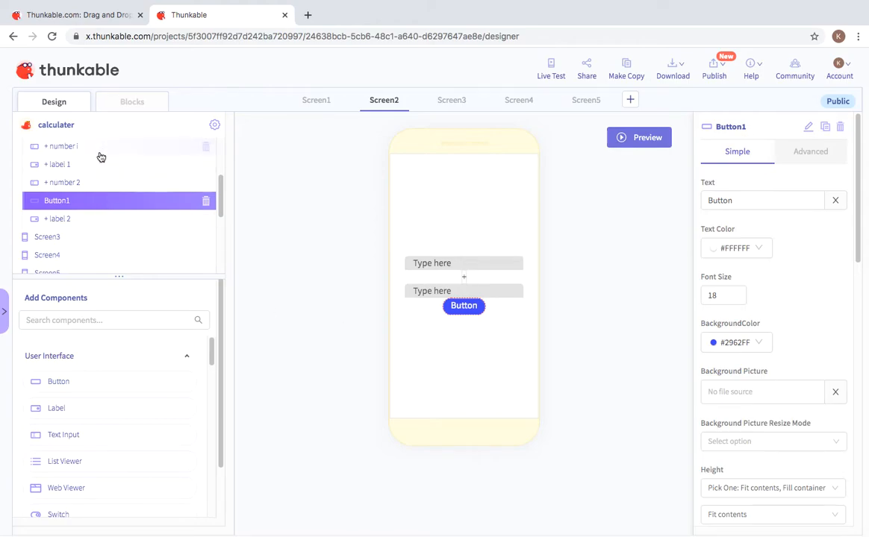
pyautogui.click(95, 223)
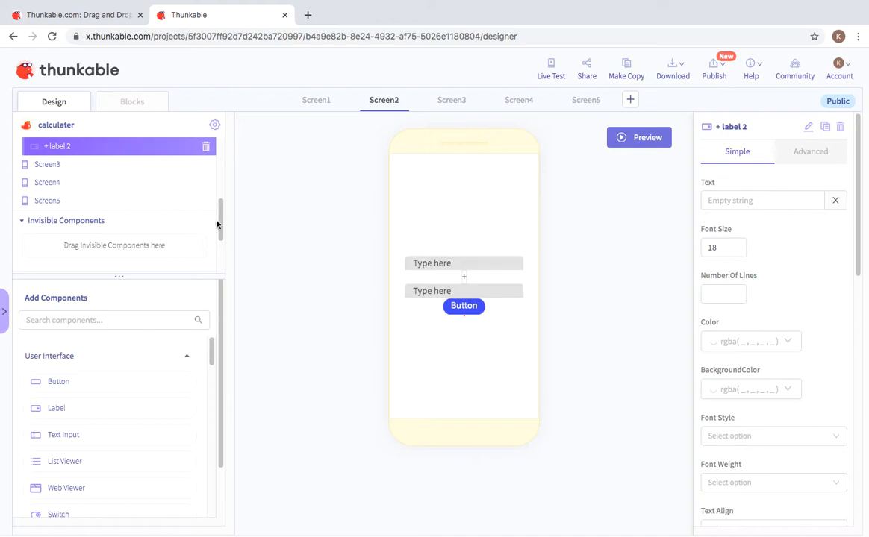
pyautogui.click(147, 104)
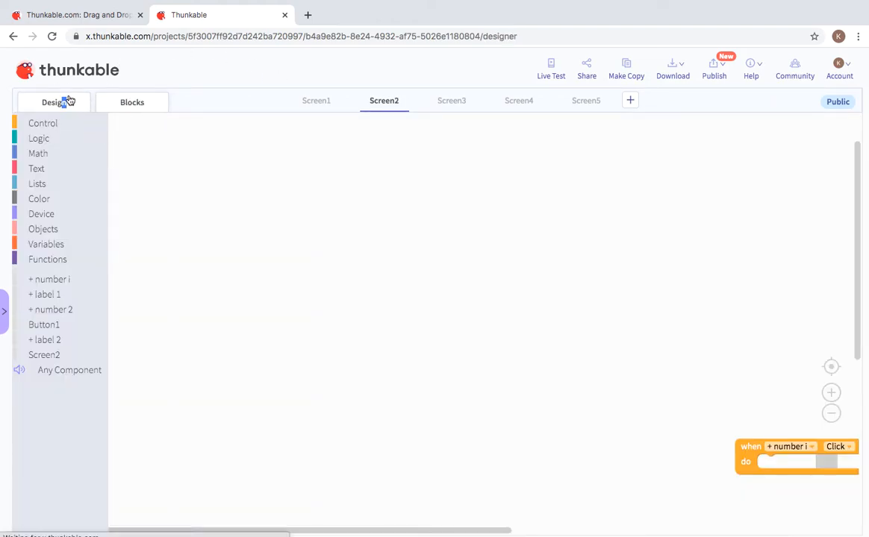
pyautogui.click(68, 100)
# Step: Rename the new button from Button1 to 09
pyautogui.click(472, 312)
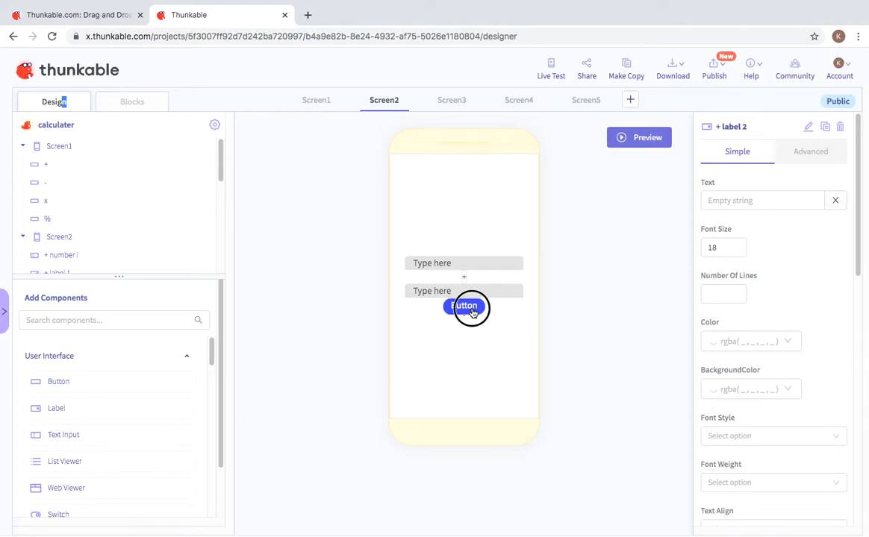
pyautogui.click(807, 127)
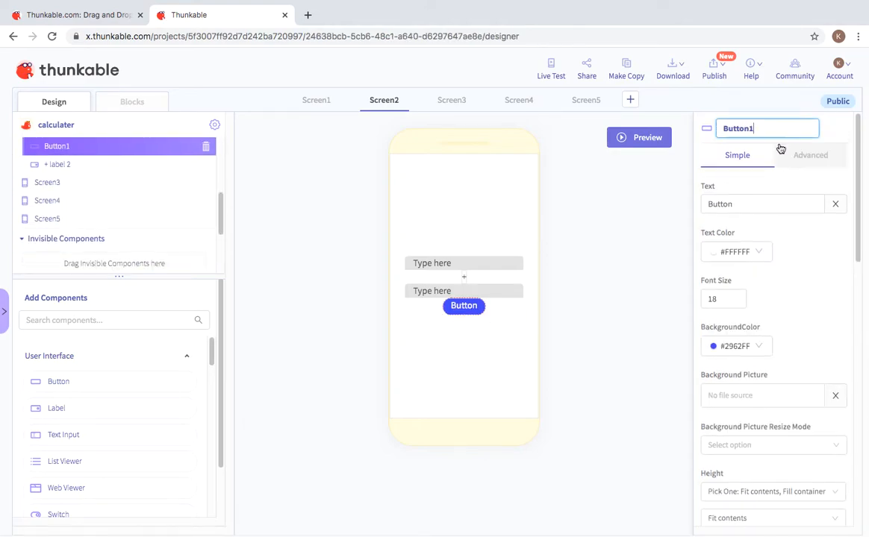
pyautogui.press('BackSpace')
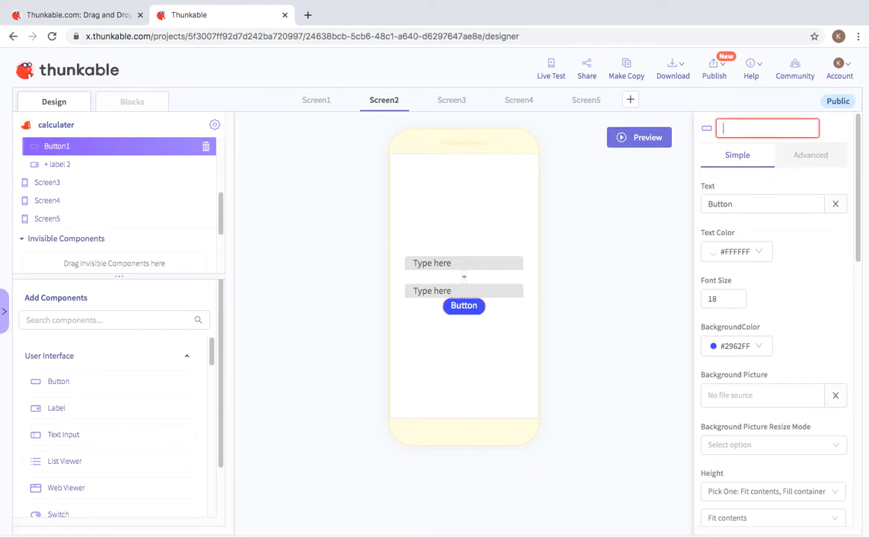
pyautogui.write('09')
pyautogui.moveTo(853, 325); pyautogui.dragTo(703, 181)
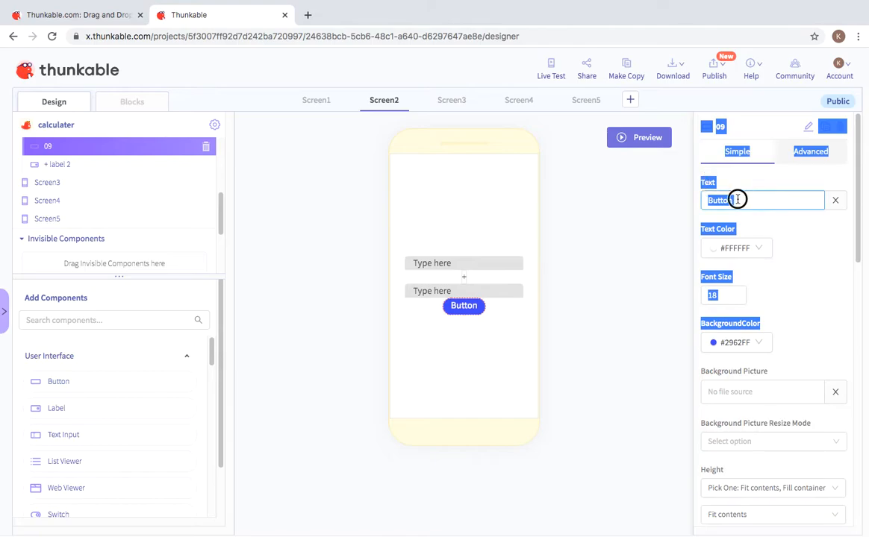
# Step: Change the 09 button's displayed text to '=' and return to the Blocks editor
pyautogui.click(735, 200)
pyautogui.moveTo(733, 201); pyautogui.dragTo(687, 200)
pyautogui.press('BackSpace')
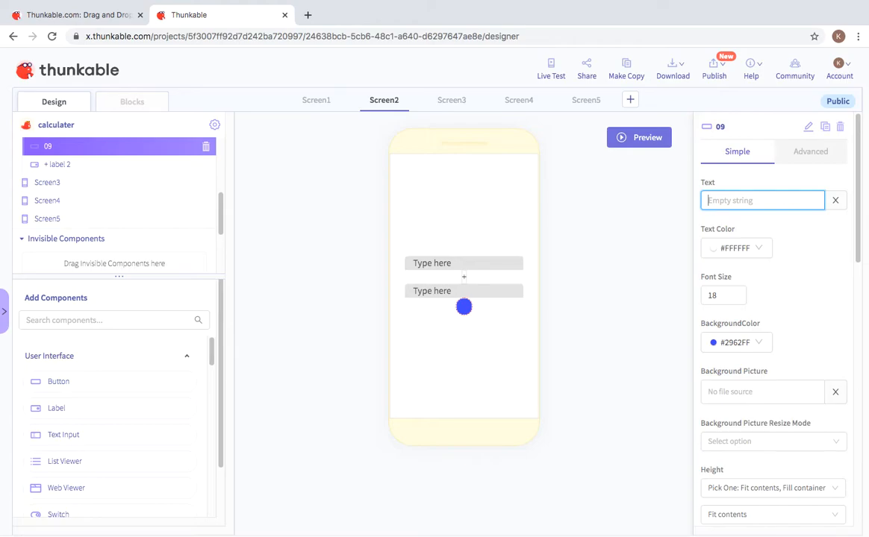
pyautogui.write('=')
pyautogui.click(602, 388)
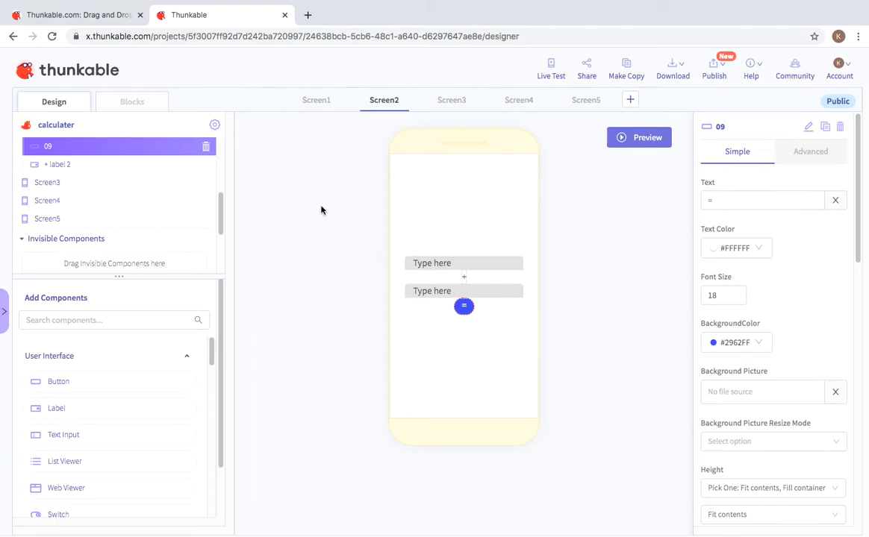
pyautogui.click(136, 100)
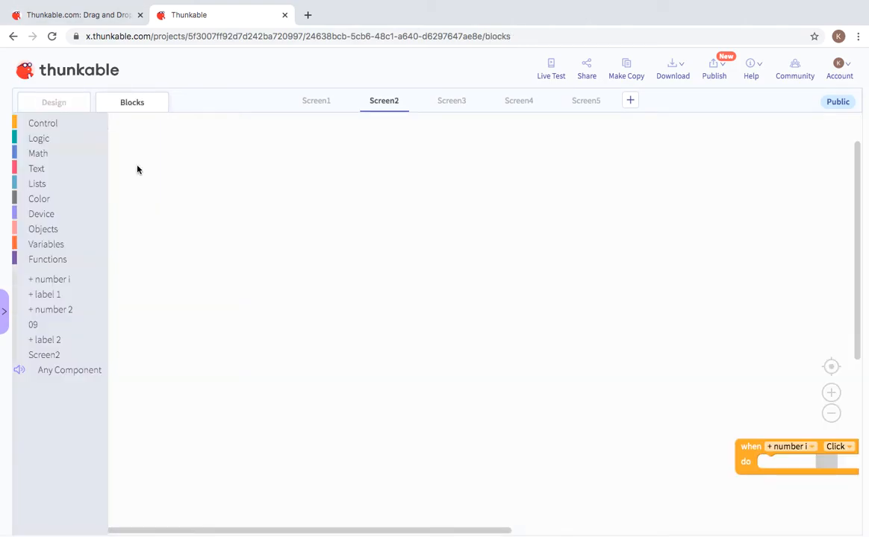
# Step: Place a 'when 09 Click' event and put a number i set Hint block inside it
pyautogui.moveTo(737, 464); pyautogui.dragTo(807, 459)
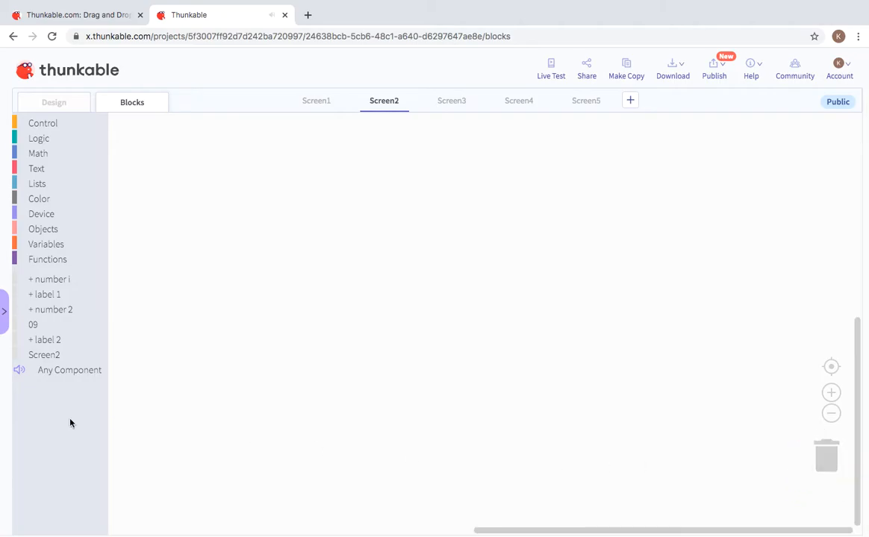
pyautogui.click(34, 325)
pyautogui.moveTo(134, 130)
pyautogui.mouseDown()
pyautogui.moveTo(215, 137)
pyautogui.moveTo(165, 141)
pyautogui.moveTo(140, 133)
pyautogui.mouseUp()
pyautogui.click(64, 122)
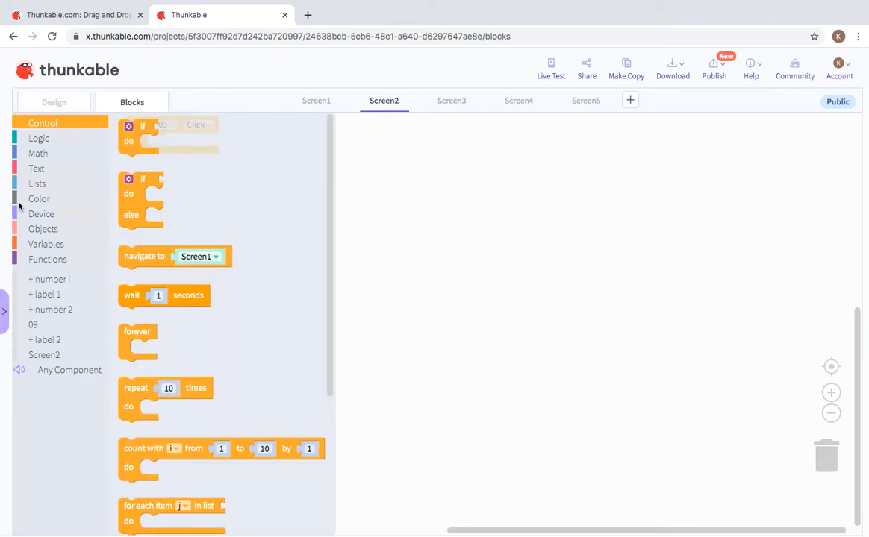
pyautogui.click(55, 282)
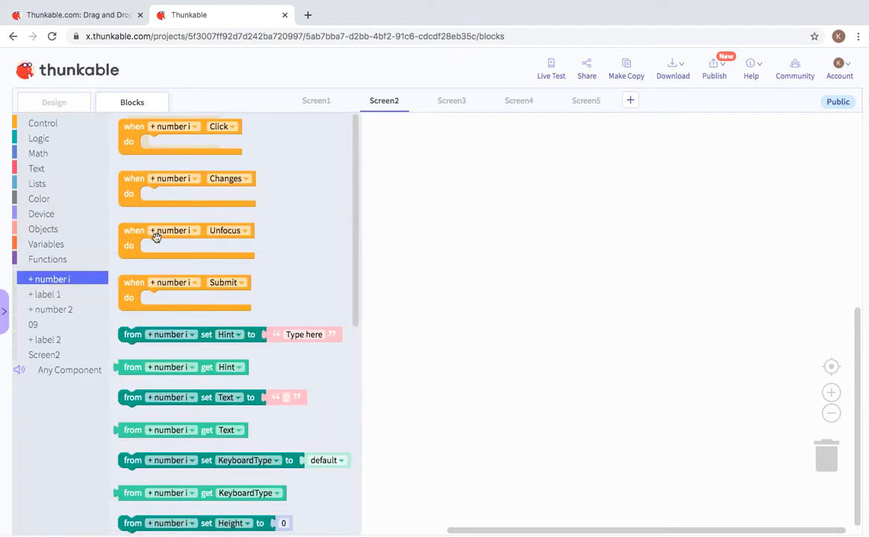
pyautogui.click(135, 365)
pyautogui.click(130, 339)
pyautogui.click(126, 336)
pyautogui.moveTo(127, 334); pyautogui.dragTo(153, 143)
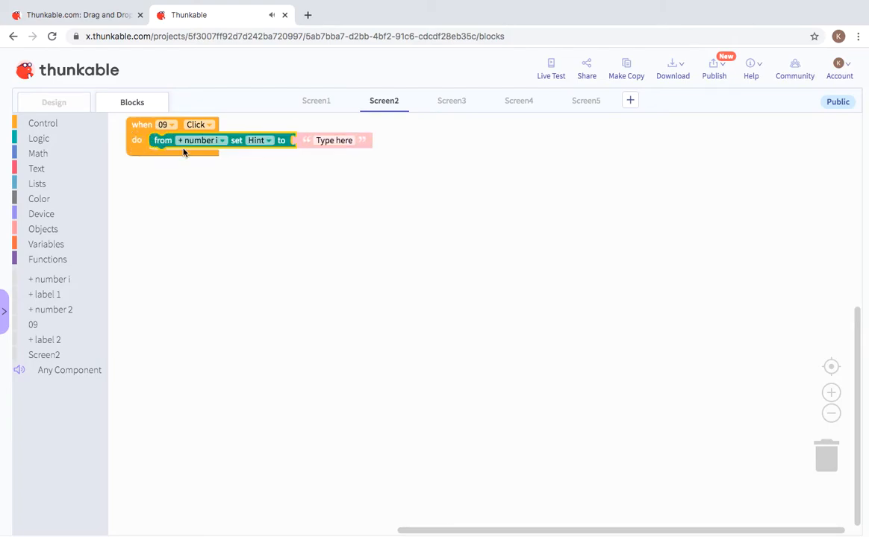
# Step: Switch the block to set number i's Text and re-snap it into the 09 event
pyautogui.click(207, 143)
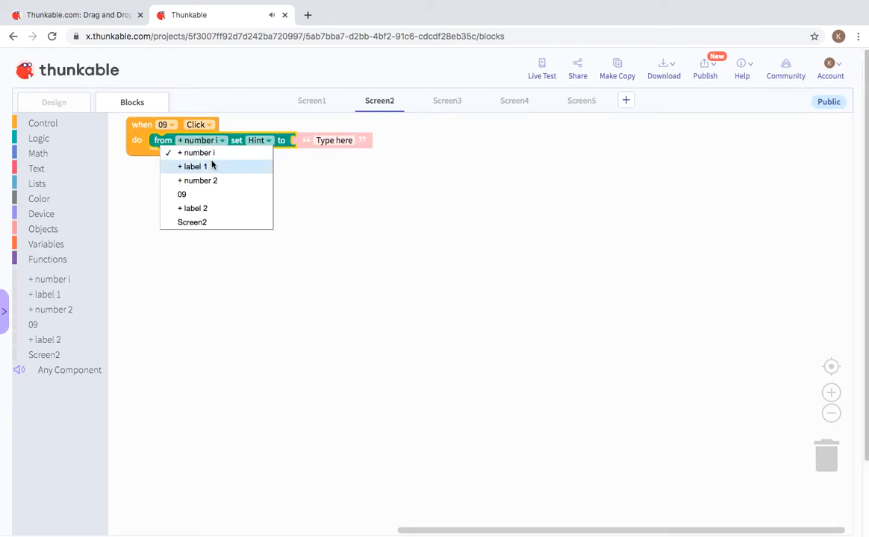
pyautogui.click(403, 215)
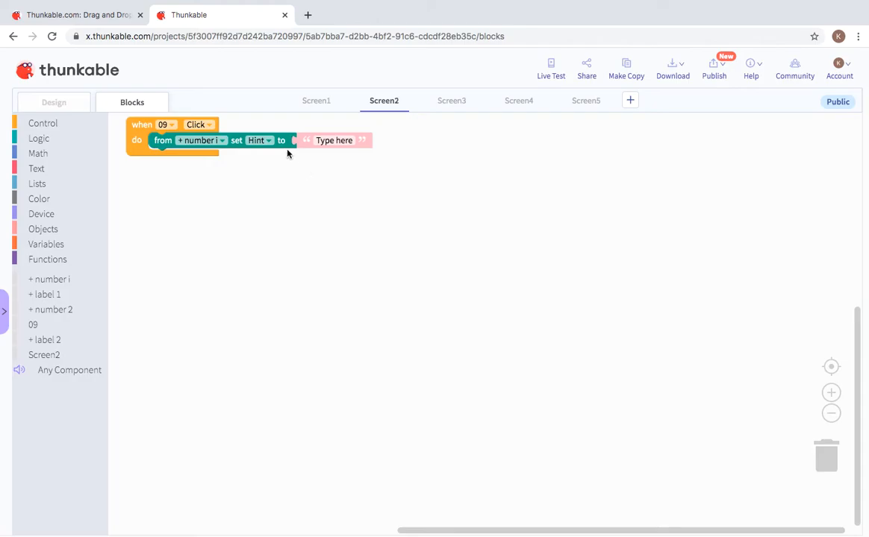
pyautogui.click(258, 140)
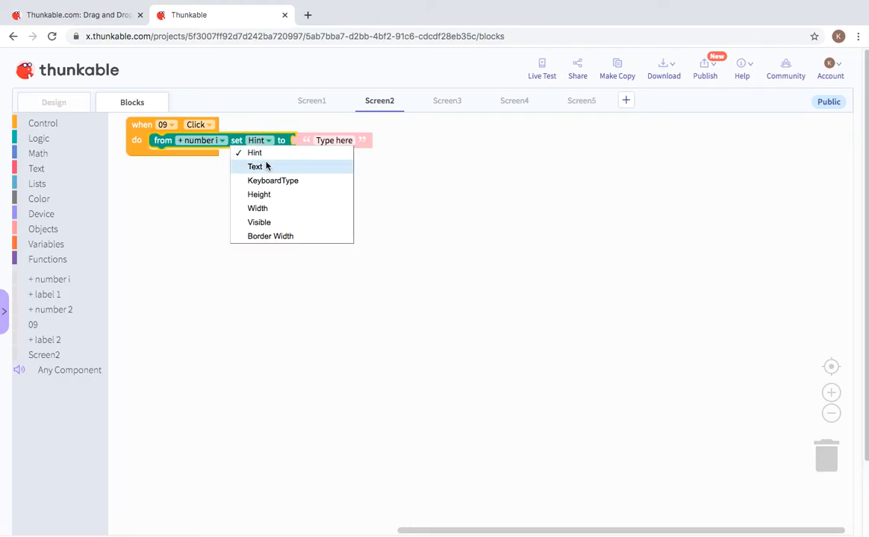
pyautogui.click(266, 167)
pyautogui.moveTo(311, 142); pyautogui.dragTo(387, 152)
pyautogui.moveTo(333, 147); pyautogui.dragTo(308, 141)
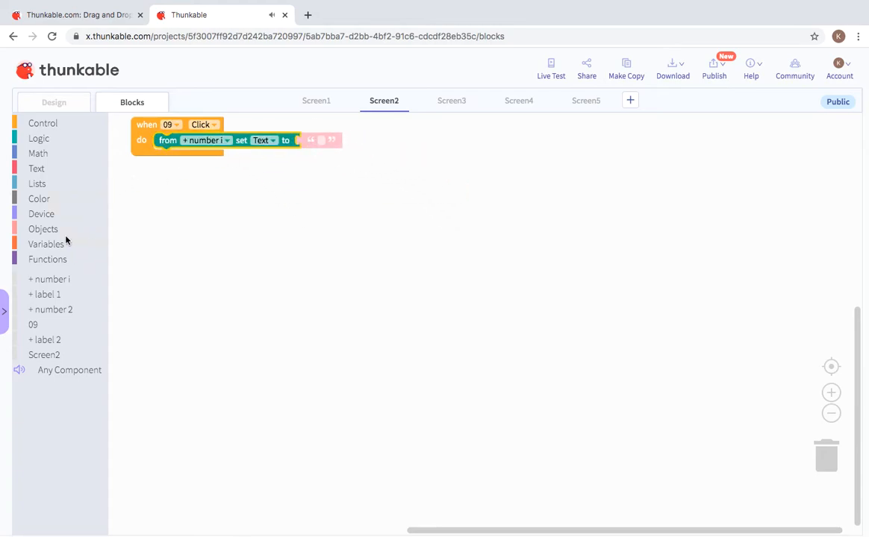
# Step: Plug a 1 + 1 addition in, change the first 1 to 0, then trash the set Text block
pyautogui.click(64, 157)
pyautogui.moveTo(128, 159); pyautogui.dragTo(297, 139)
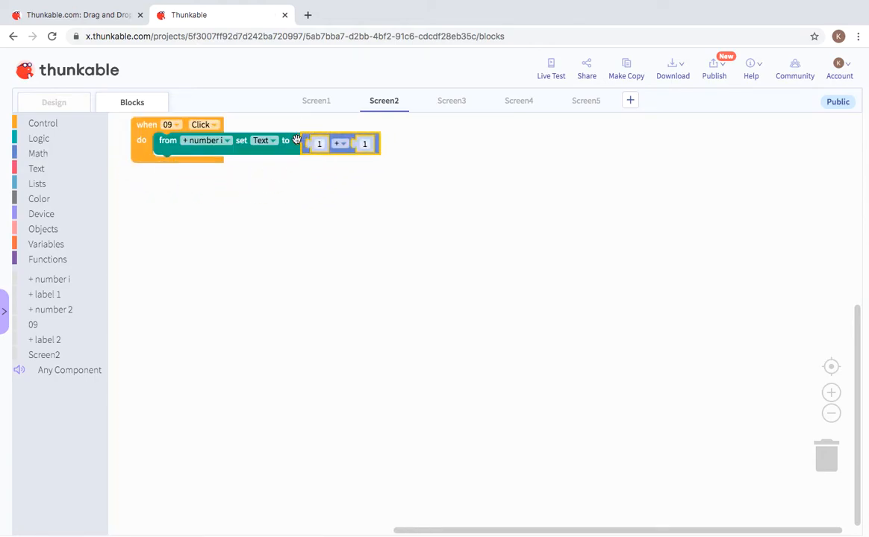
pyautogui.click(319, 144)
pyautogui.press('BackSpace')
pyautogui.moveTo(284, 147); pyautogui.dragTo(859, 465)
pyautogui.moveTo(748, 466); pyautogui.dragTo(822, 452)
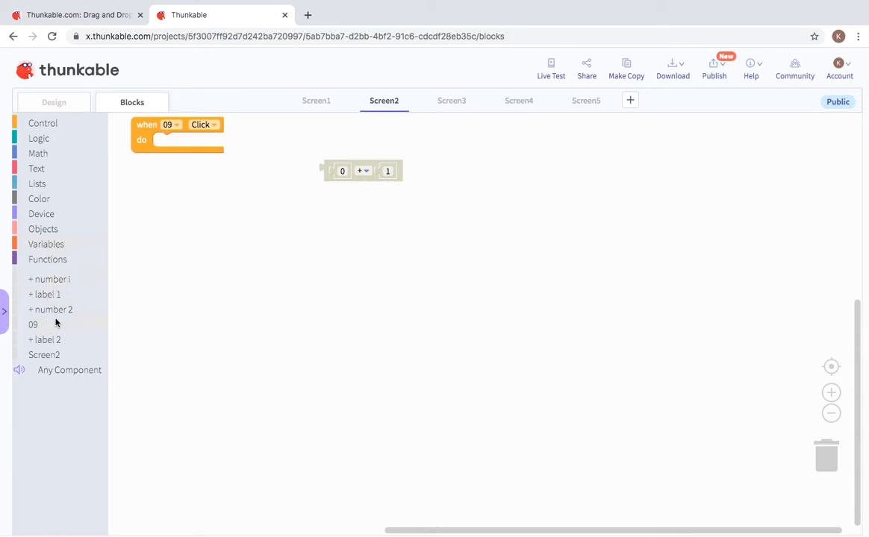
# Step: In the 09 handler, set label 2's Text to number i's Text plus the addition's second operand
pyautogui.click(58, 294)
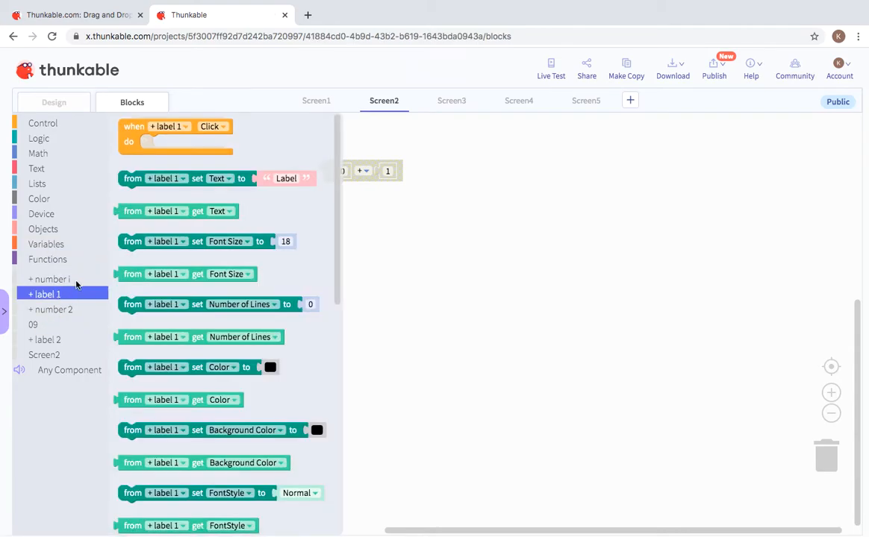
pyautogui.moveTo(126, 183); pyautogui.dragTo(155, 149)
pyautogui.moveTo(327, 171); pyautogui.dragTo(291, 144)
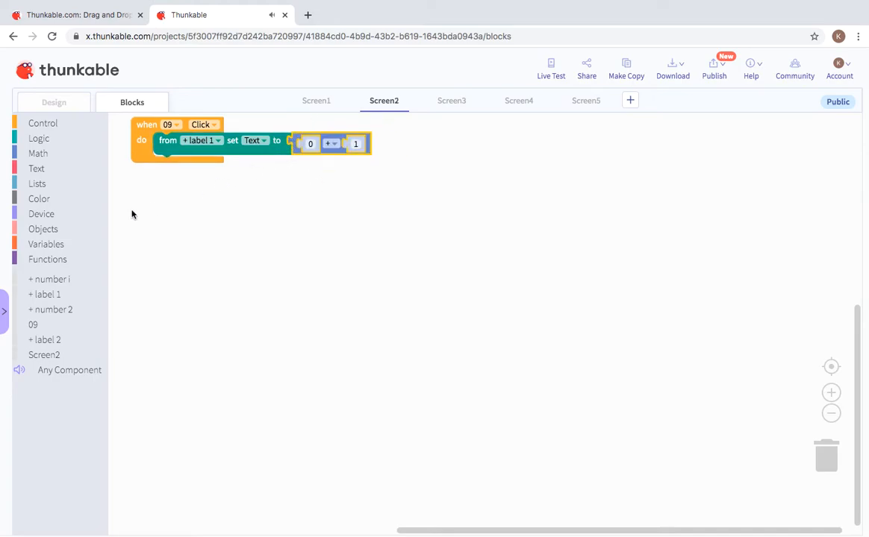
pyautogui.click(42, 139)
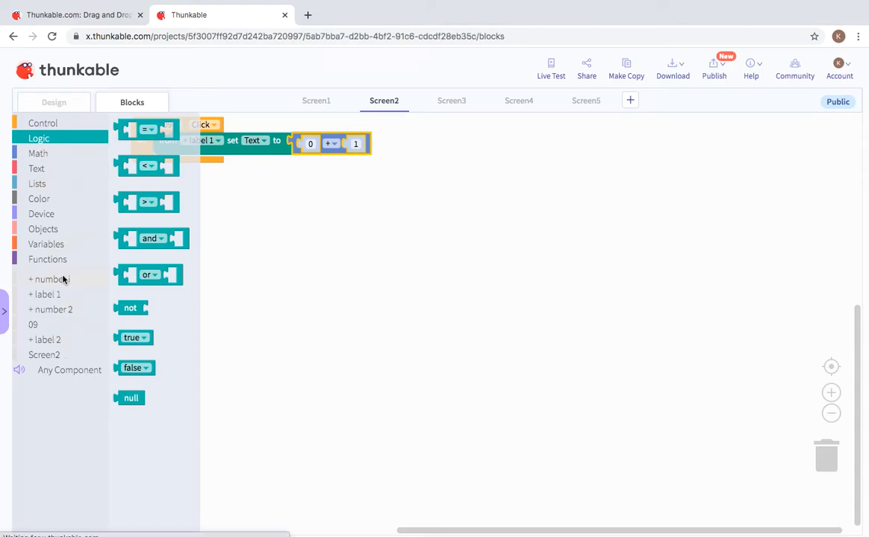
pyautogui.click(65, 281)
pyautogui.moveTo(126, 368); pyautogui.dragTo(303, 144)
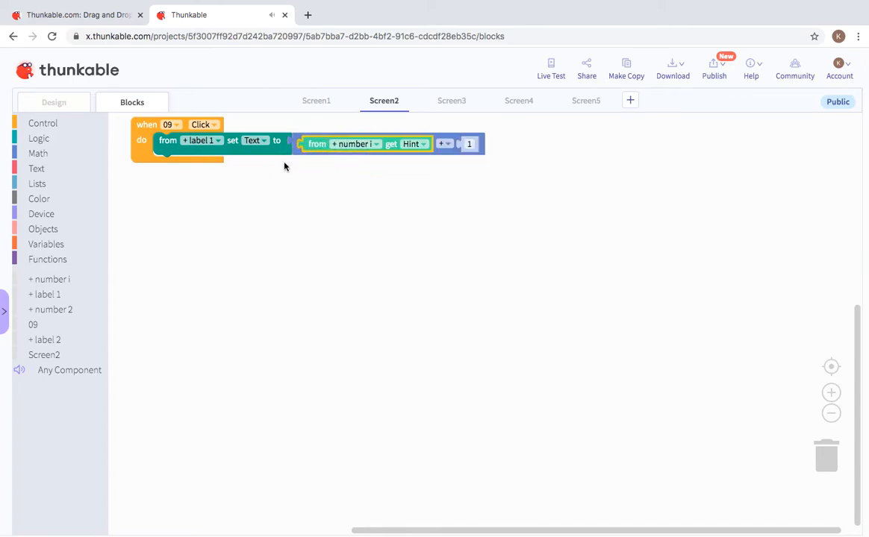
pyautogui.click(416, 144)
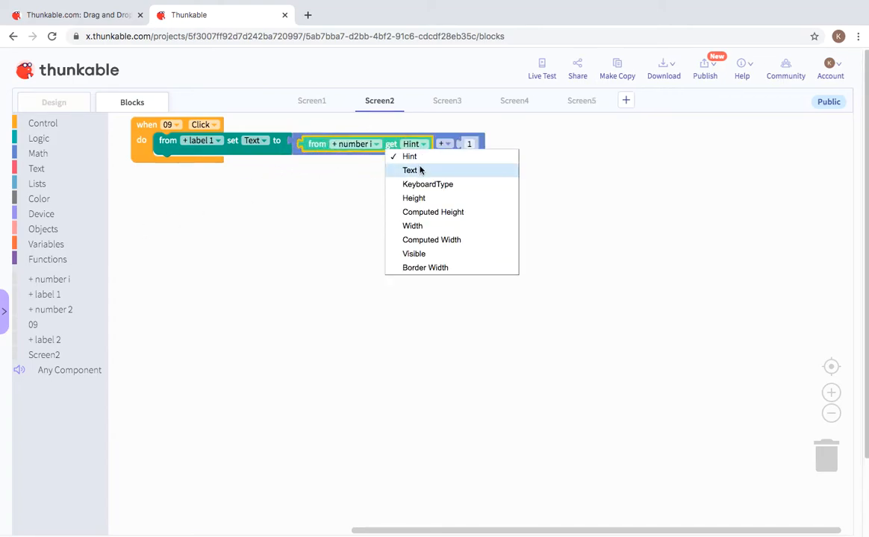
pyautogui.click(417, 170)
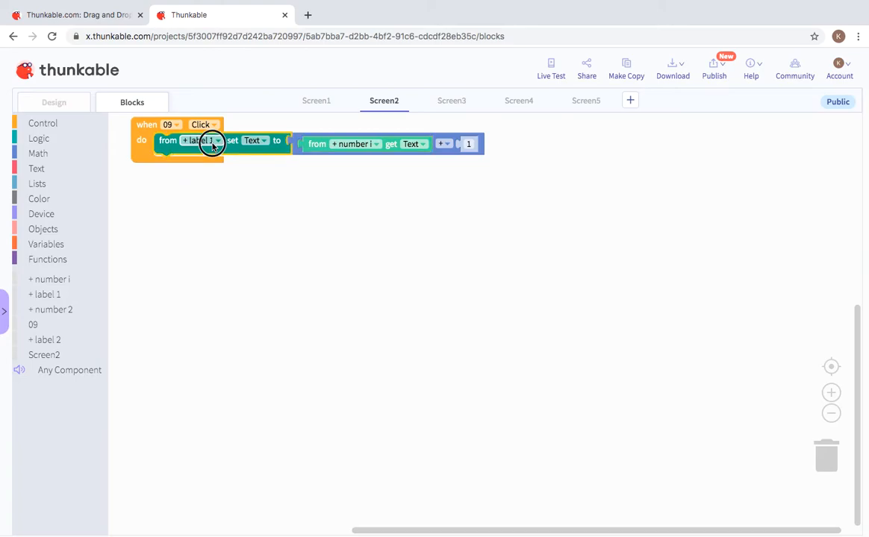
pyautogui.click(201, 141)
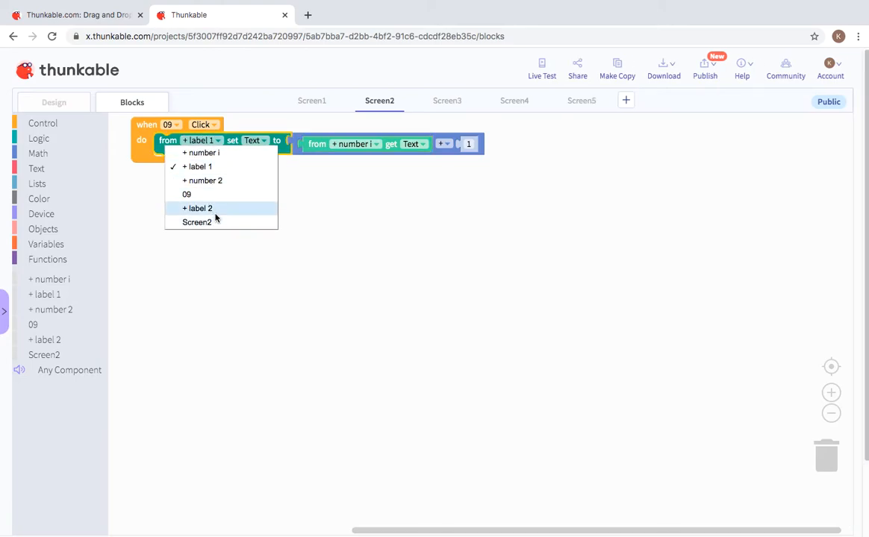
pyautogui.click(213, 211)
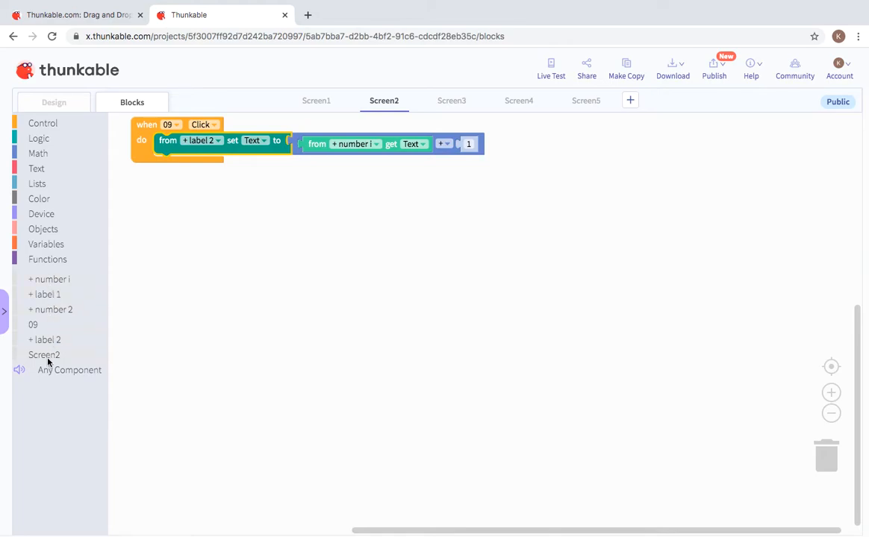
# Step: Add number 2's Text as the addition's right operand and launch Live Test
pyautogui.click(62, 309)
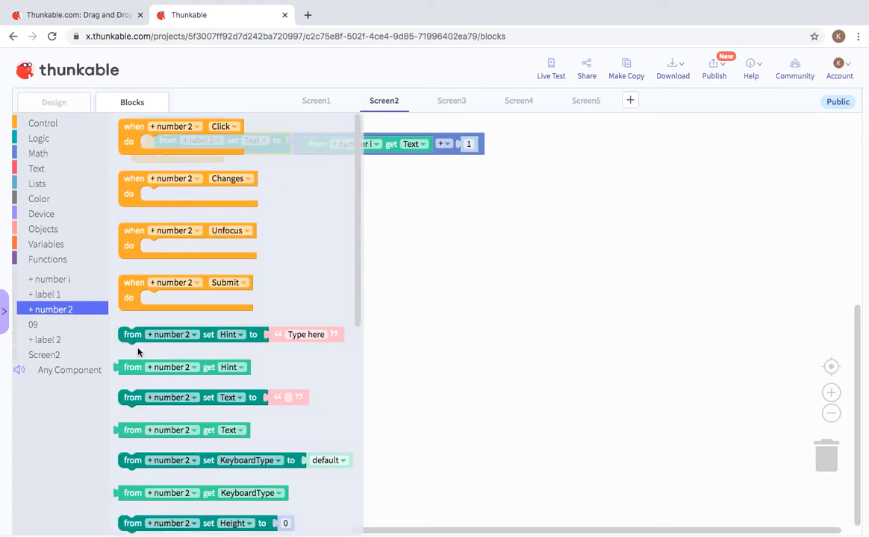
pyautogui.moveTo(127, 367); pyautogui.dragTo(471, 143)
pyautogui.click(572, 147)
pyautogui.click(574, 166)
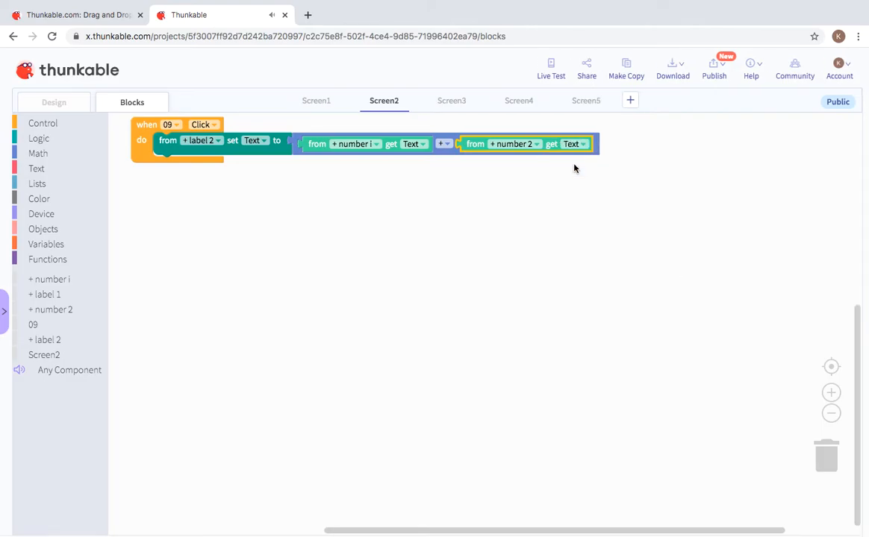
pyautogui.click(550, 68)
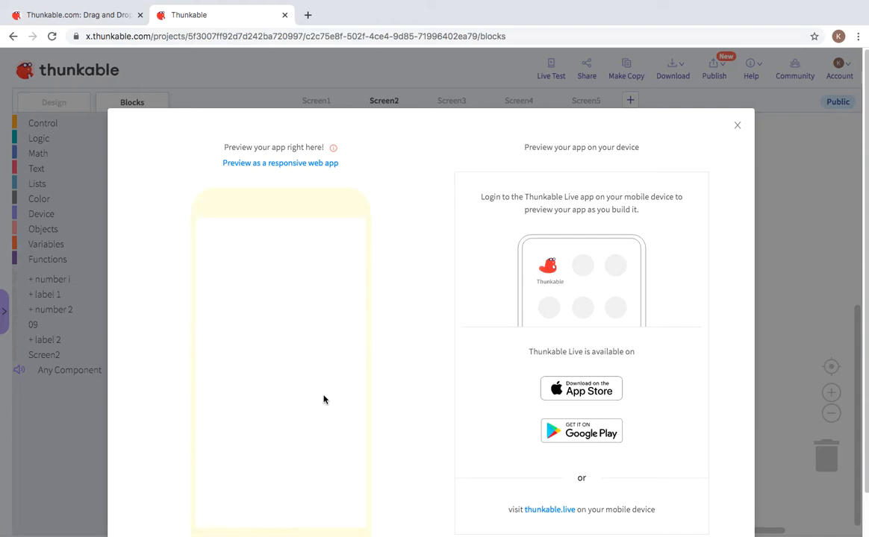
# Step: Enter 10 in both preview fields, press = to get 20, clear the entries and close the preview
pyautogui.click(281, 348)
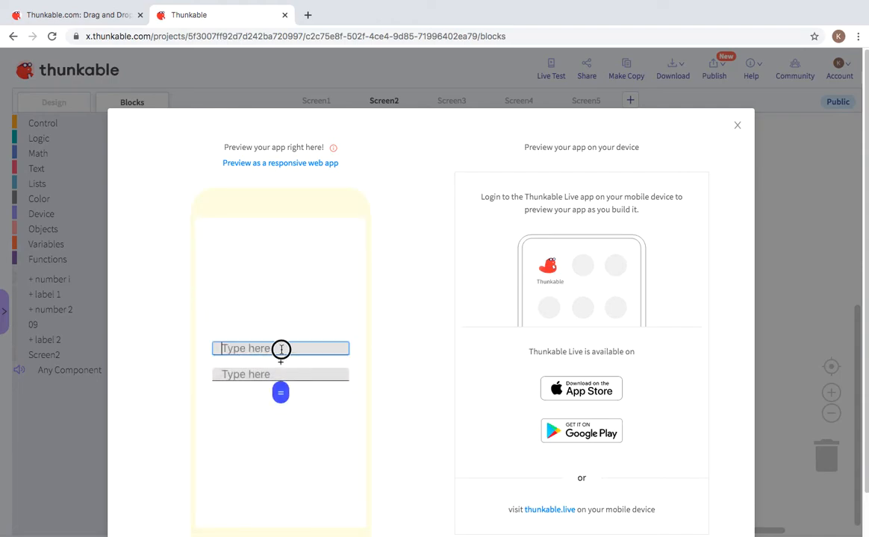
pyautogui.write('10')
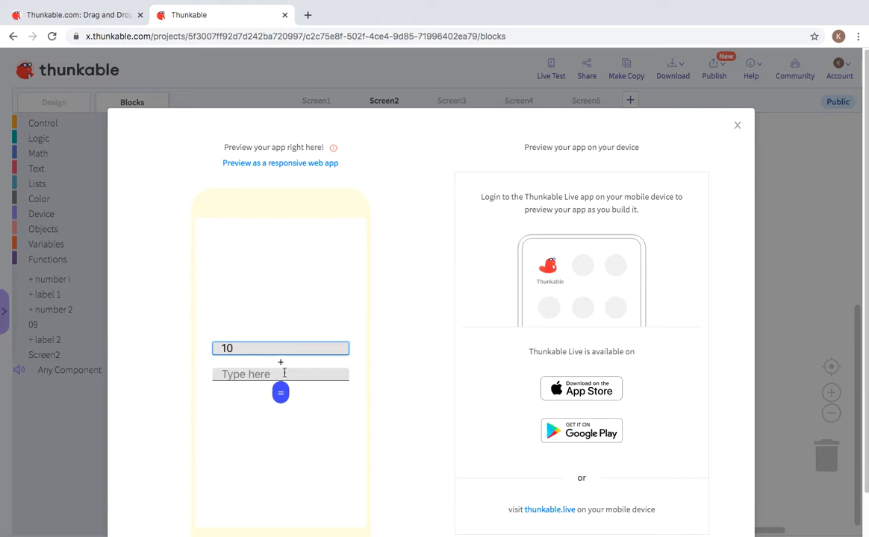
pyautogui.click(285, 373)
pyautogui.write('10')
pyautogui.click(283, 395)
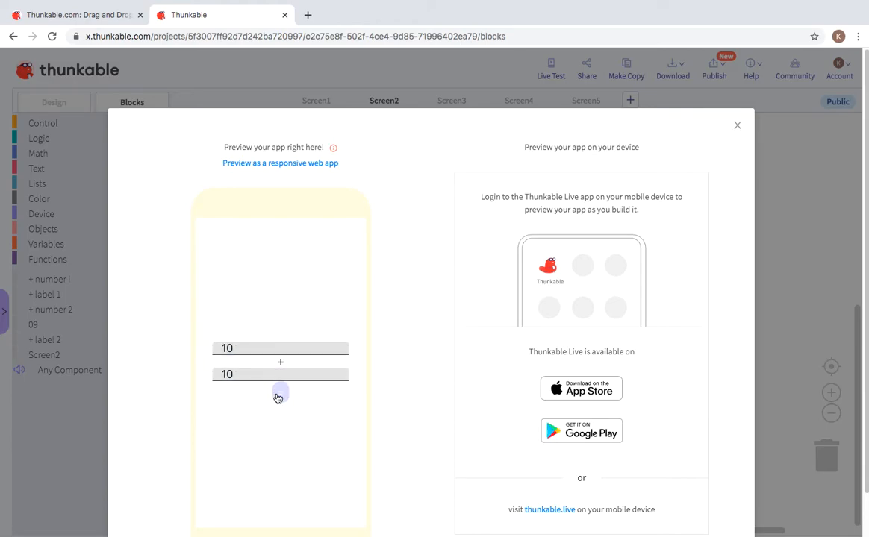
pyautogui.click(286, 373)
pyautogui.moveTo(287, 373); pyautogui.dragTo(210, 344)
pyautogui.press('BackSpace')
pyautogui.press('BackSpace')
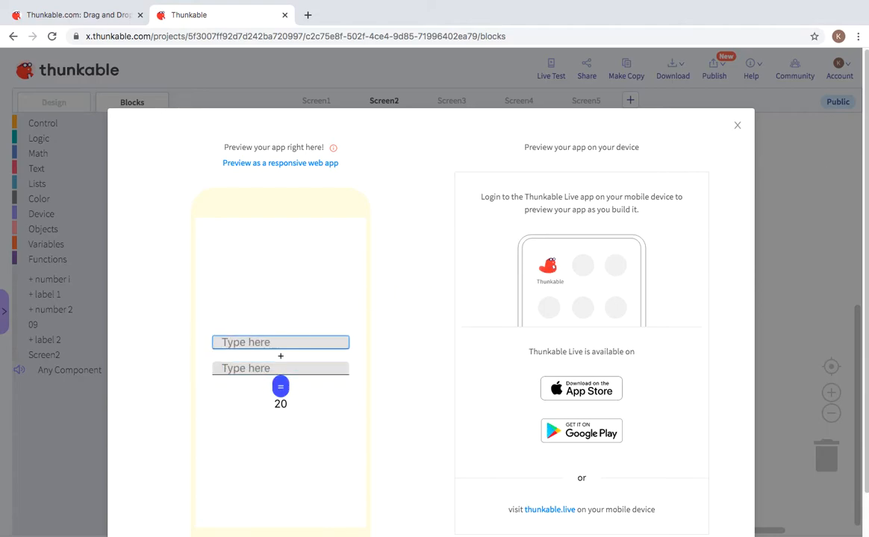
pyautogui.click(736, 124)
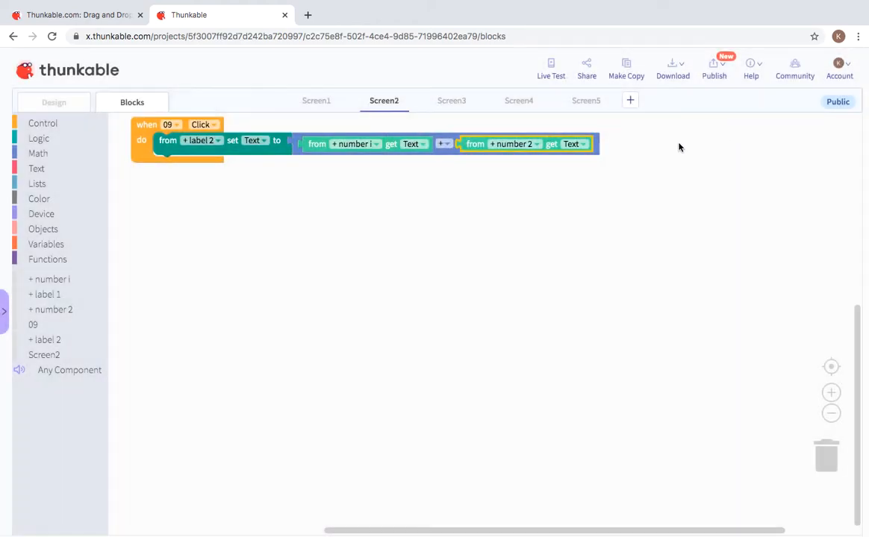
# Step: Open Screen3's Design view, add a button, then delete Button1
pyautogui.click(452, 105)
pyautogui.click(54, 111)
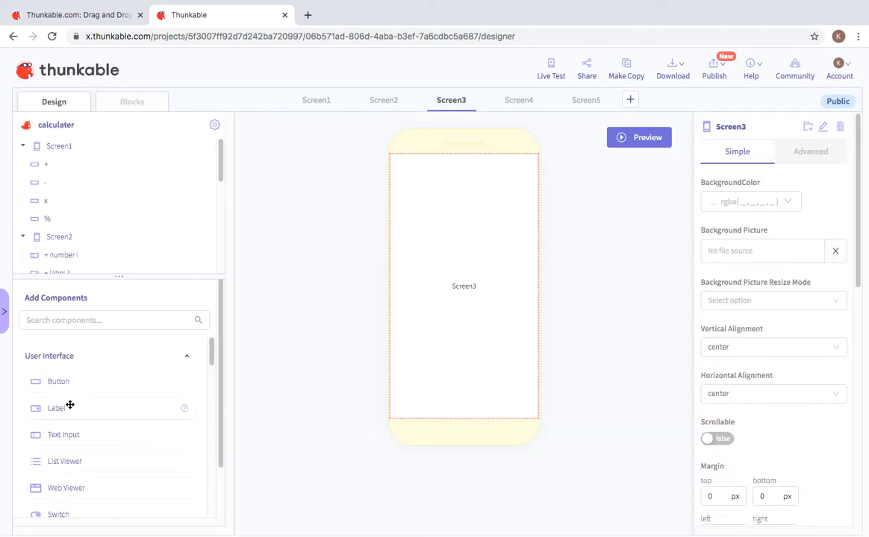
pyautogui.moveTo(64, 388); pyautogui.dragTo(452, 312)
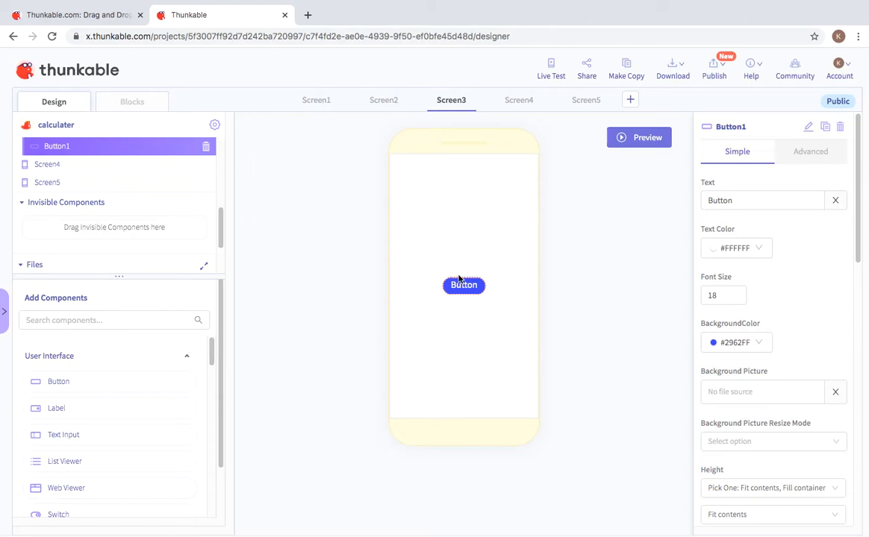
pyautogui.moveTo(470, 297)
pyautogui.mouseDown()
pyautogui.moveTo(56, 368)
pyautogui.moveTo(837, 480)
pyautogui.moveTo(599, 413)
pyautogui.moveTo(487, 278)
pyautogui.moveTo(470, 283)
pyautogui.mouseUp()
pyautogui.click(839, 127)
pyautogui.click(522, 196)
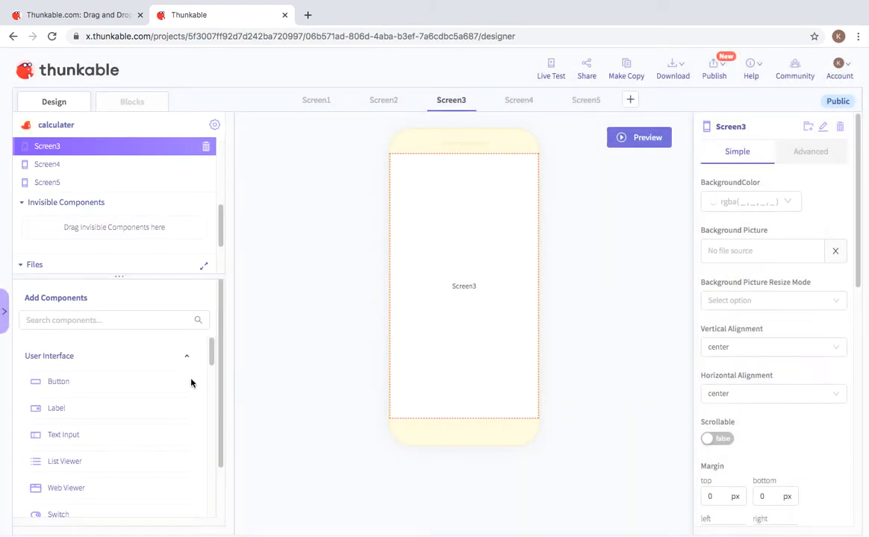
# Step: Add a label named '- label 1' to Screen3, then drag in a new button
pyautogui.moveTo(39, 407); pyautogui.dragTo(442, 305)
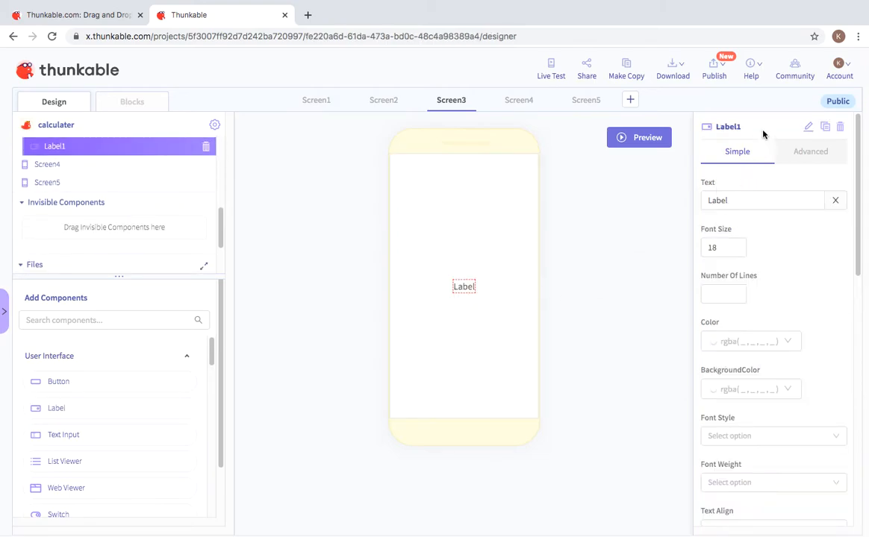
pyautogui.click(808, 127)
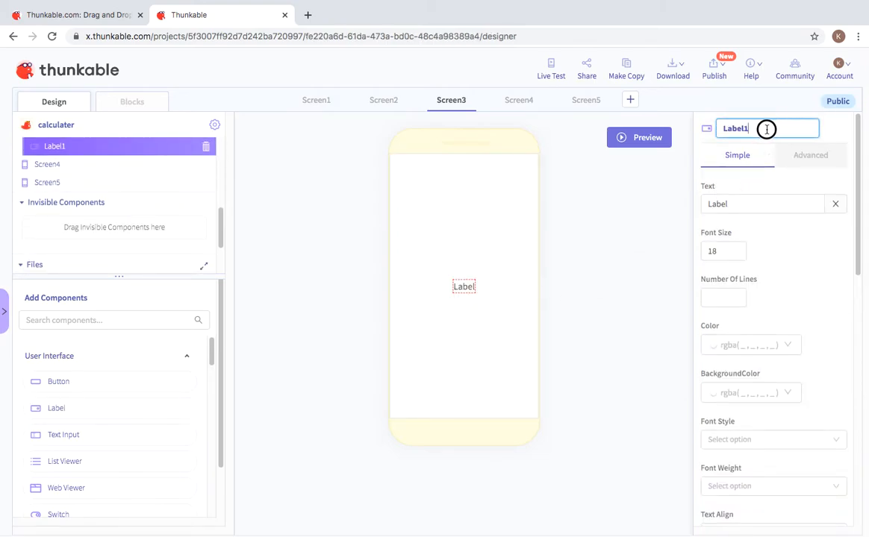
pyautogui.moveTo(766, 130); pyautogui.dragTo(691, 129)
pyautogui.press('BackSpace')
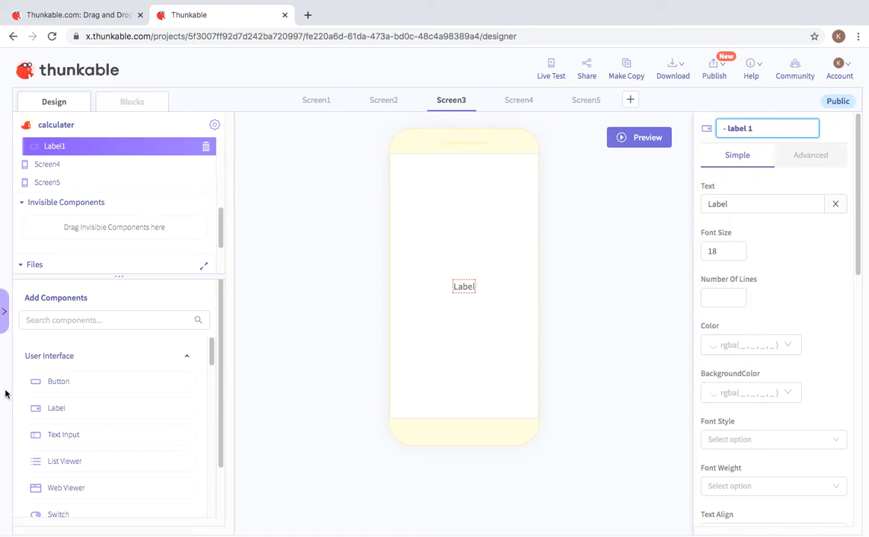
pyautogui.click(612, 276)
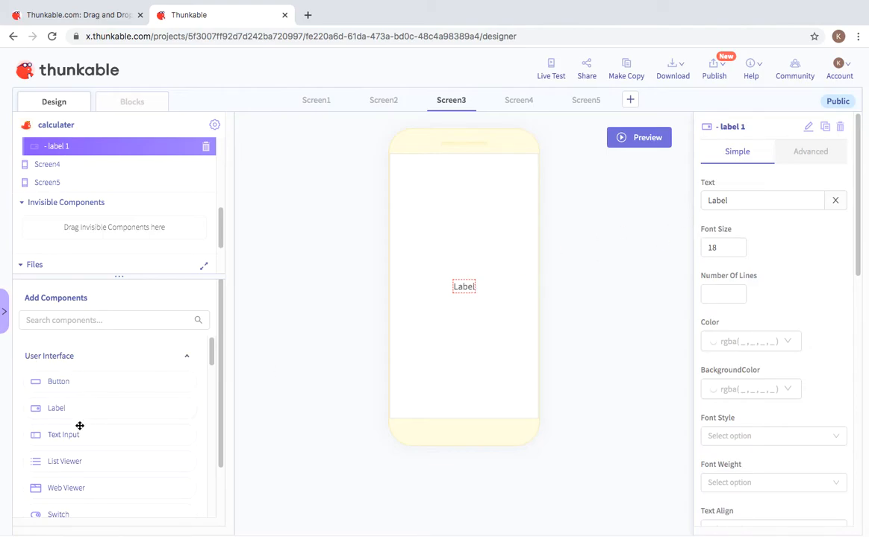
pyautogui.moveTo(80, 381); pyautogui.dragTo(441, 274)
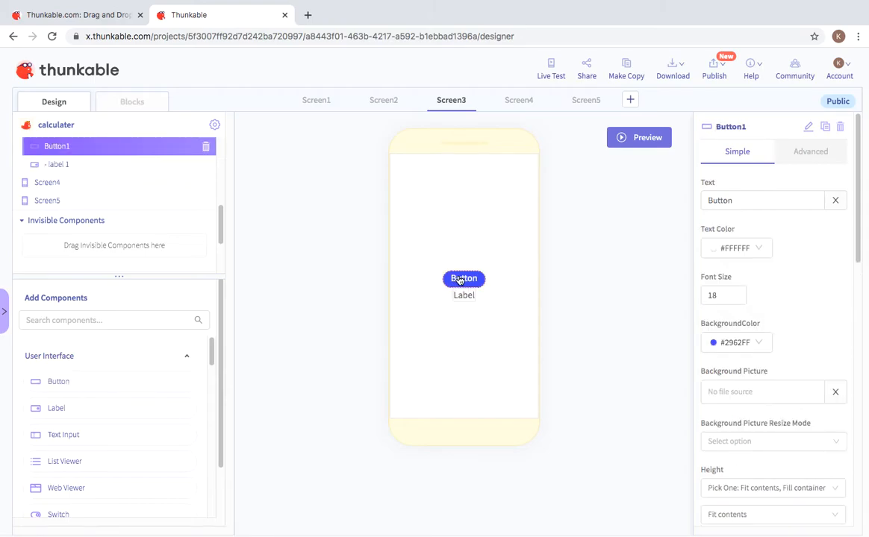
# Step: Rename the new button to 08
pyautogui.moveTo(746, 202); pyautogui.dragTo(723, 207)
pyautogui.click(808, 127)
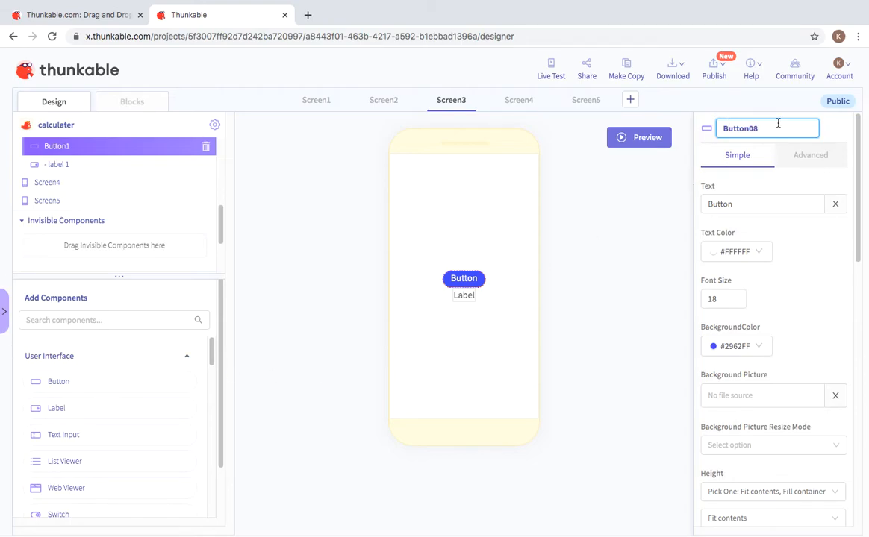
pyautogui.moveTo(749, 131); pyautogui.dragTo(675, 126)
pyautogui.press('BackSpace')
pyautogui.click(619, 212)
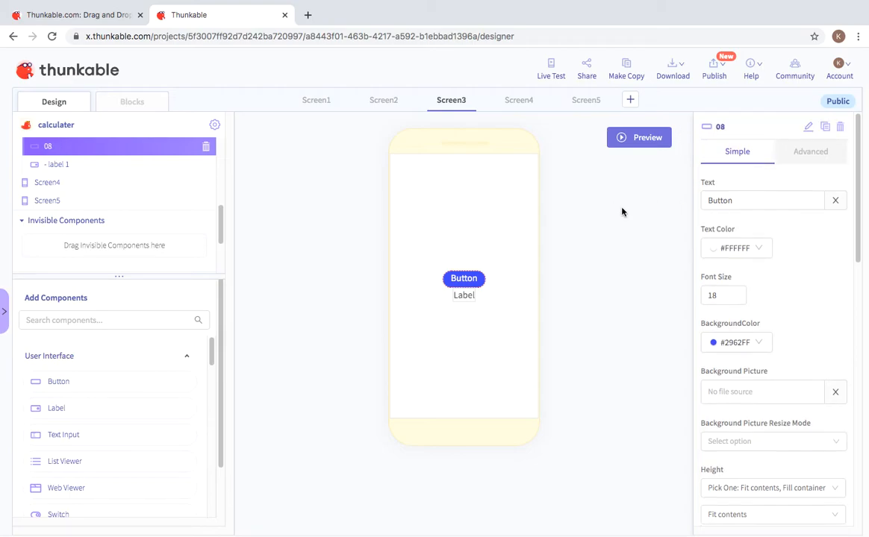
pyautogui.rightClick(59, 356)
pyautogui.click(211, 358)
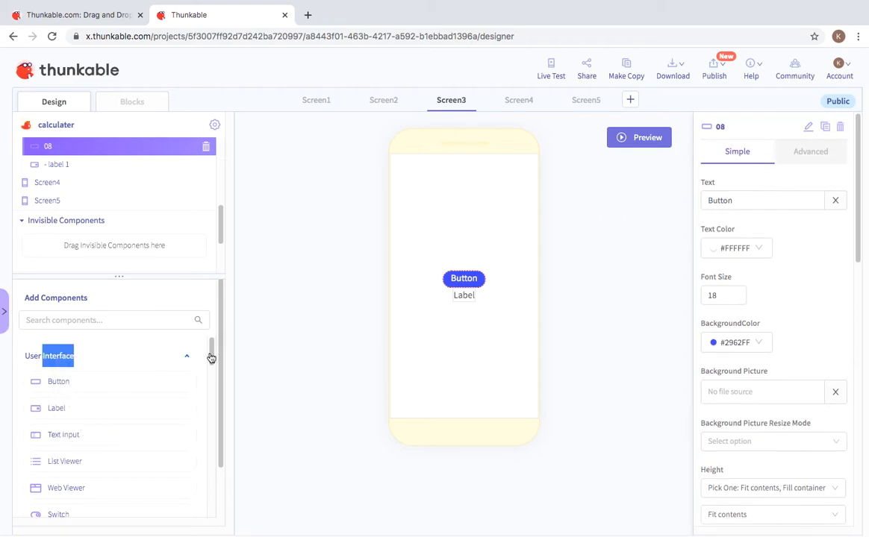
pyautogui.click(283, 380)
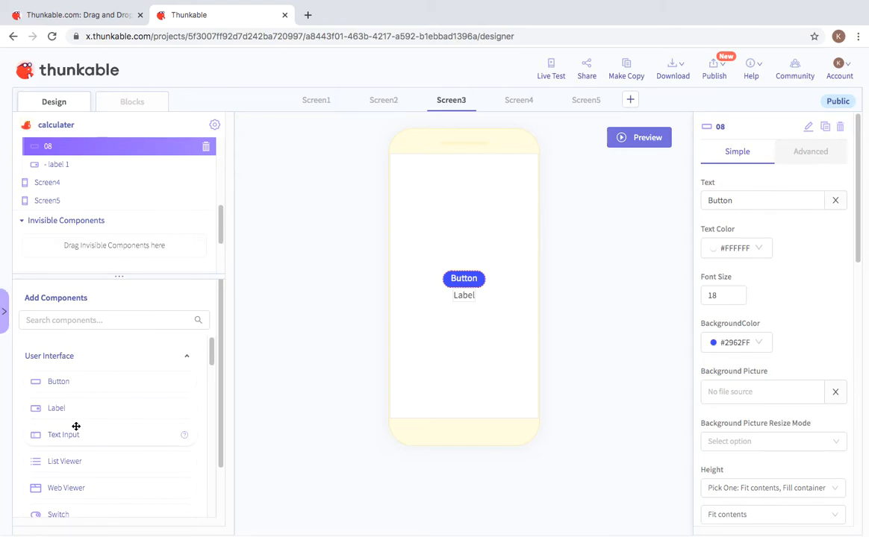
# Step: Add a text input to Screen3 and name it k
pyautogui.moveTo(84, 434); pyautogui.dragTo(435, 263)
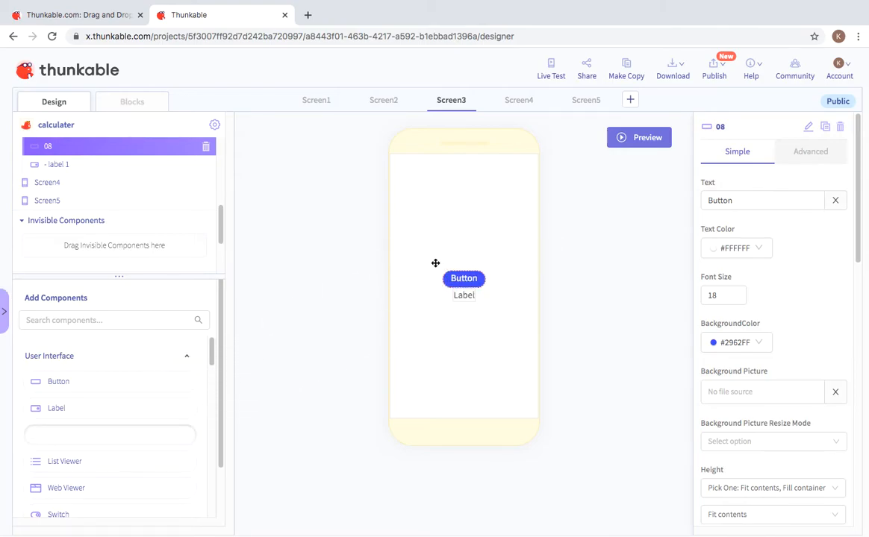
pyautogui.click(809, 127)
pyautogui.doubleClick(717, 128)
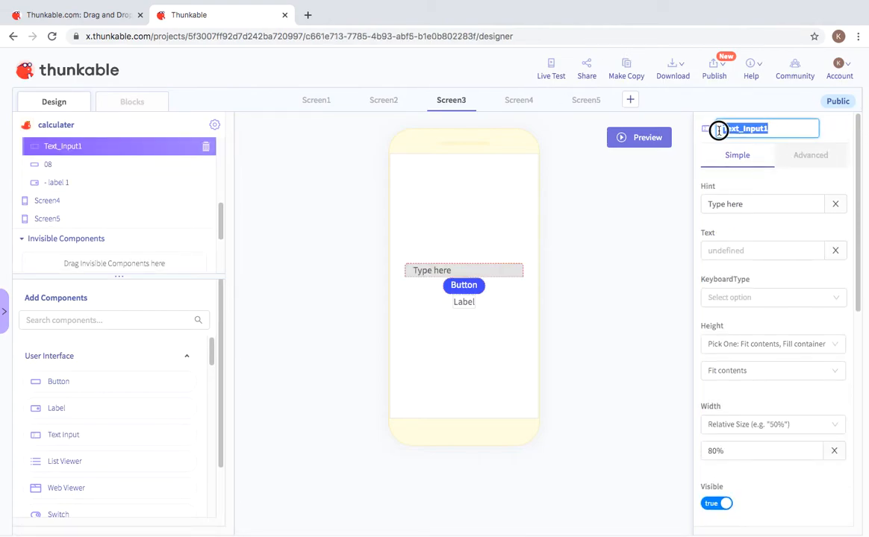
pyautogui.press('BackSpace')
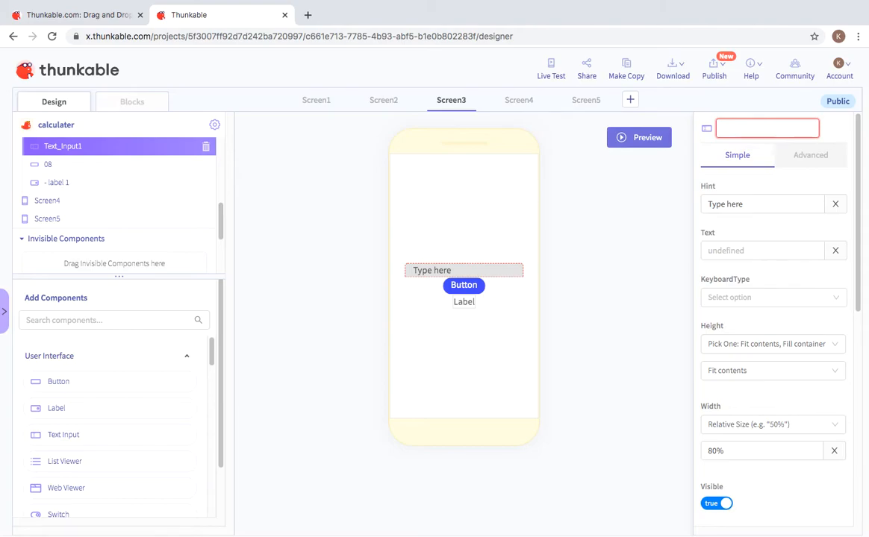
pyautogui.write('k')
pyautogui.click(548, 271)
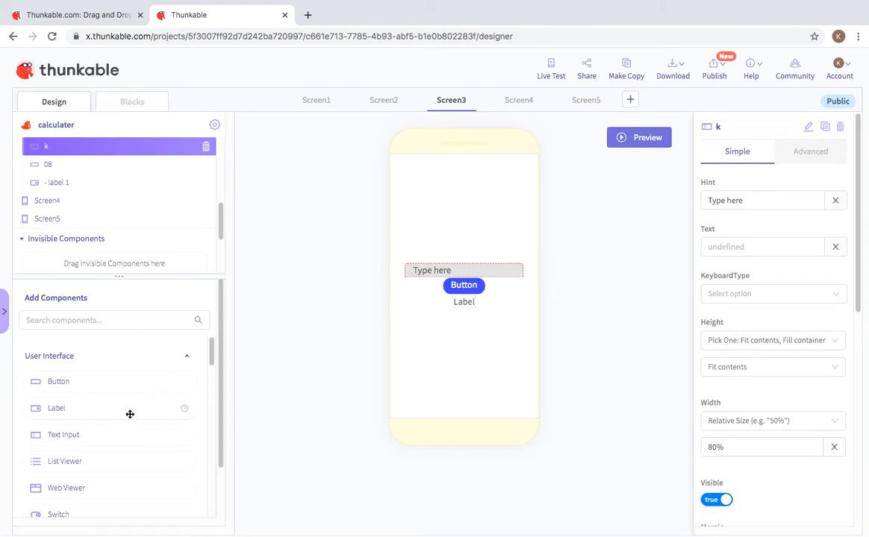
# Step: Add a label above the text input named 'label 60', then a second text input
pyautogui.moveTo(139, 411); pyautogui.dragTo(501, 259)
pyautogui.moveTo(500, 259); pyautogui.dragTo(495, 264)
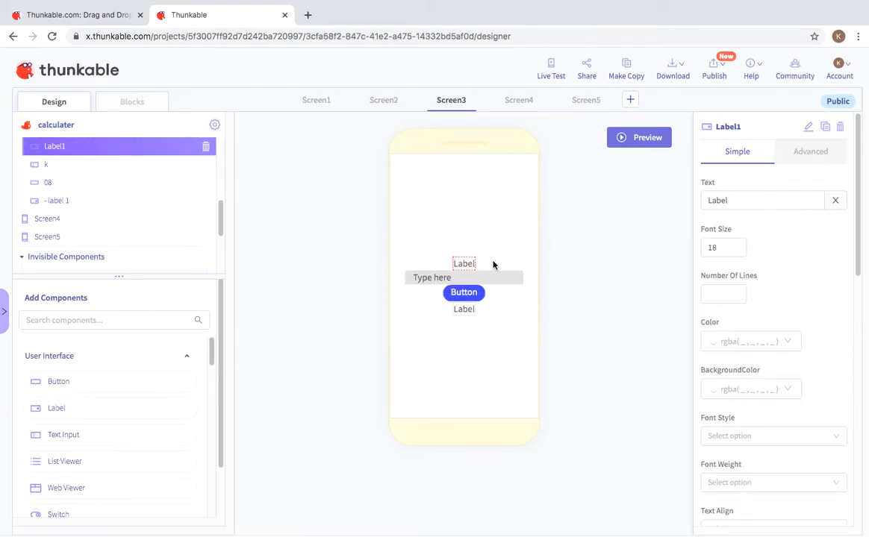
pyautogui.click(808, 126)
pyautogui.moveTo(674, 153)
pyautogui.mouseDown()
pyautogui.moveTo(731, 126)
pyautogui.moveTo(671, 151)
pyautogui.mouseUp()
pyautogui.click(808, 127)
pyautogui.moveTo(778, 126); pyautogui.dragTo(721, 126)
pyautogui.press('BackSpace')
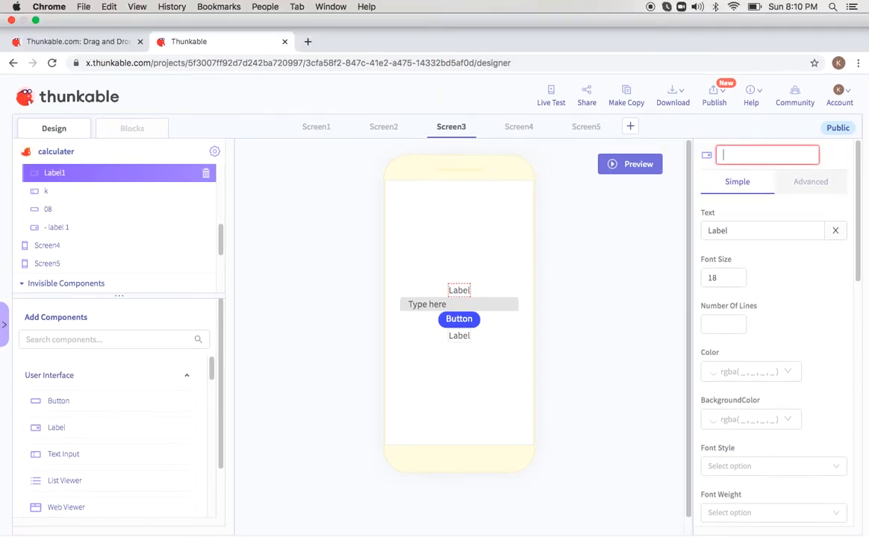
pyautogui.write('label 60')
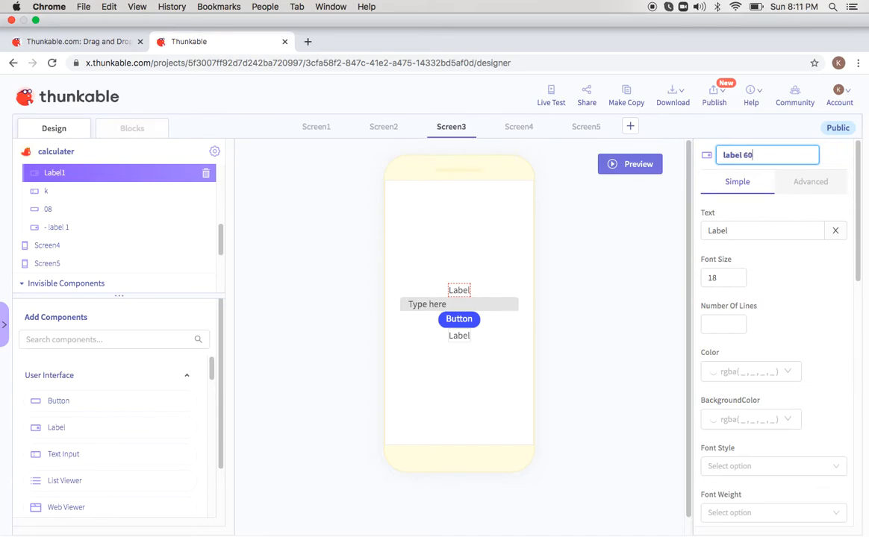
pyautogui.press('Return')
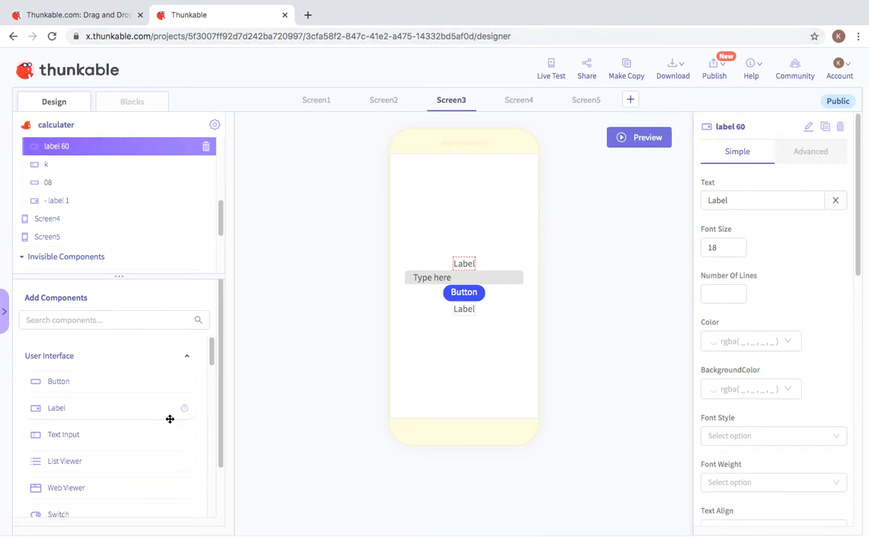
pyautogui.moveTo(142, 439); pyautogui.dragTo(491, 231)
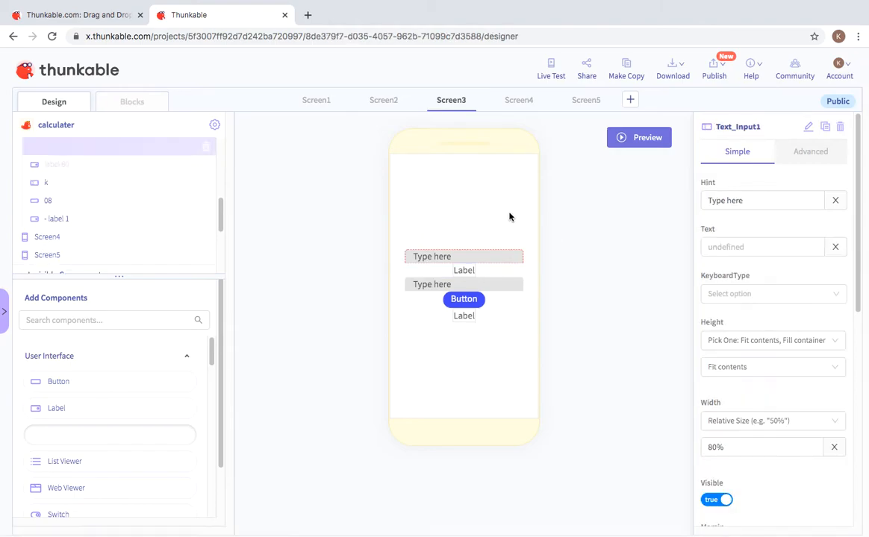
# Step: Rename Screen3's first text input to 'text 40' and switch to Screen3's Blocks editor
pyautogui.click(808, 127)
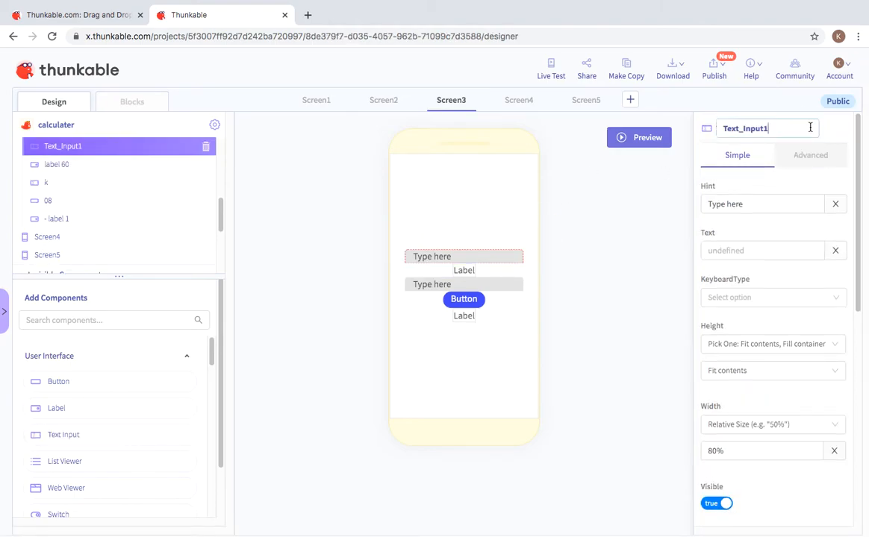
pyautogui.moveTo(686, 147)
pyautogui.mouseDown()
pyautogui.moveTo(740, 124)
pyautogui.moveTo(711, 126)
pyautogui.moveTo(683, 149)
pyautogui.mouseUp()
pyautogui.press('BackSpace')
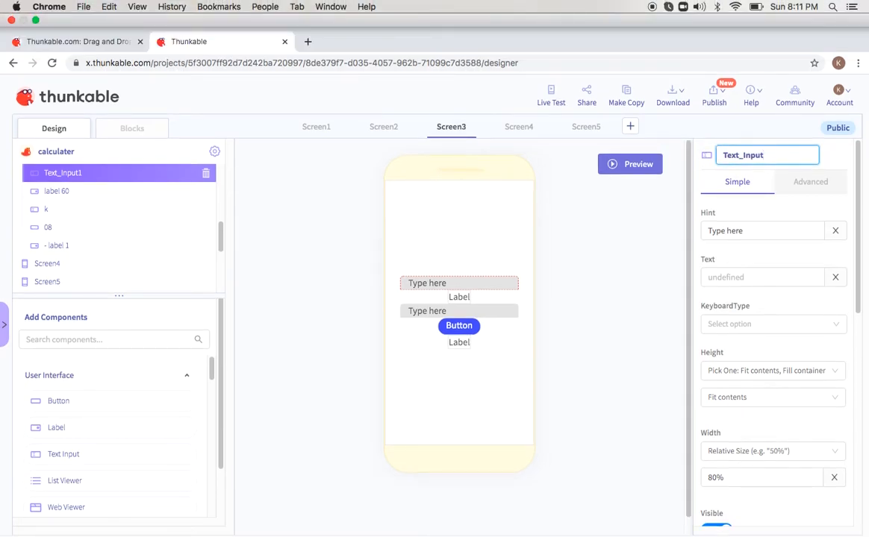
pyautogui.doubleClick(720, 125)
pyautogui.press('BackSpace')
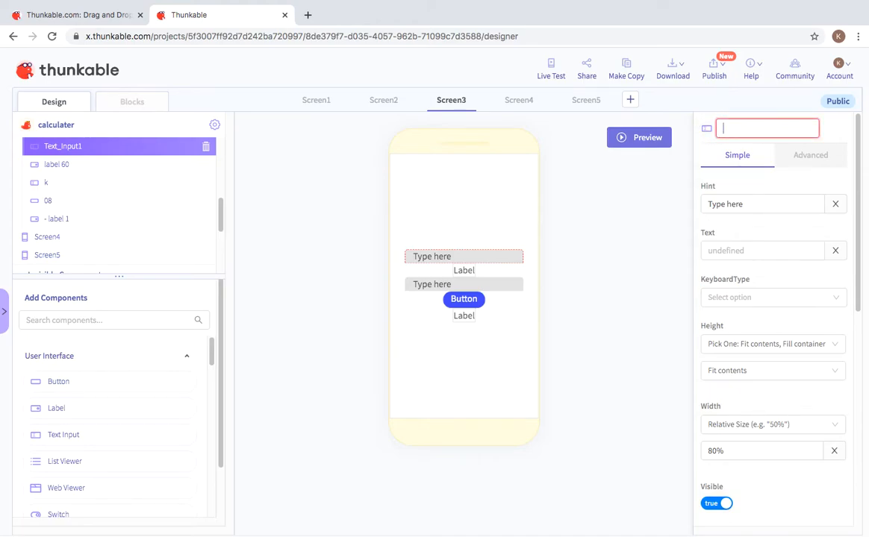
pyautogui.write('text 40')
pyautogui.press('Return')
pyautogui.click(102, 101)
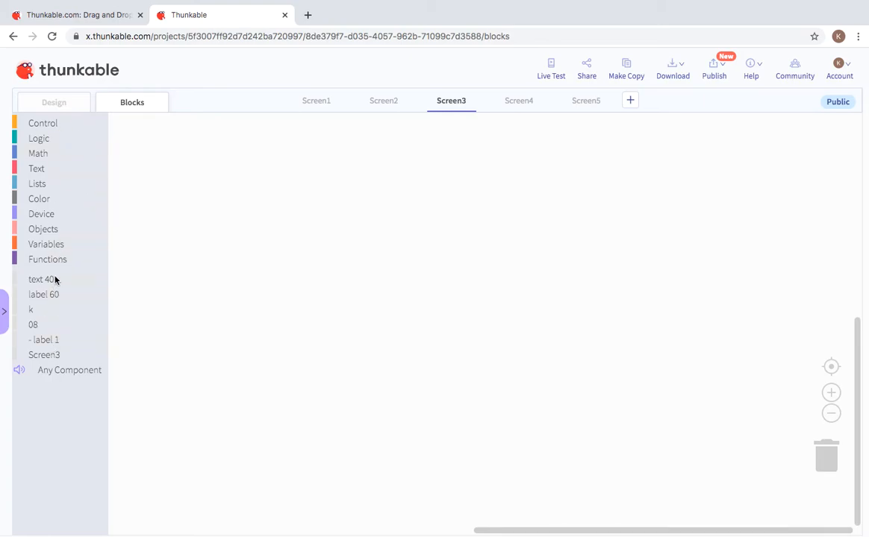
# Step: Drag the 08 button's 'when 08 Click' event block onto the empty Screen3 workspace
pyautogui.click(41, 300)
pyautogui.click(33, 324)
pyautogui.moveTo(136, 134); pyautogui.dragTo(141, 136)
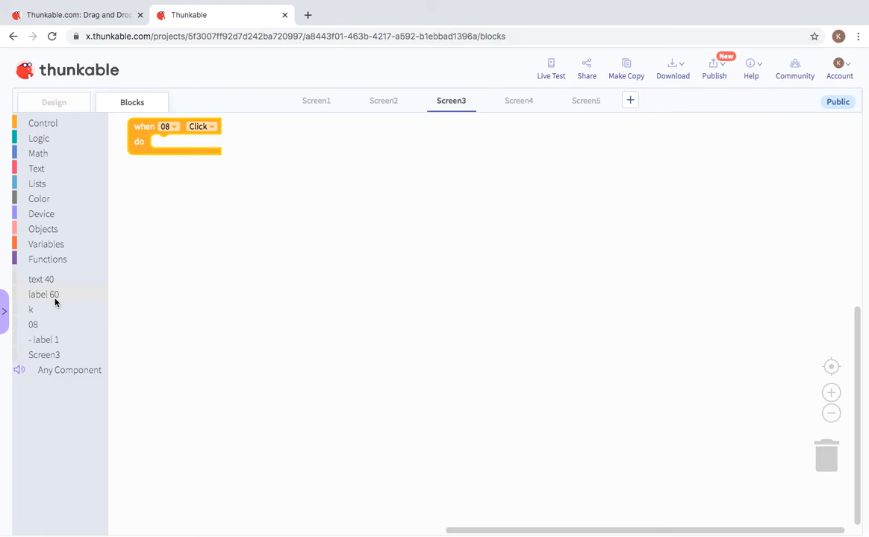
# Step: Set the text of Screen3's middle label, label 60, to '-'
pyautogui.click(46, 340)
pyautogui.click(67, 104)
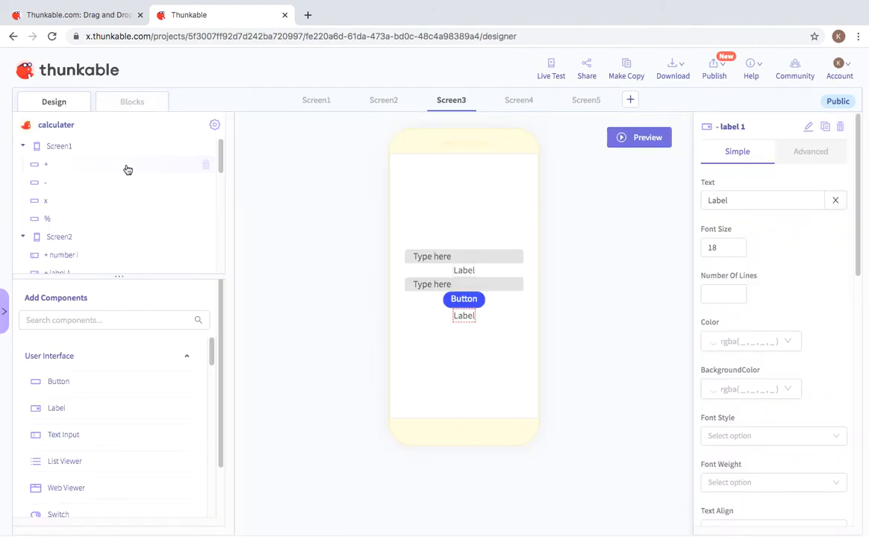
pyautogui.click(220, 163)
pyautogui.moveTo(220, 163); pyautogui.dragTo(222, 183)
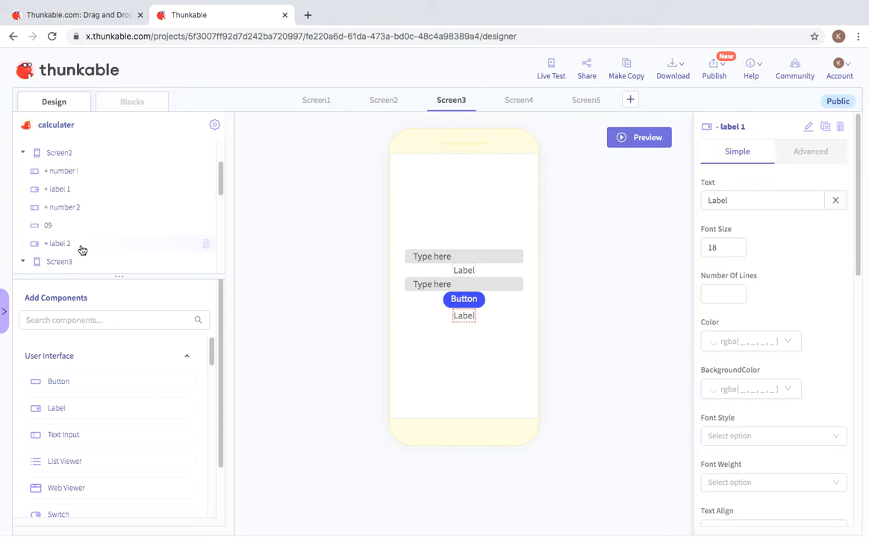
pyautogui.click(82, 246)
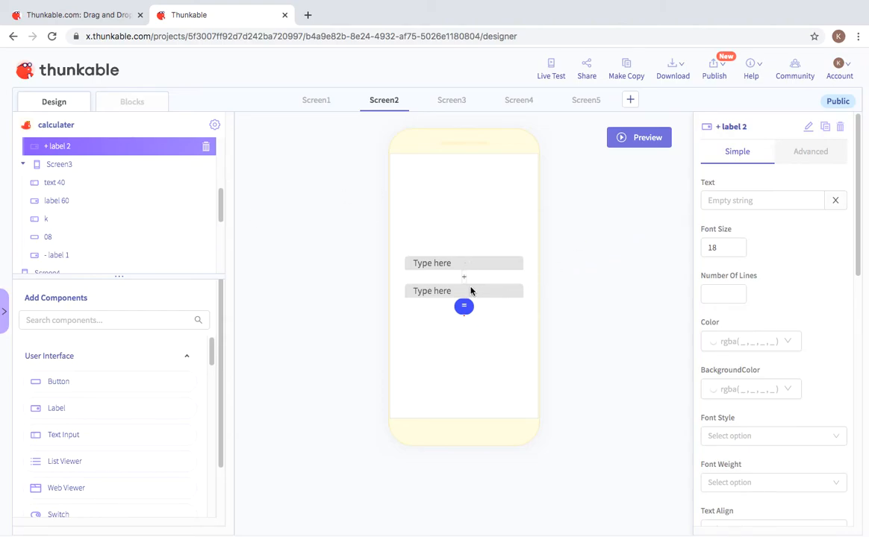
pyautogui.click(452, 98)
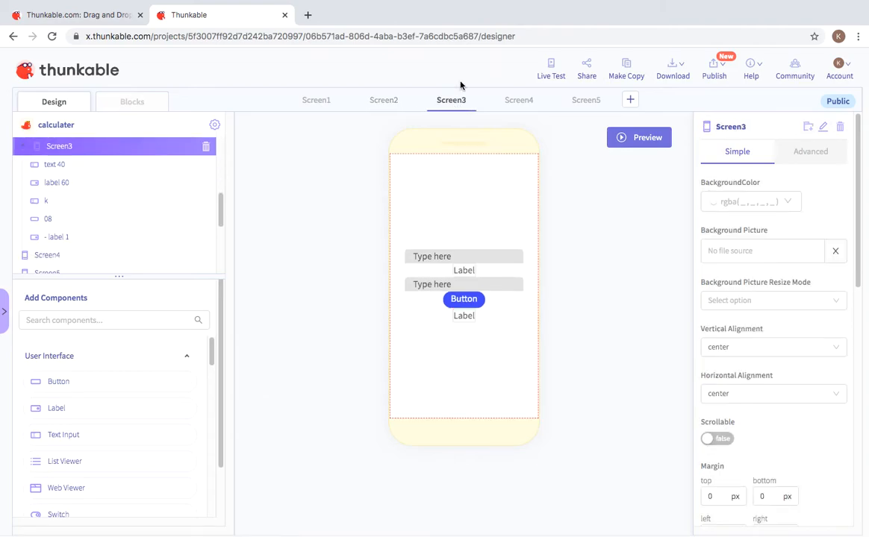
pyautogui.click(464, 270)
pyautogui.moveTo(743, 200); pyautogui.dragTo(696, 201)
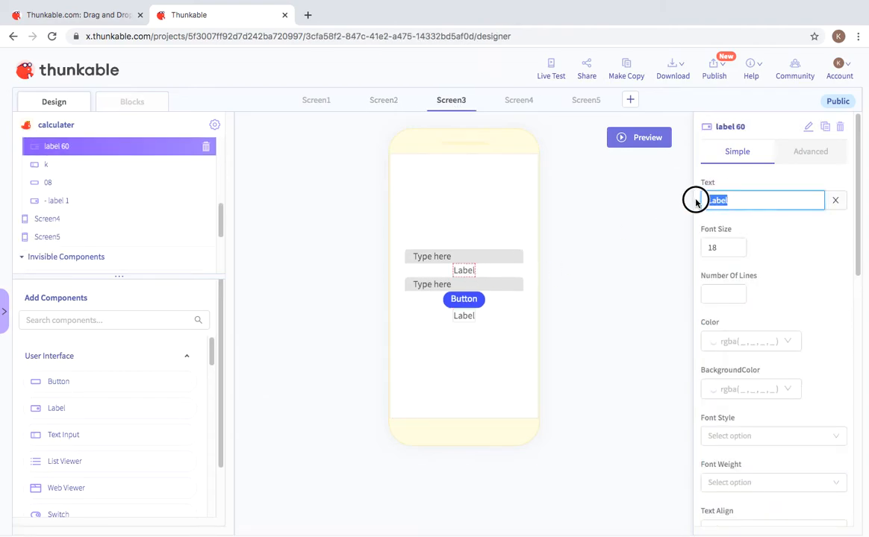
pyautogui.press('BackSpace')
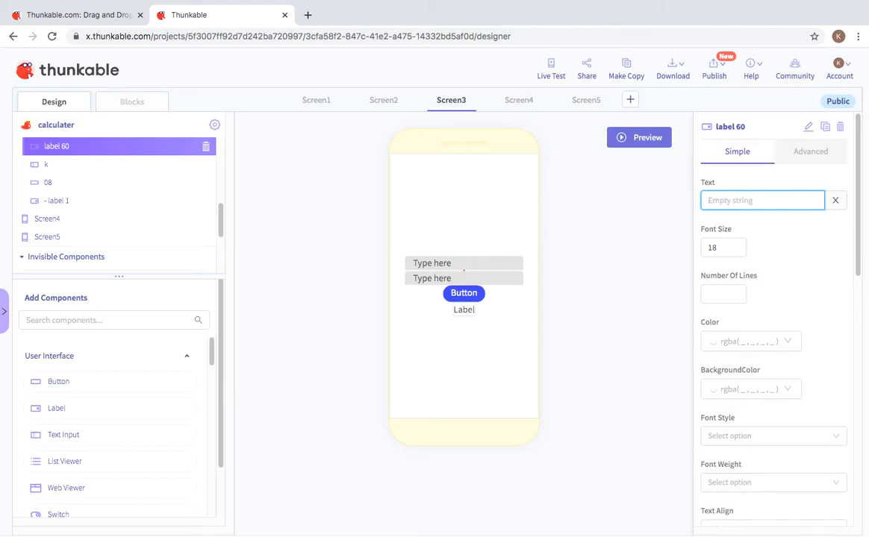
pyautogui.write('-')
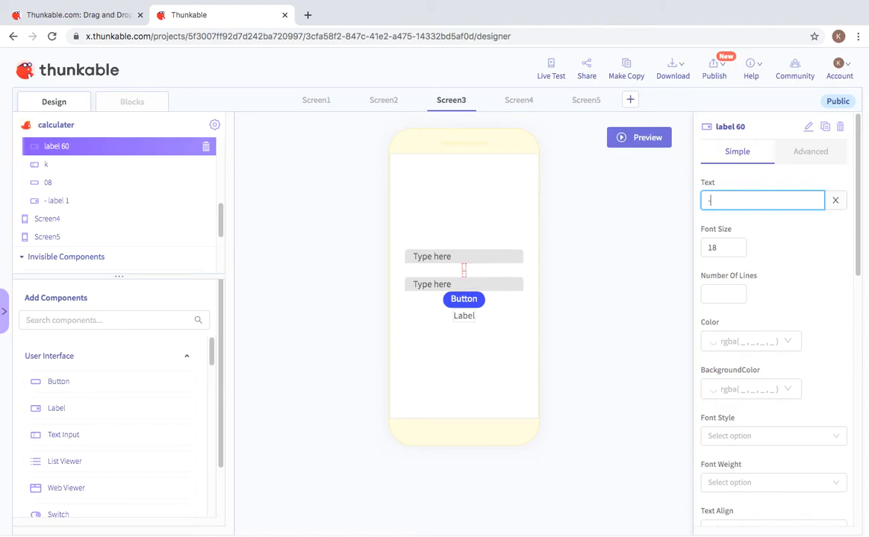
# Step: Clear the text of Screen3's bottom label, '- label 1', leaving it empty
pyautogui.click(470, 319)
pyautogui.click(721, 203)
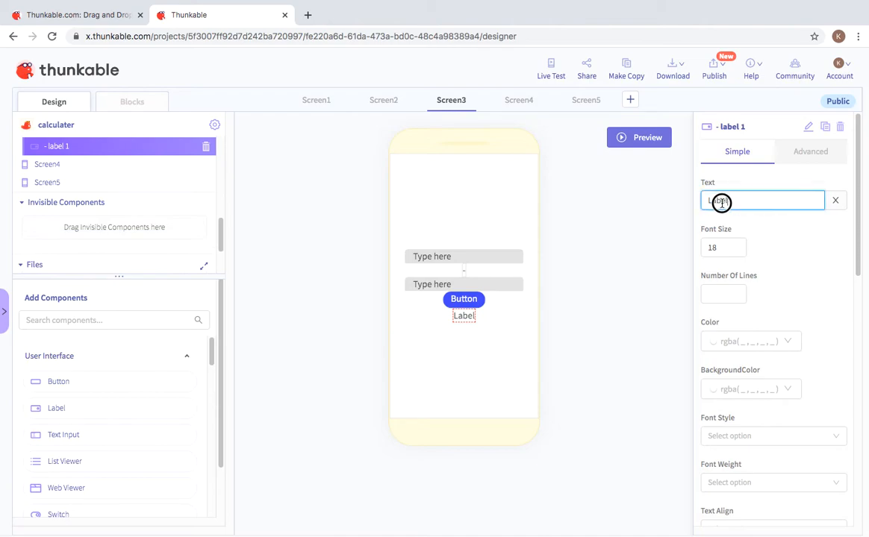
pyautogui.press('BackSpace')
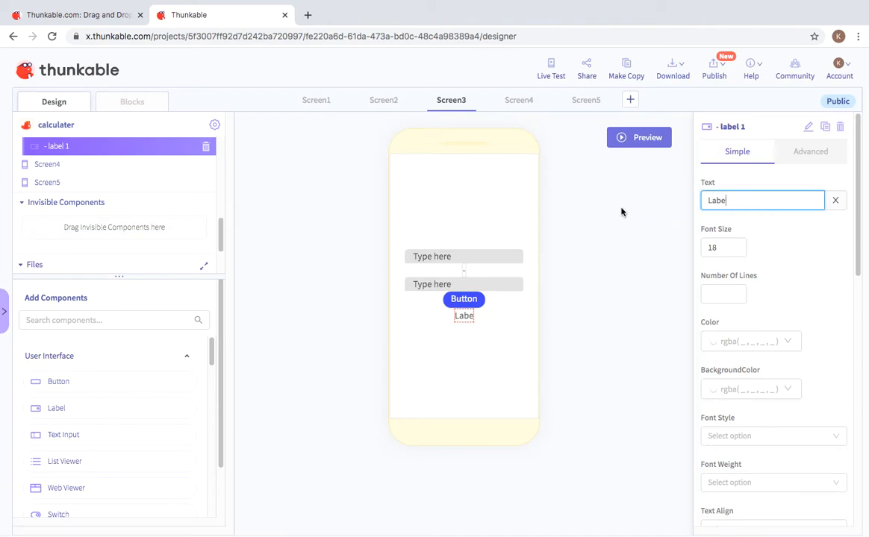
pyautogui.doubleClick(740, 200)
pyautogui.click(705, 205)
pyautogui.moveTo(705, 203); pyautogui.dragTo(732, 195)
pyautogui.press('BackSpace')
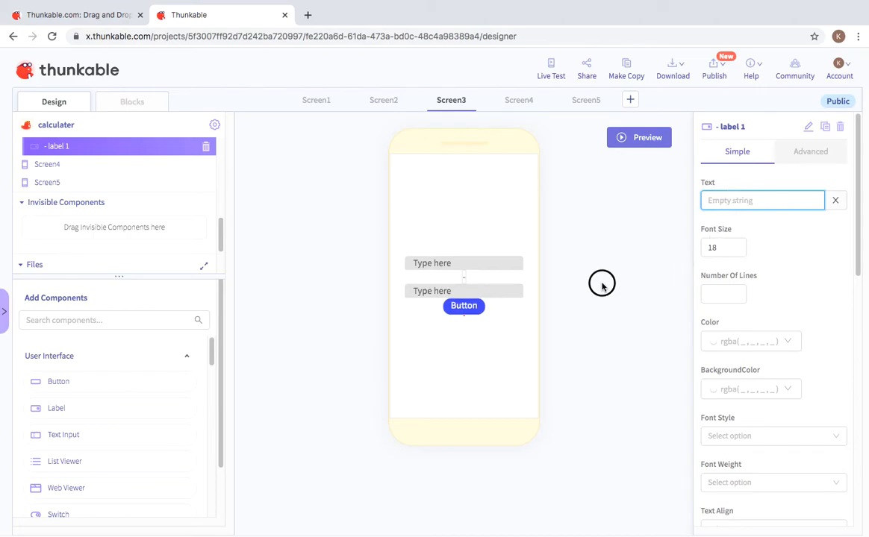
# Step: Put a 'set - label 1 Text' block inside the 08 Click handler
pyautogui.click(376, 103)
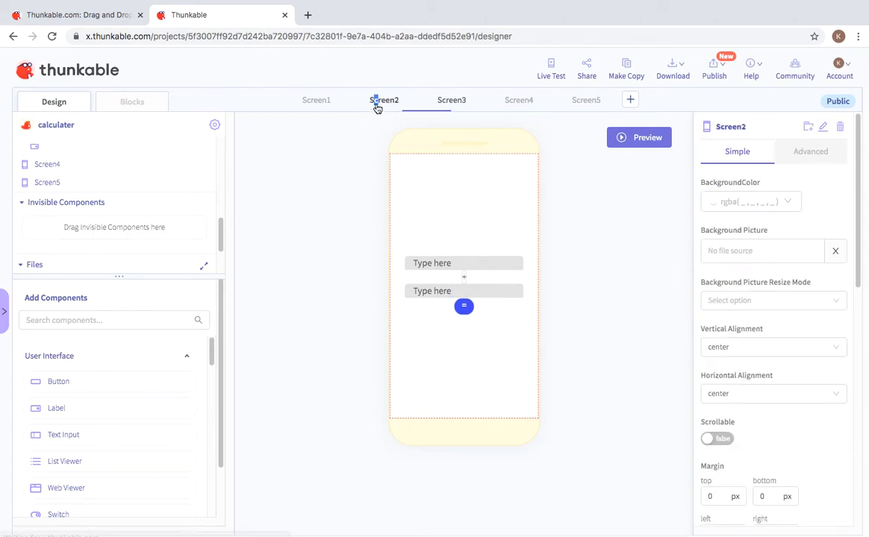
pyautogui.click(447, 102)
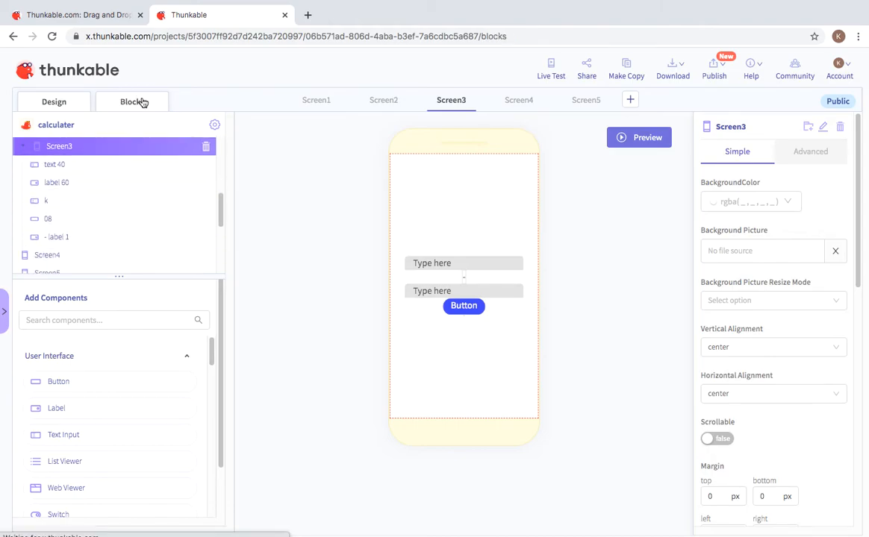
pyautogui.click(142, 103)
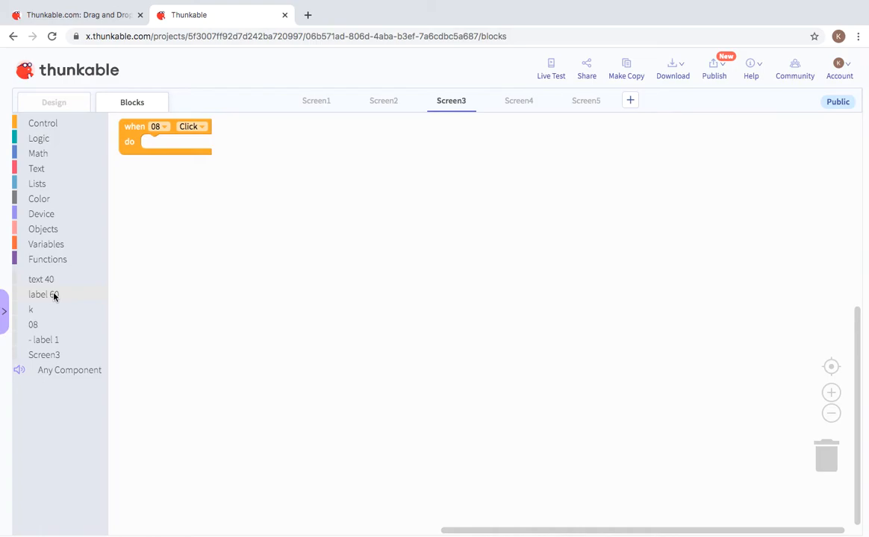
pyautogui.click(55, 340)
pyautogui.click(136, 184)
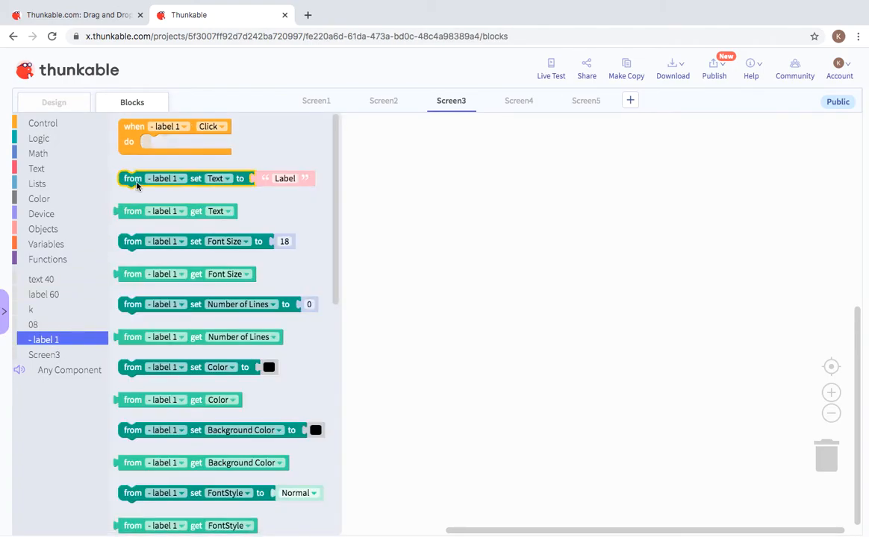
pyautogui.moveTo(131, 184); pyautogui.dragTo(288, 145)
# Step: Attach a Math block and switch its operator to subtraction, giving 1 - 1
pyautogui.click(74, 151)
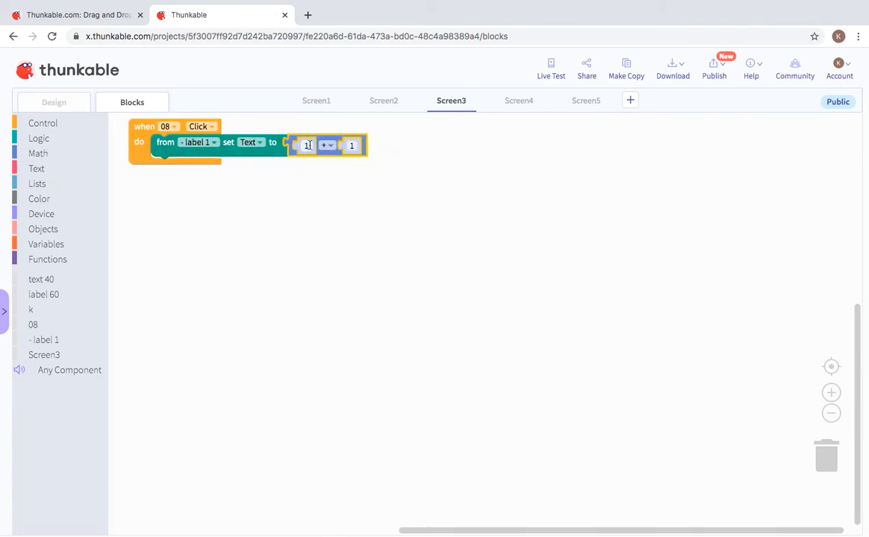
pyautogui.click(329, 147)
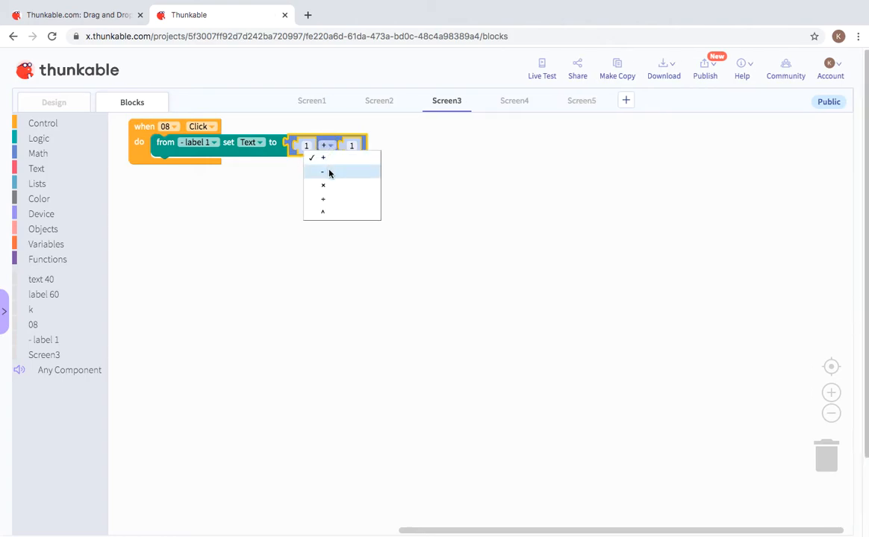
pyautogui.click(331, 173)
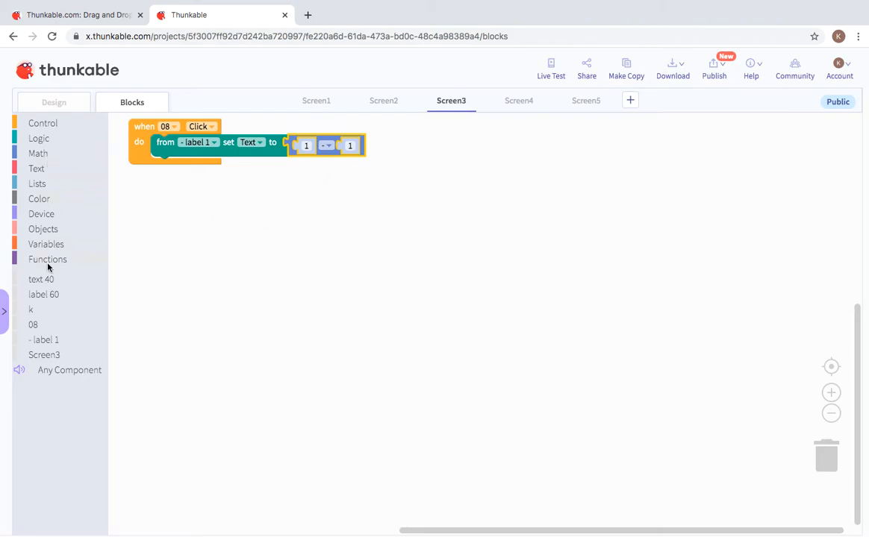
pyautogui.click(70, 279)
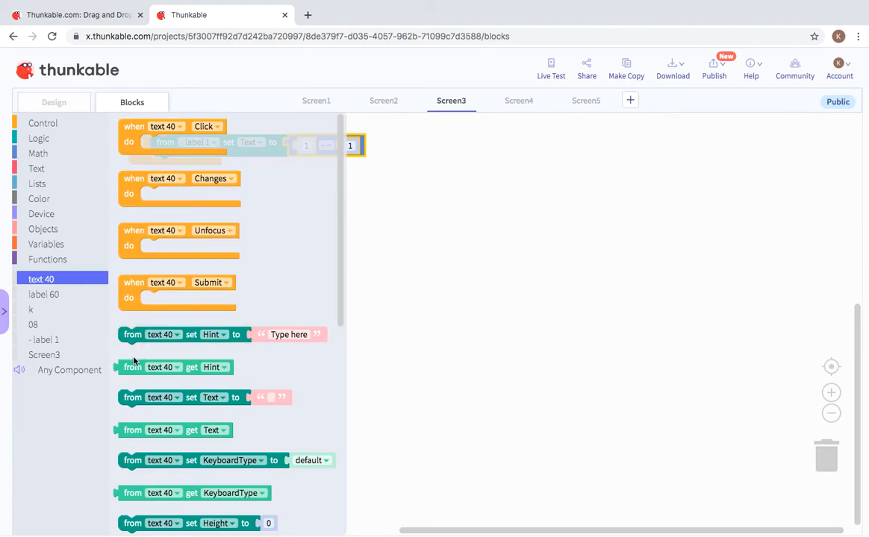
# Step: Use text 40's Text as the subtraction's first operand
pyautogui.moveTo(125, 367); pyautogui.dragTo(304, 142)
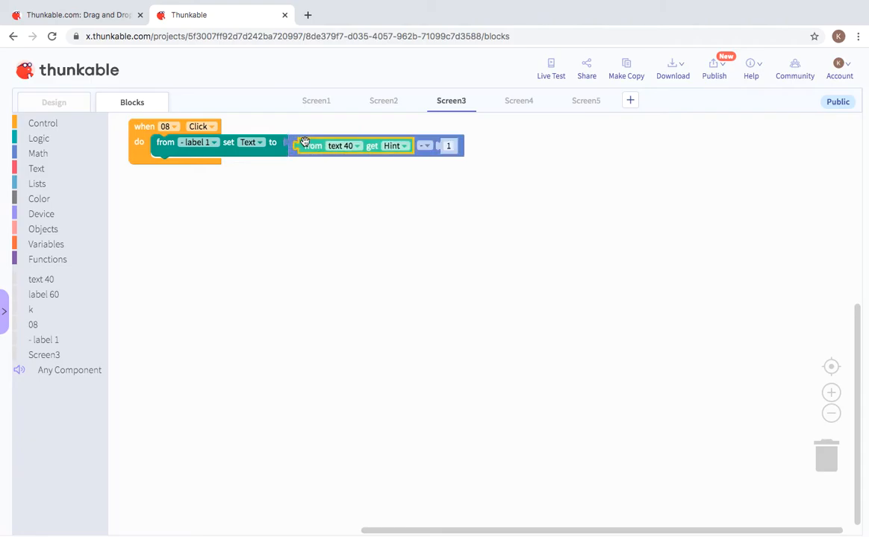
pyautogui.click(391, 146)
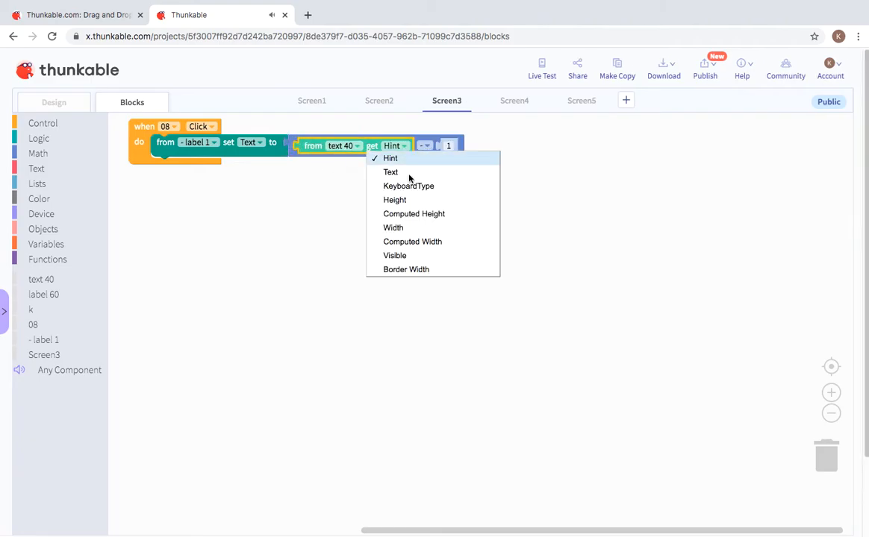
pyautogui.click(403, 173)
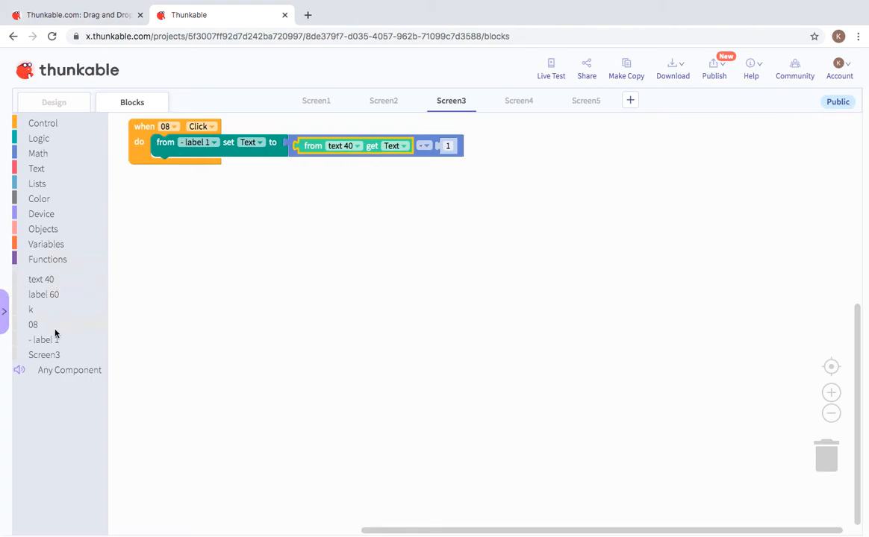
# Step: Use k's Text as the second operand, then open the live preview
pyautogui.click(58, 309)
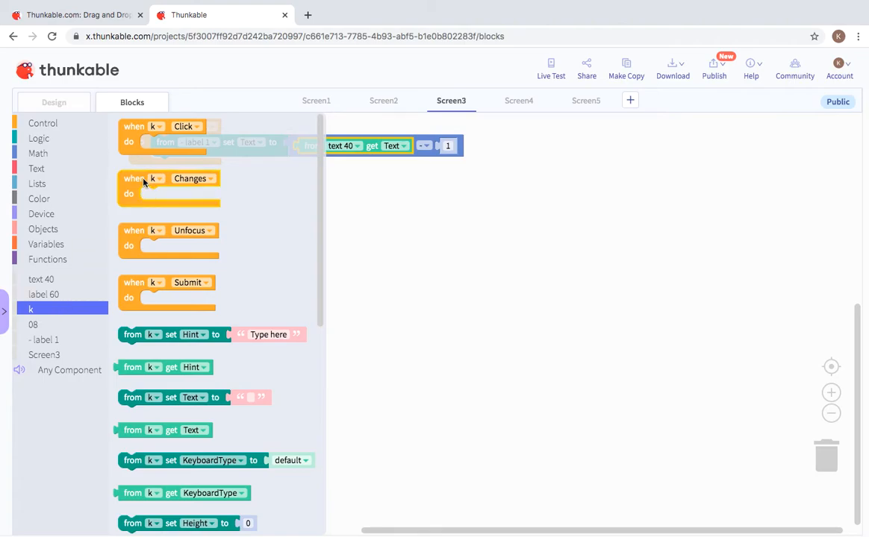
pyautogui.click(141, 370)
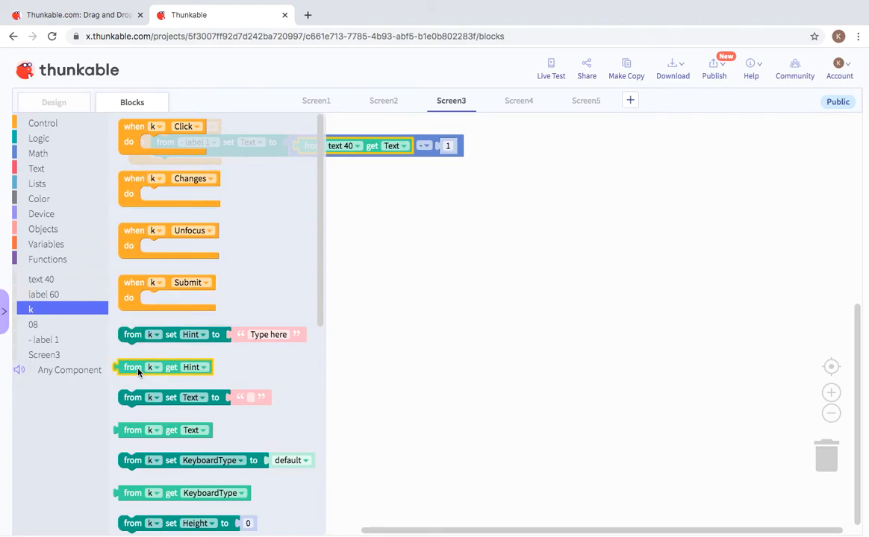
pyautogui.moveTo(138, 371); pyautogui.dragTo(456, 147)
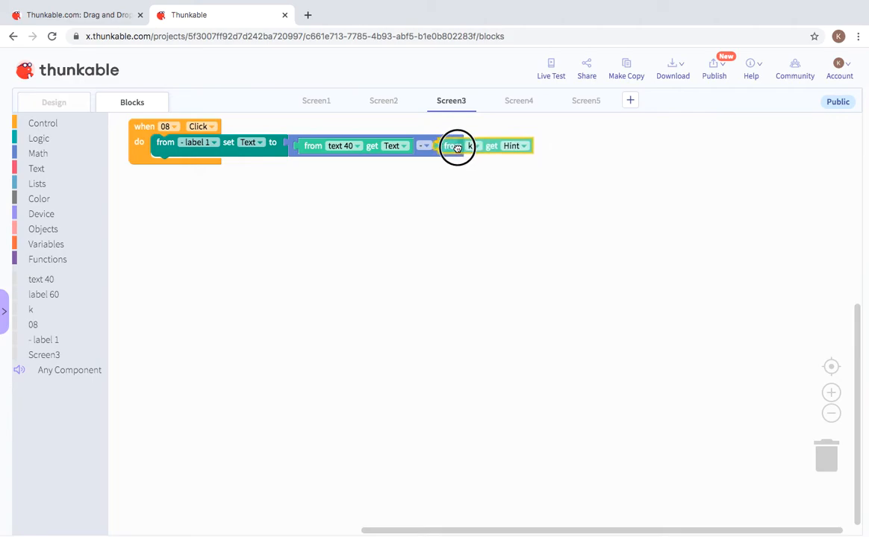
pyautogui.click(523, 146)
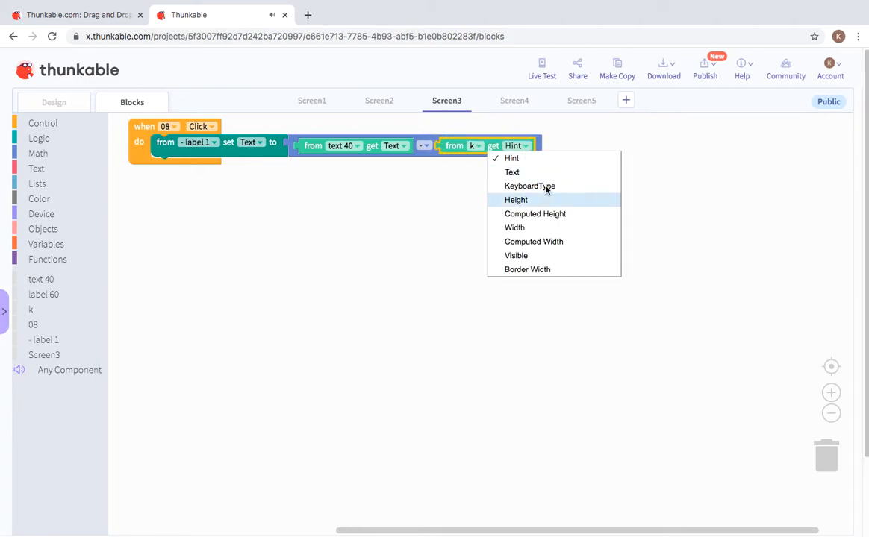
pyautogui.click(537, 173)
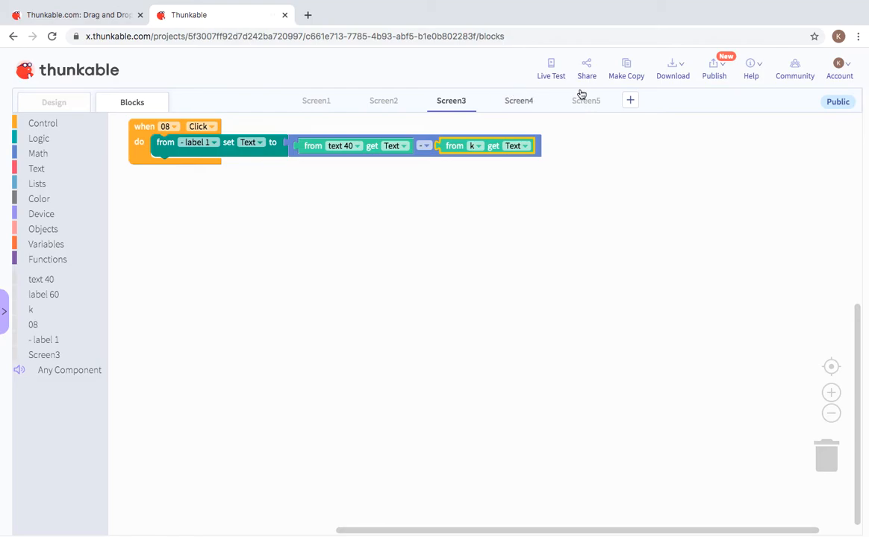
pyautogui.click(553, 75)
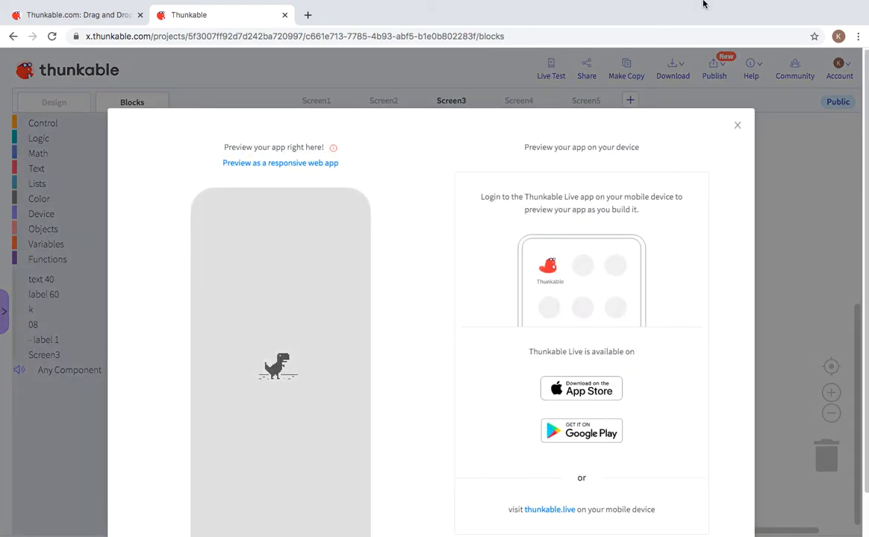
# Step: Check the Wi-Fi connection and reopen the live preview on Screen3
pyautogui.click(733, 7)
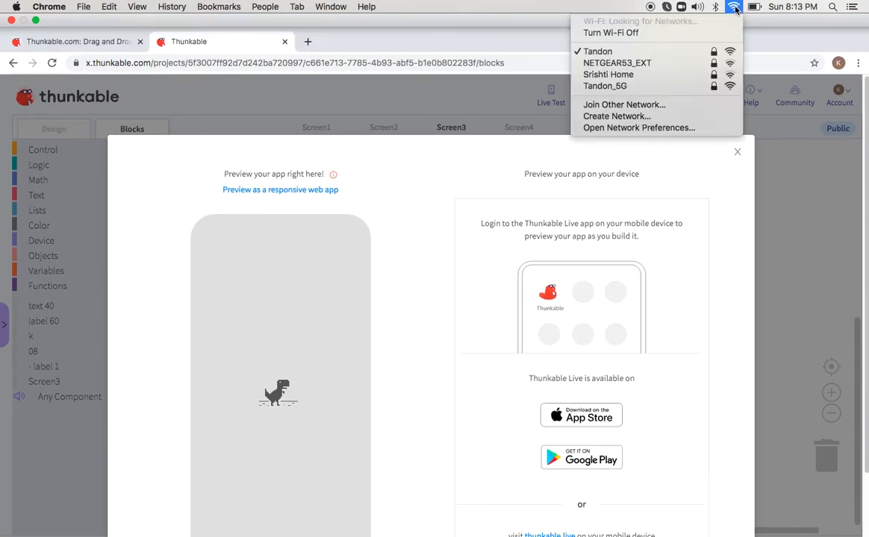
pyautogui.click(691, 50)
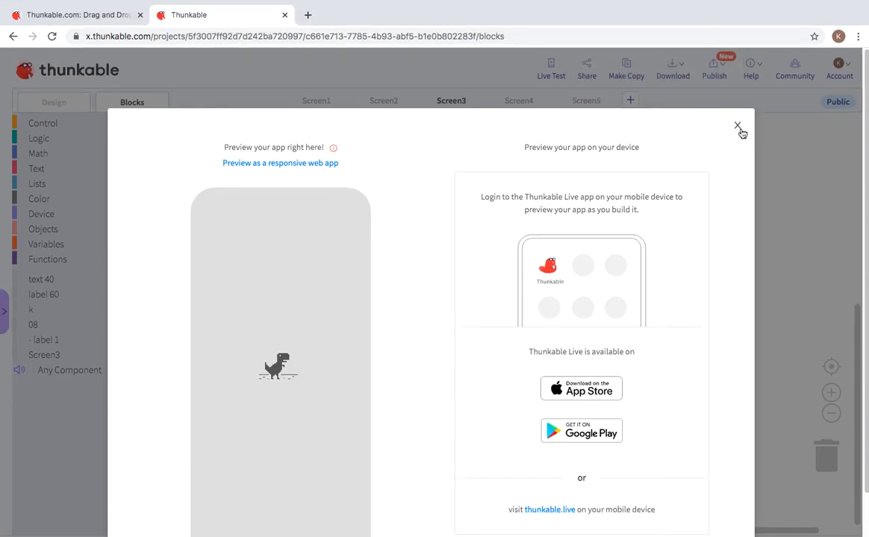
pyautogui.click(739, 126)
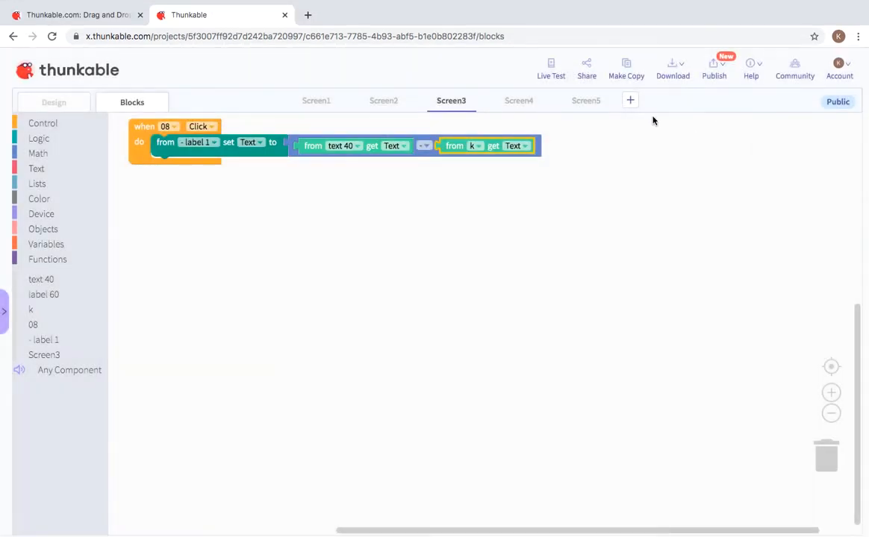
pyautogui.click(553, 73)
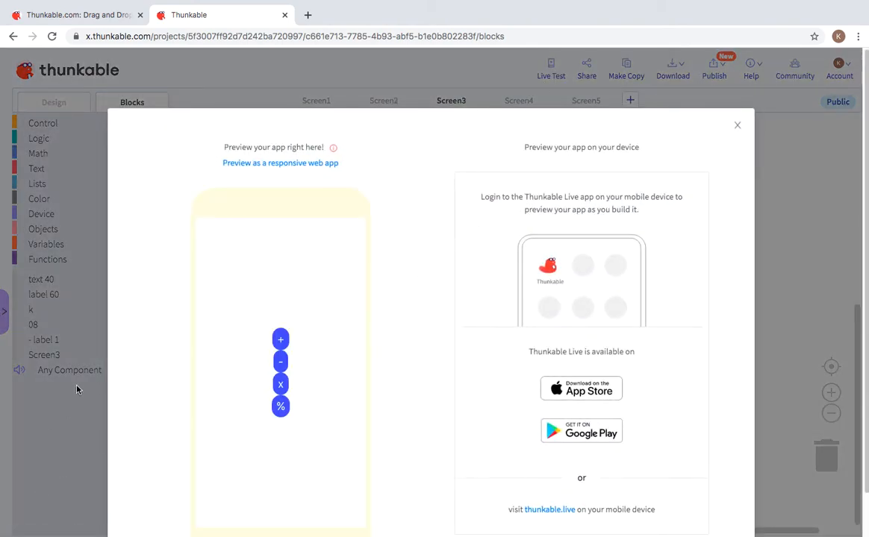
pyautogui.click(281, 338)
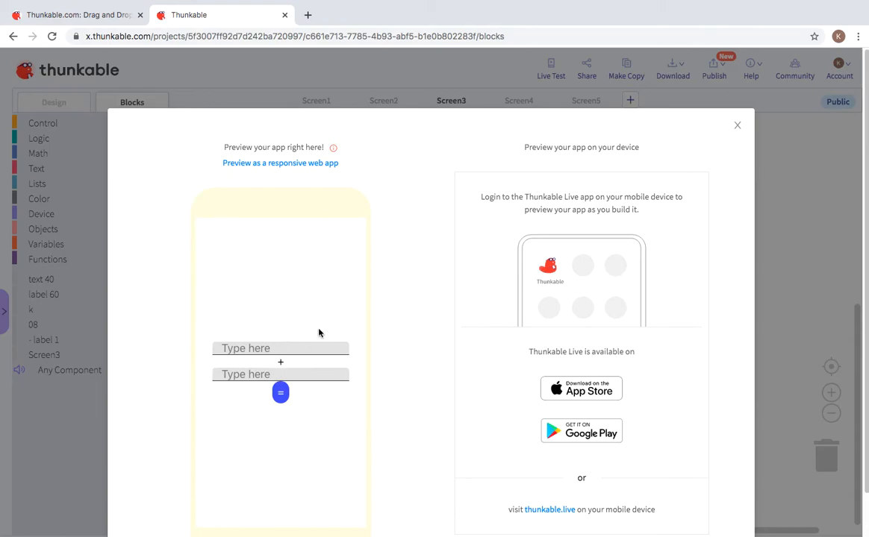
pyautogui.click(741, 127)
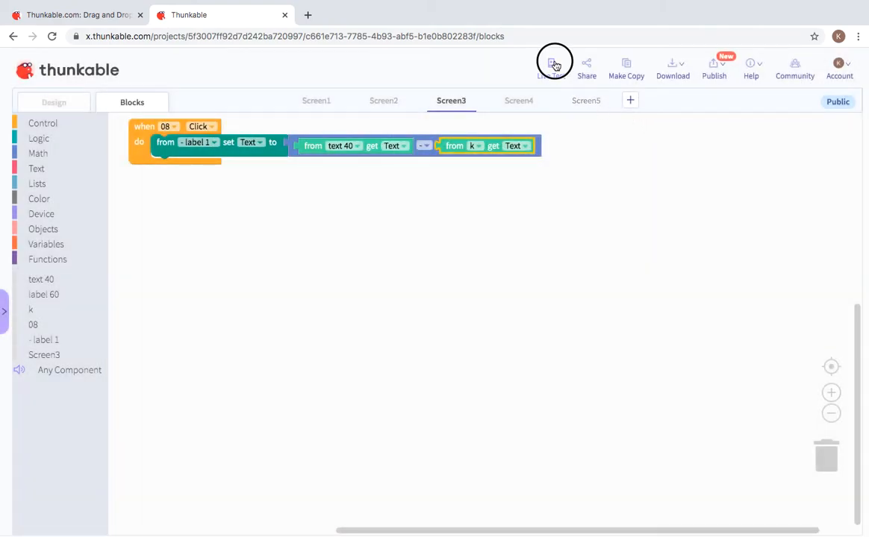
pyautogui.click(552, 65)
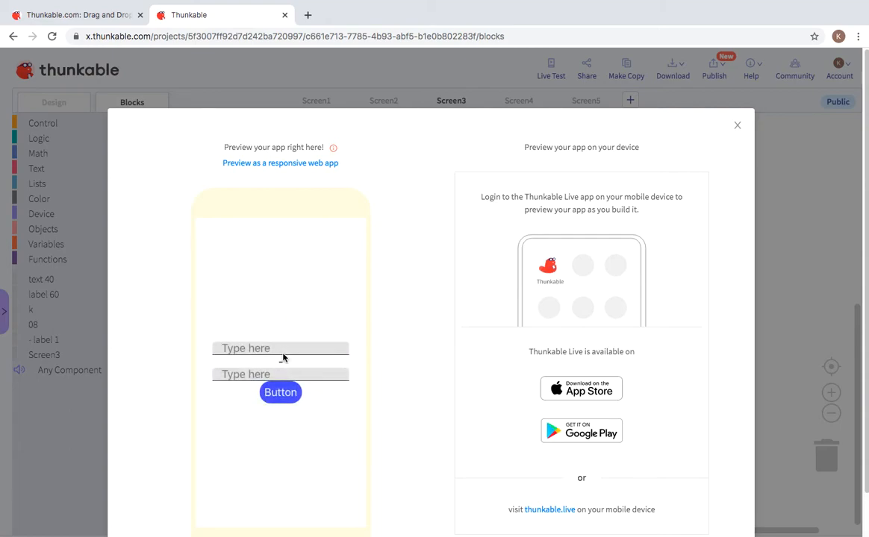
# Step: Enter 10 and 3 in the preview's fields, get the result 7, then close the preview
pyautogui.click(289, 347)
pyautogui.write('10')
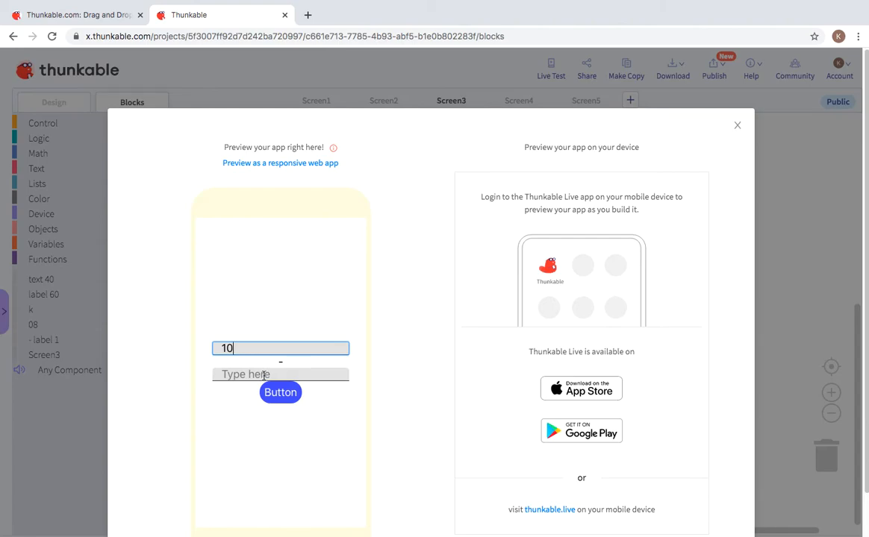
pyautogui.click(264, 374)
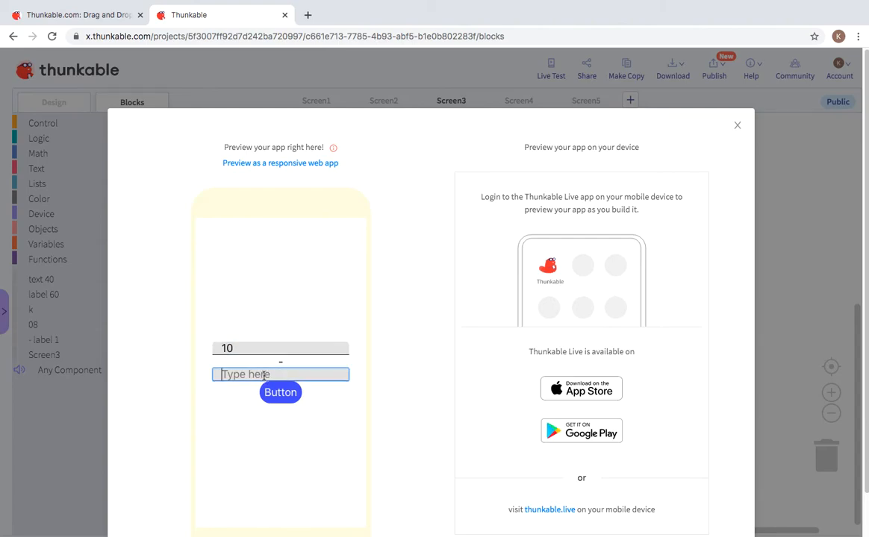
pyautogui.write('3')
pyautogui.click(289, 402)
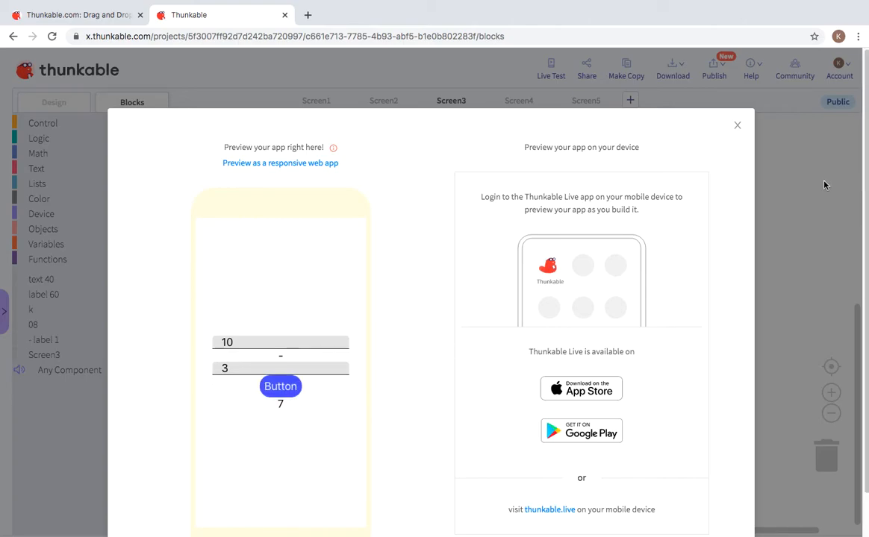
pyautogui.click(738, 125)
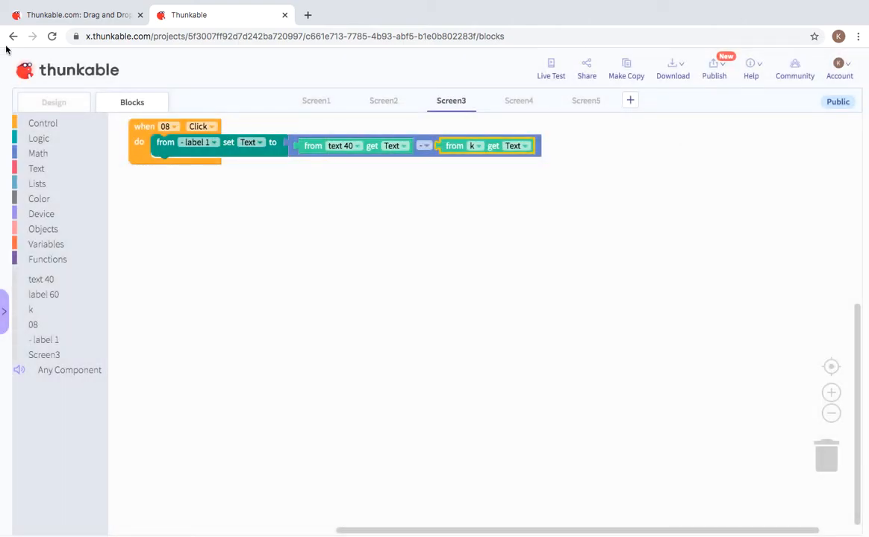
# Step: Change Screen3's 08 button text from 'Button' to '=' and return to Blocks
pyautogui.click(53, 100)
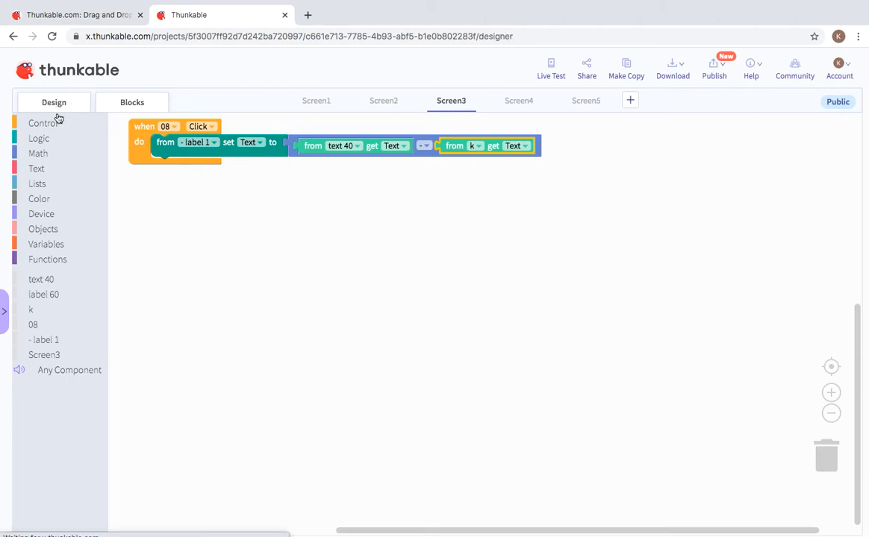
pyautogui.click(463, 306)
pyautogui.click(795, 202)
pyautogui.moveTo(794, 203); pyautogui.dragTo(680, 202)
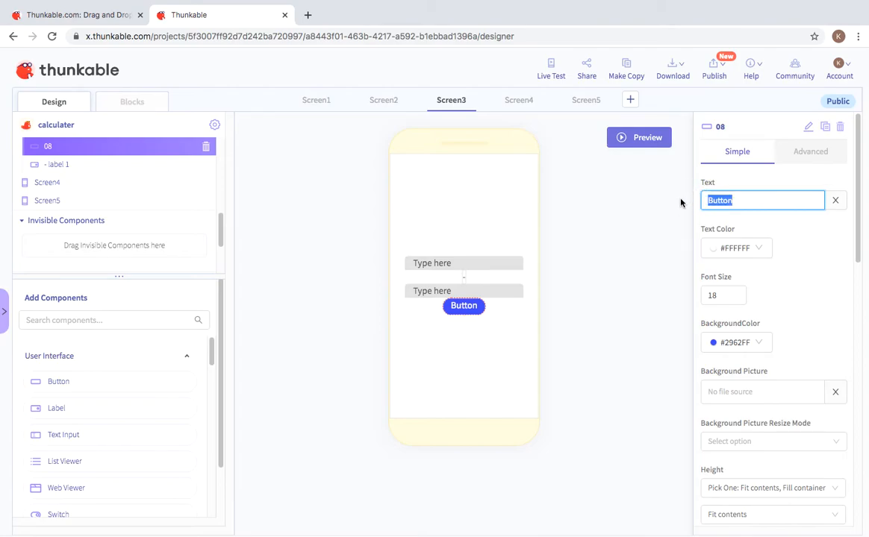
pyautogui.press('BackSpace')
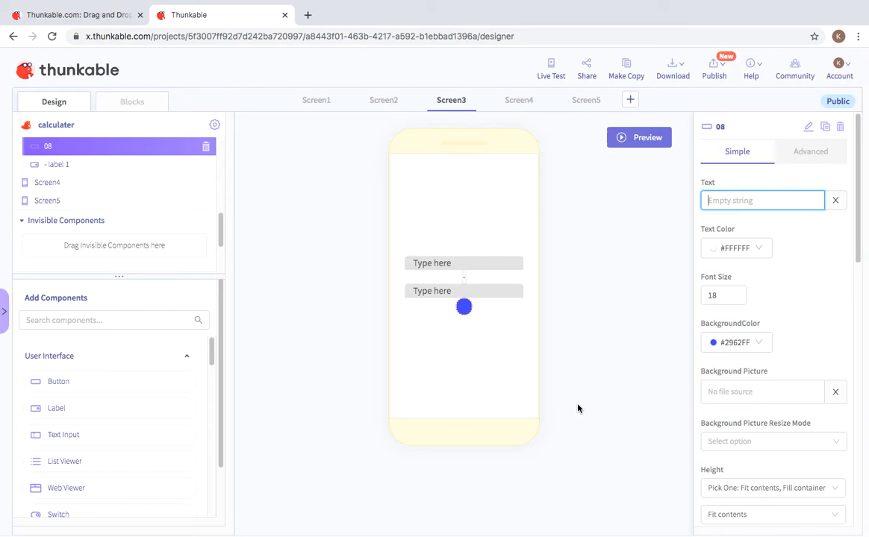
pyautogui.write('=')
pyautogui.click(614, 368)
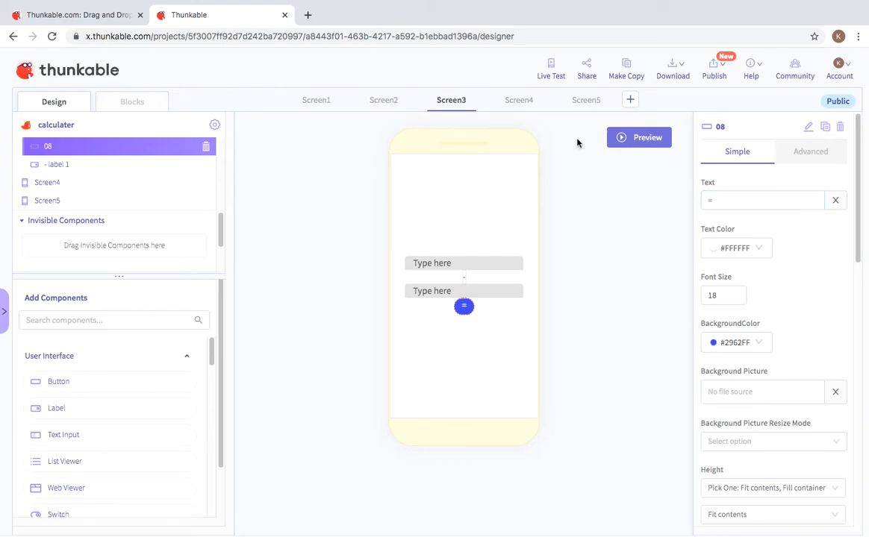
pyautogui.click(131, 100)
# Step: Switch to Screen4's designer and add a label with a button above it
pyautogui.click(522, 100)
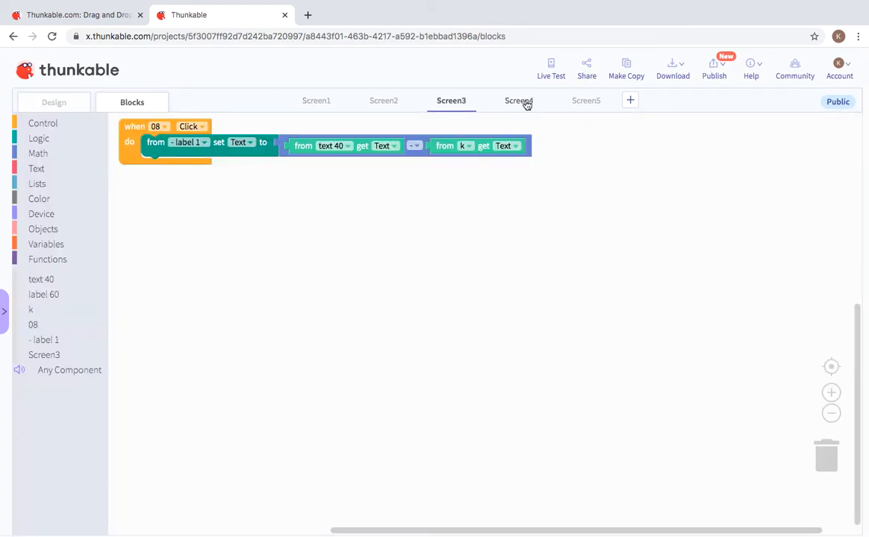
pyautogui.click(541, 130)
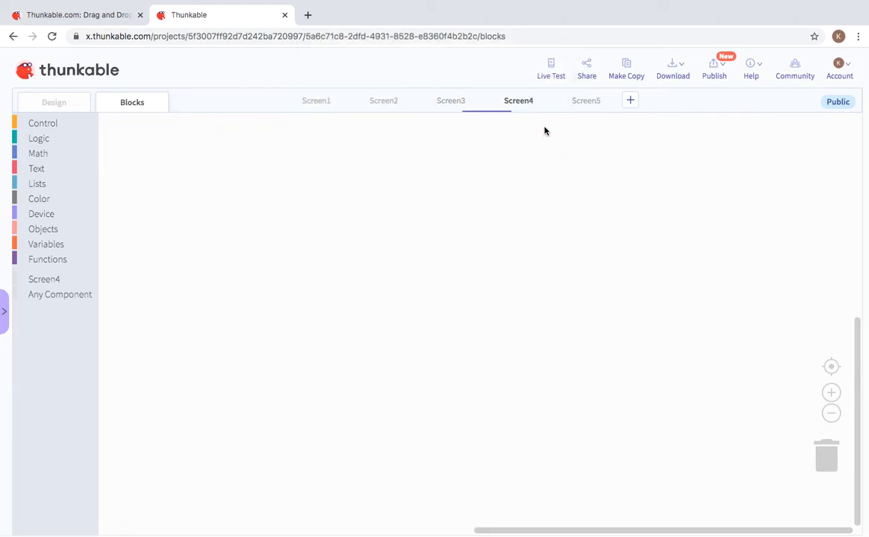
pyautogui.click(71, 99)
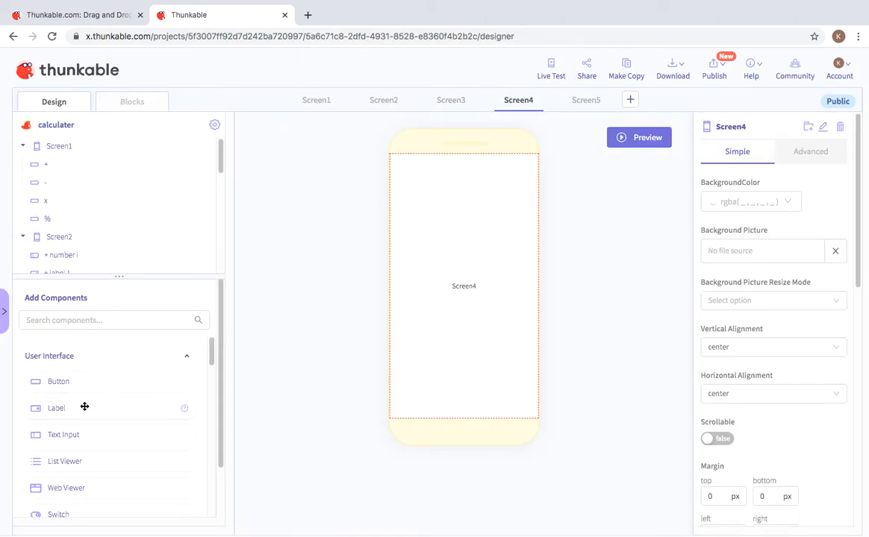
pyautogui.moveTo(80, 408); pyautogui.dragTo(97, 383)
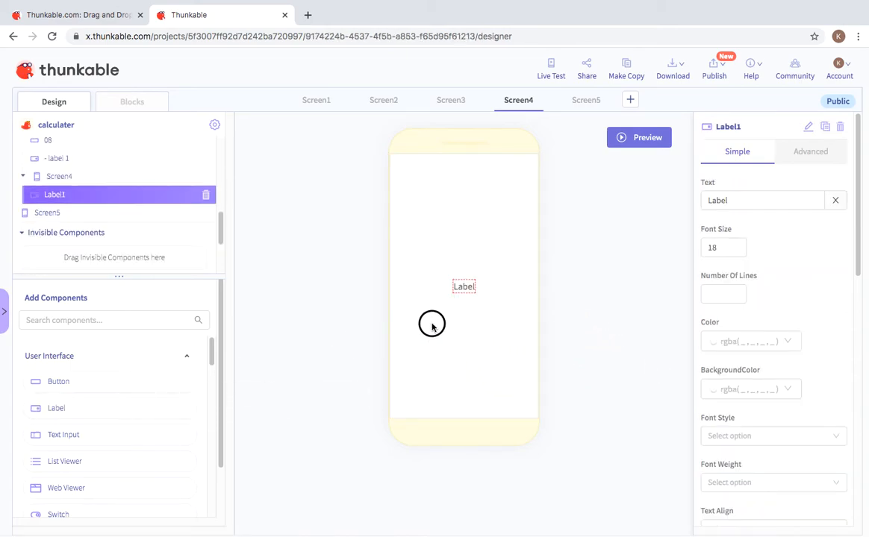
pyautogui.moveTo(32, 382); pyautogui.dragTo(440, 270)
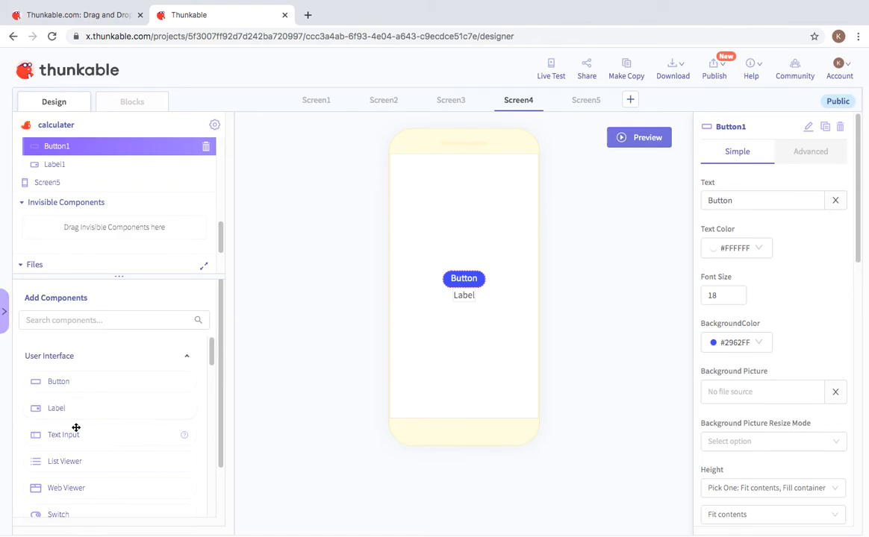
# Step: Add two text inputs and a second label to Screen4, stacked above the button
pyautogui.moveTo(63, 433); pyautogui.dragTo(412, 258)
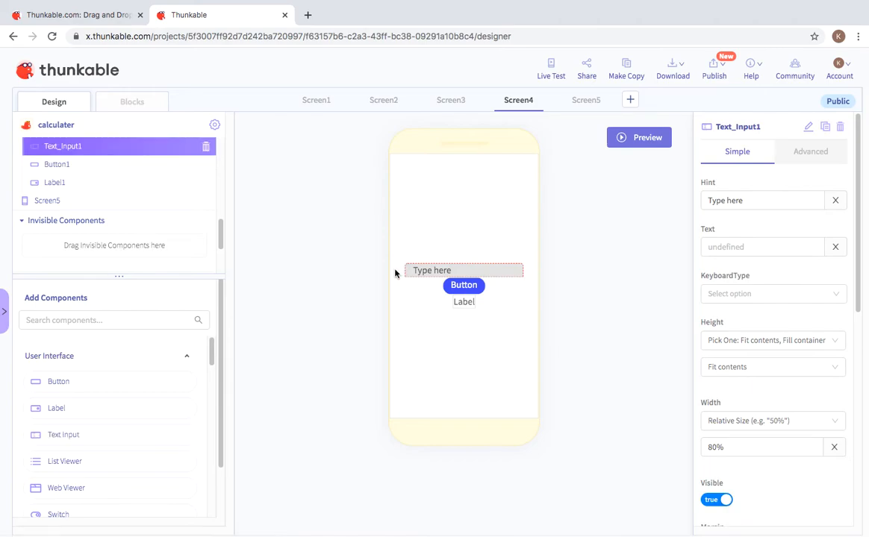
pyautogui.moveTo(74, 409); pyautogui.dragTo(417, 267)
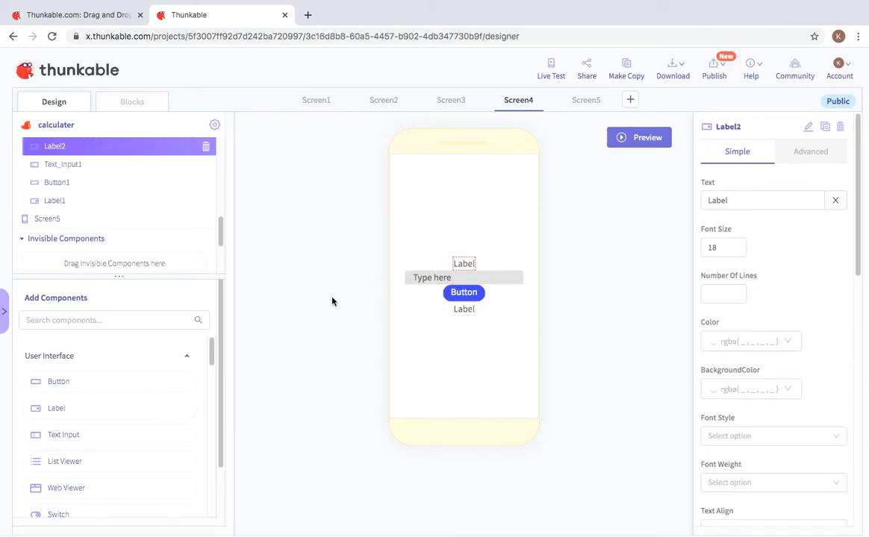
pyautogui.moveTo(46, 436); pyautogui.dragTo(421, 250)
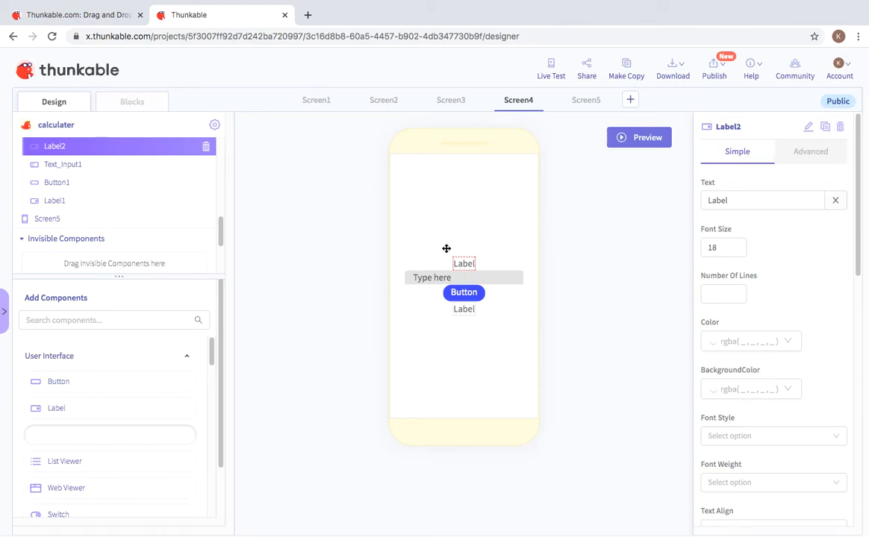
pyautogui.moveTo(472, 222); pyautogui.dragTo(470, 224)
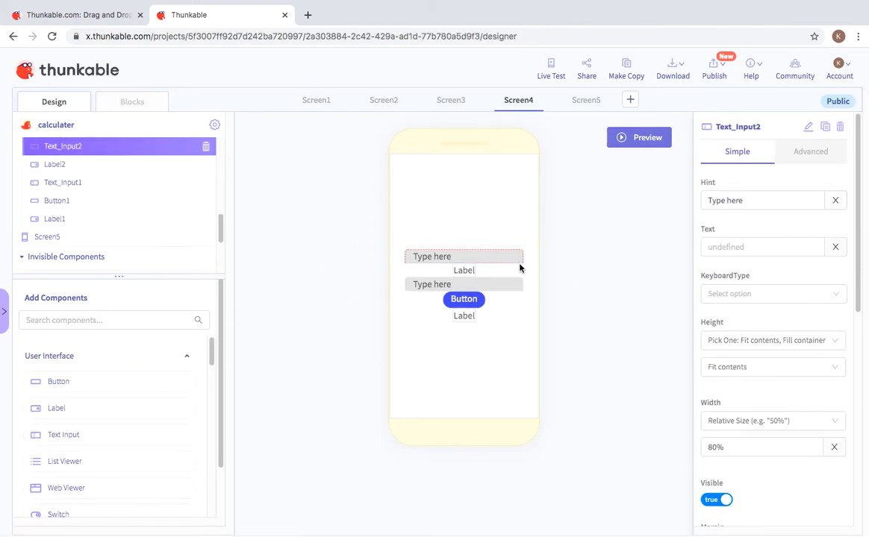
pyautogui.click(468, 270)
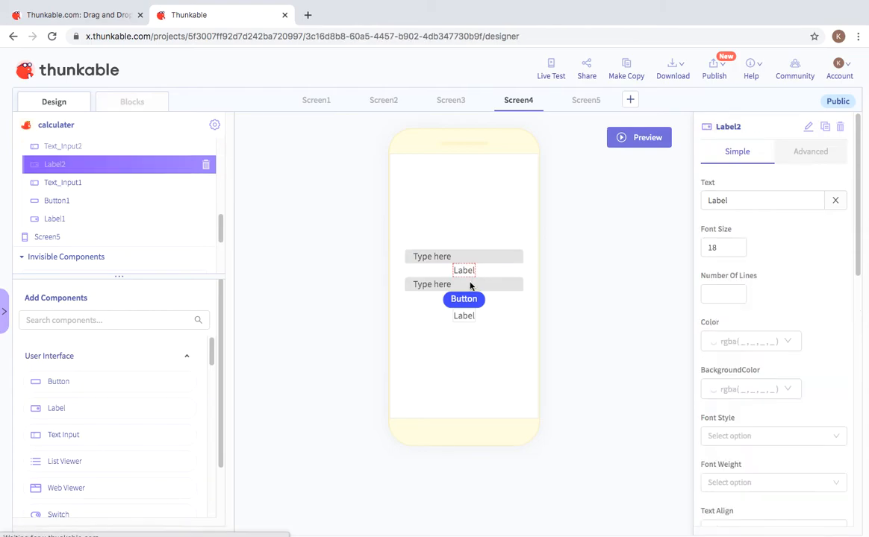
pyautogui.click(471, 283)
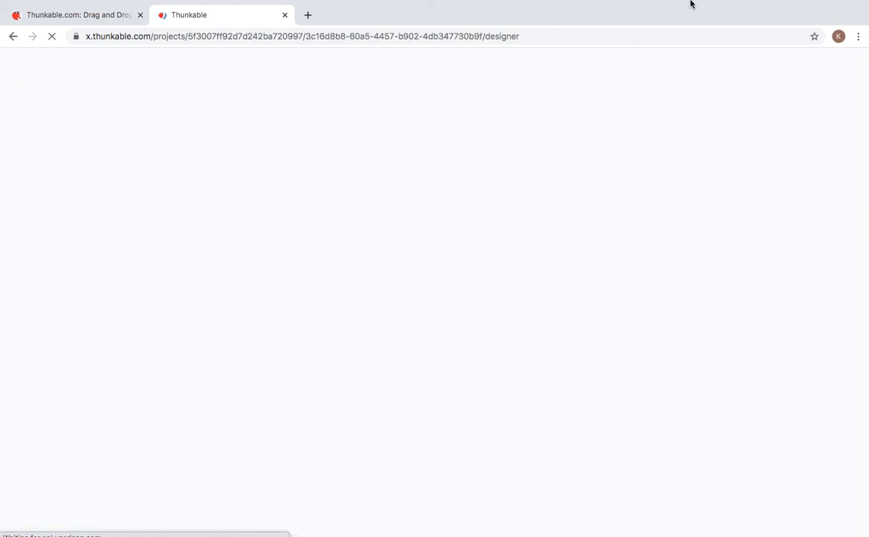
pyautogui.moveTo(700, 4)
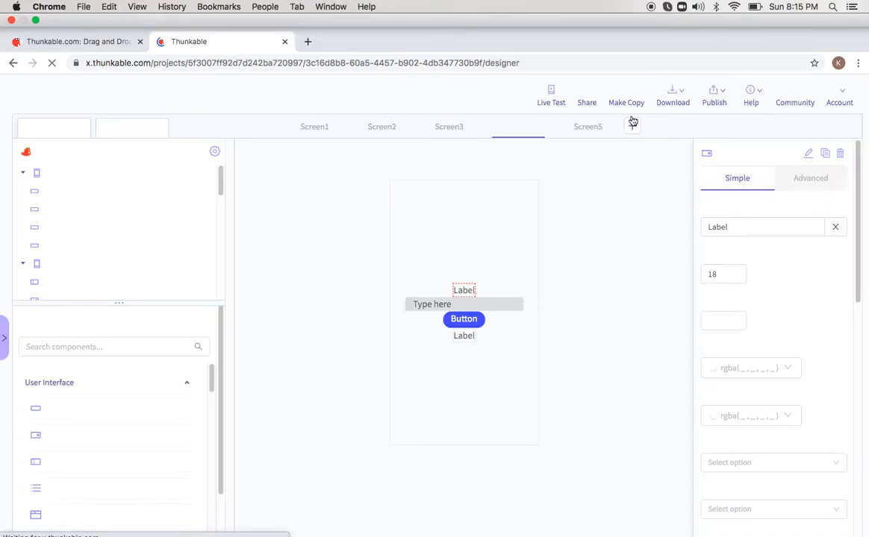
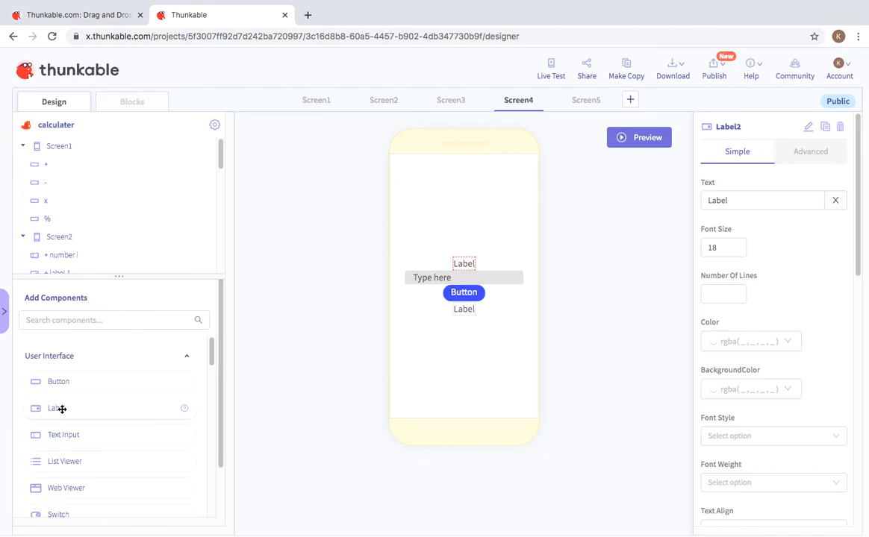
# Step: Add a second text input at the top of Screen4, above the x label
pyautogui.moveTo(59, 435); pyautogui.dragTo(425, 245)
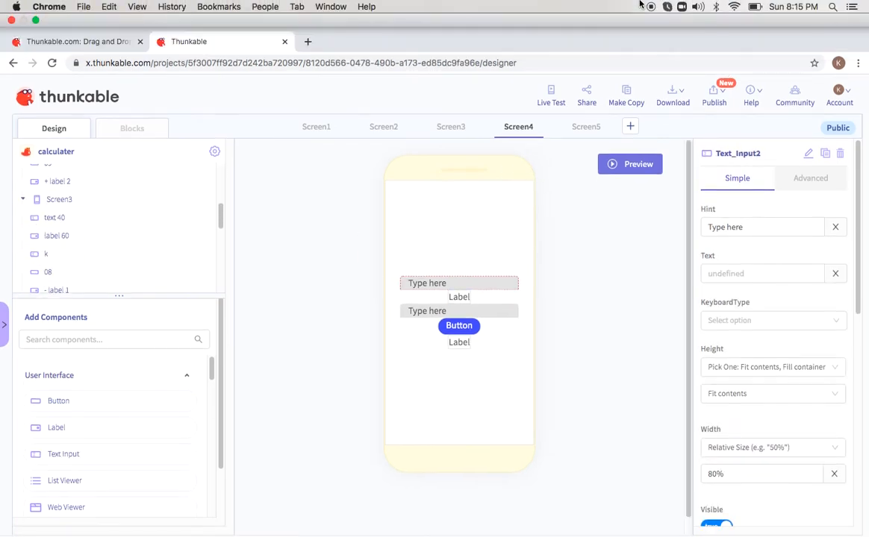
pyautogui.click(468, 269)
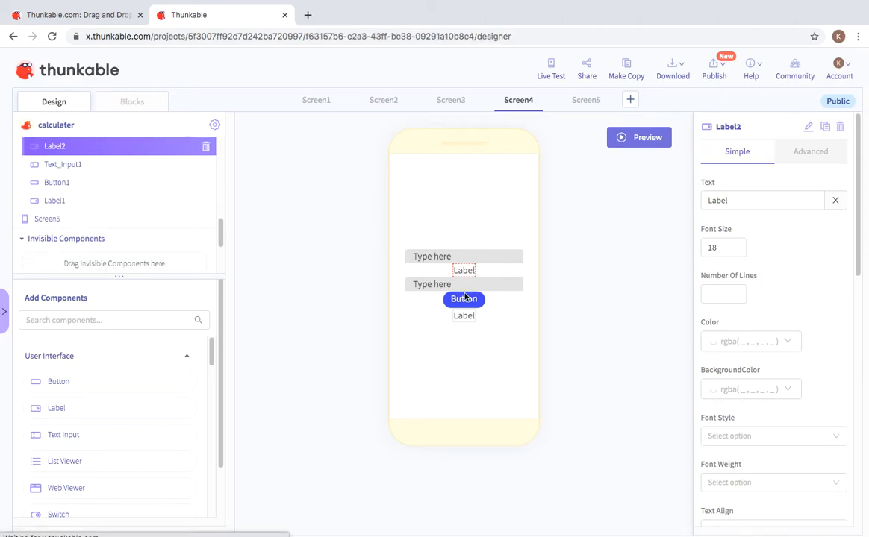
pyautogui.click(464, 287)
pyautogui.click(453, 314)
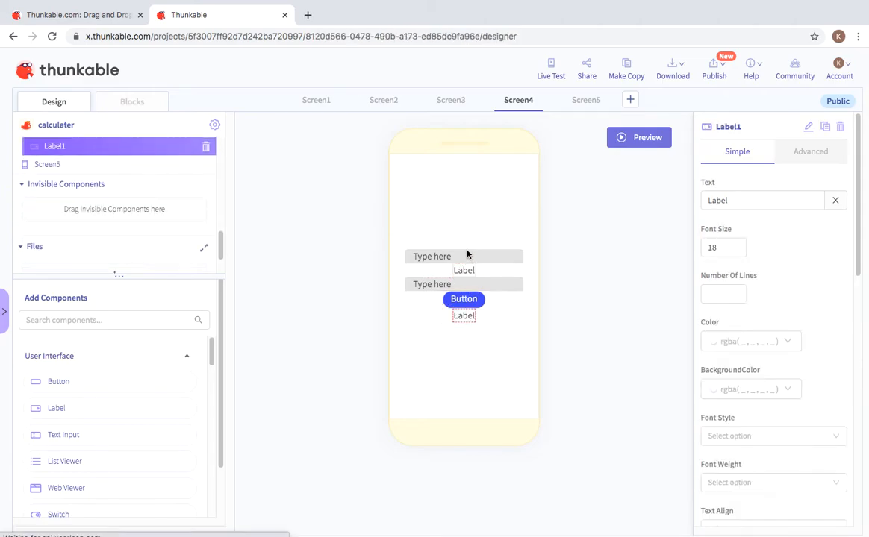
pyautogui.click(467, 255)
pyautogui.click(464, 271)
# Step: Change Label2's text to 'x' and Button1's text to '='
pyautogui.doubleClick(735, 201)
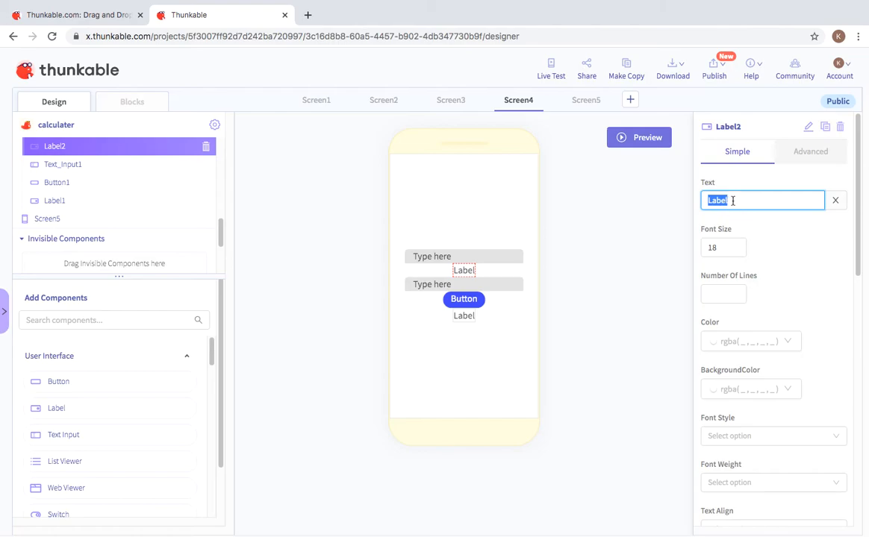
pyautogui.press('BackSpace')
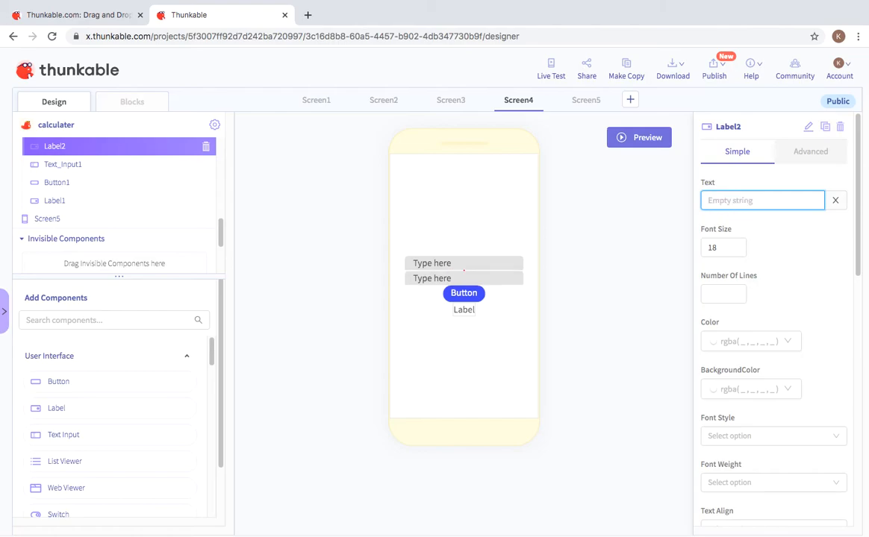
pyautogui.write('x')
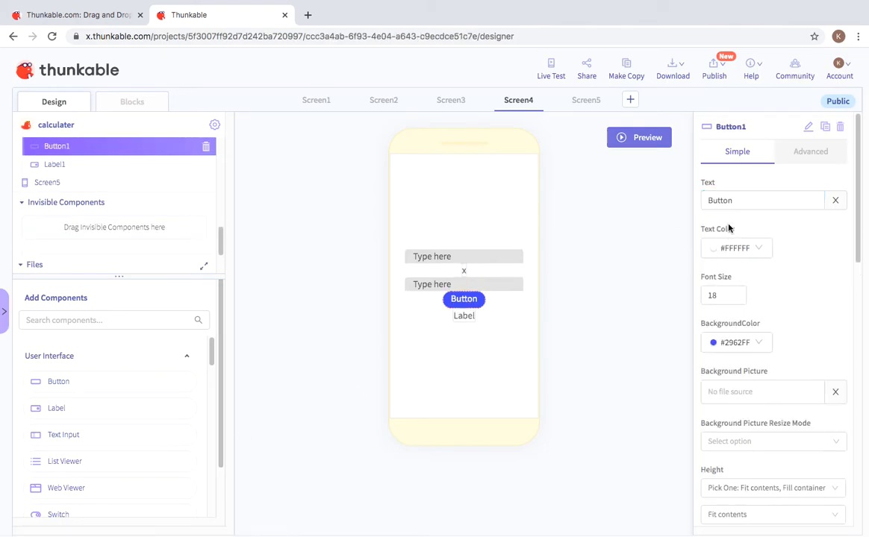
pyautogui.moveTo(742, 199); pyautogui.dragTo(681, 200)
pyautogui.press('BackSpace')
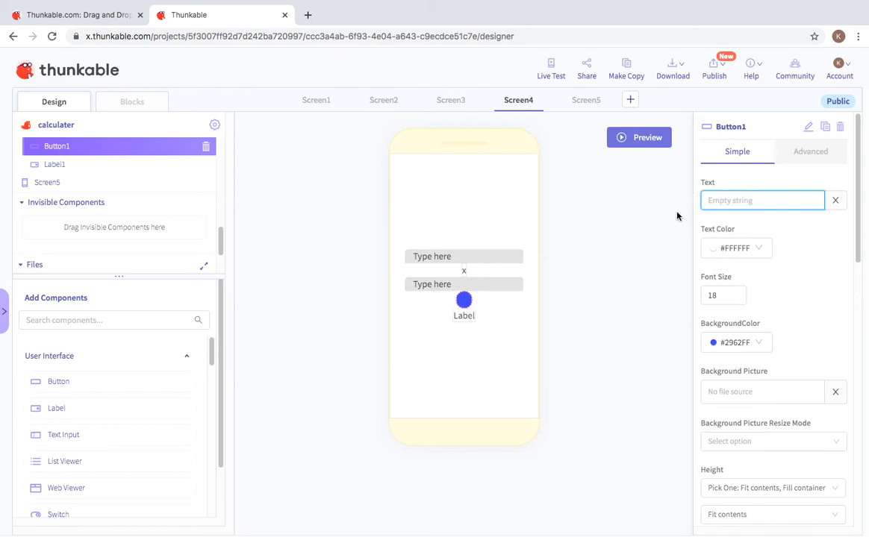
pyautogui.write('=')
# Step: Clear Label1's text so the result label starts empty, then go to Blocks
pyautogui.click(464, 315)
pyautogui.click(739, 203)
pyautogui.moveTo(740, 203); pyautogui.dragTo(673, 203)
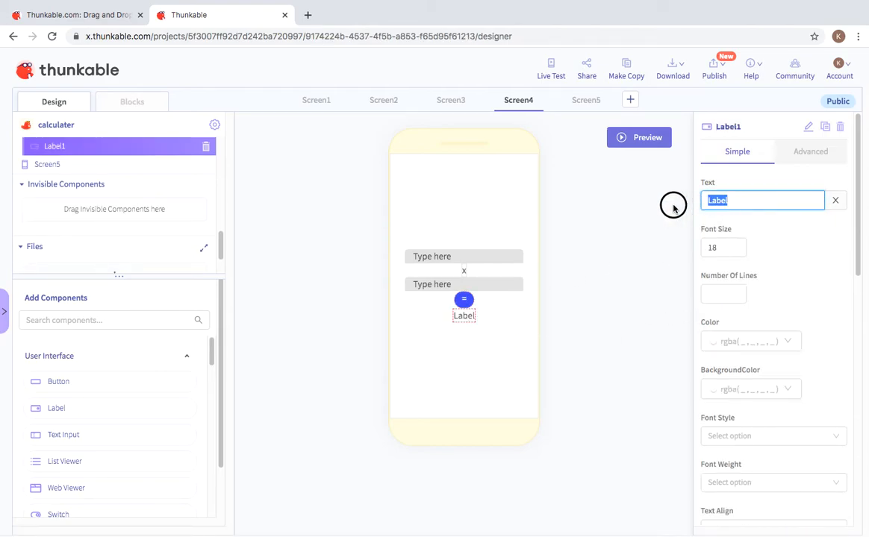
pyautogui.press('BackSpace')
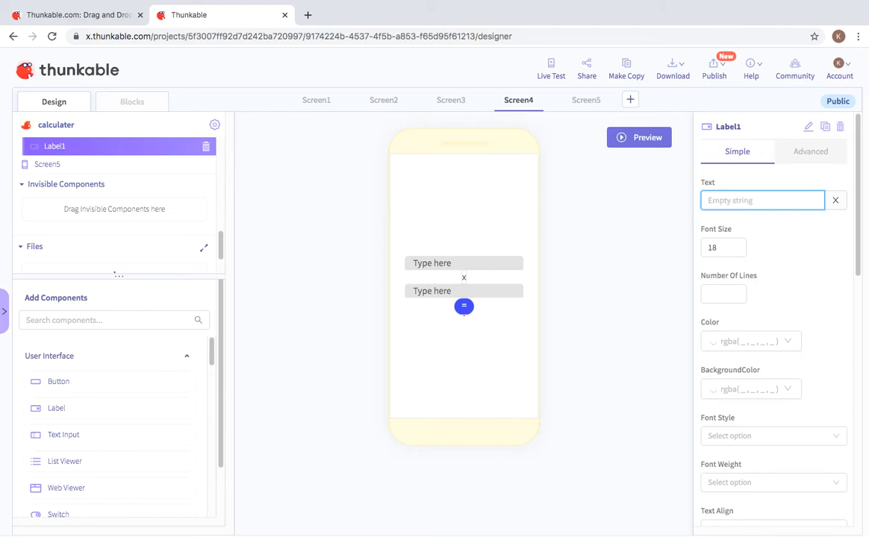
pyautogui.click(155, 102)
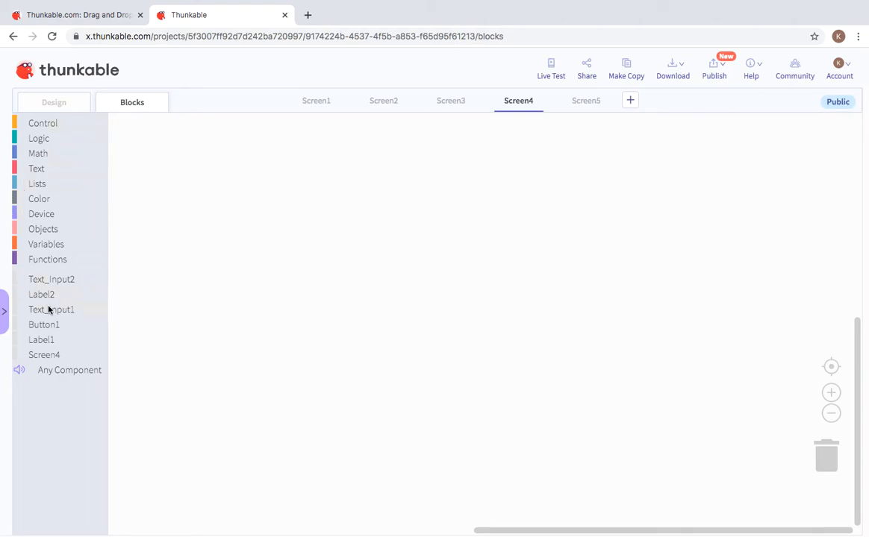
# Step: Build a Button1 click event that sets Label1's Text to an addition block
pyautogui.click(48, 325)
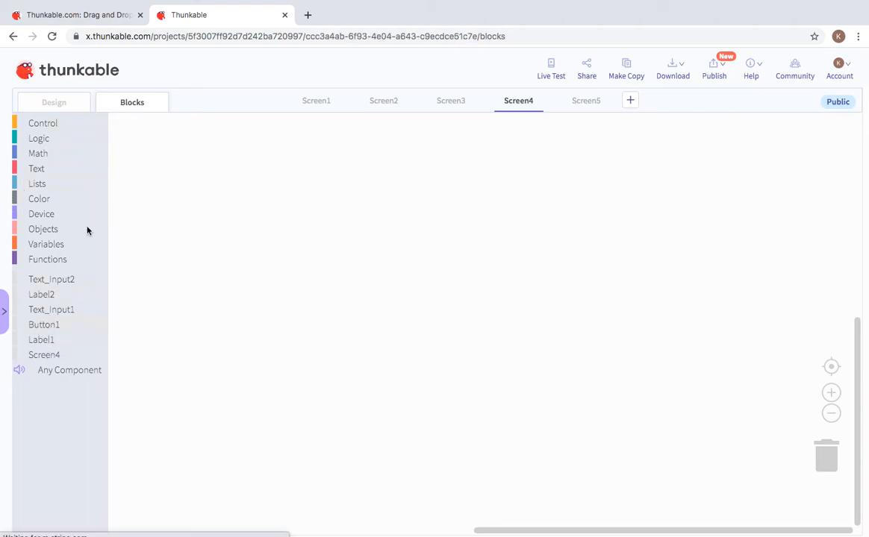
pyautogui.moveTo(125, 139); pyautogui.dragTo(152, 146)
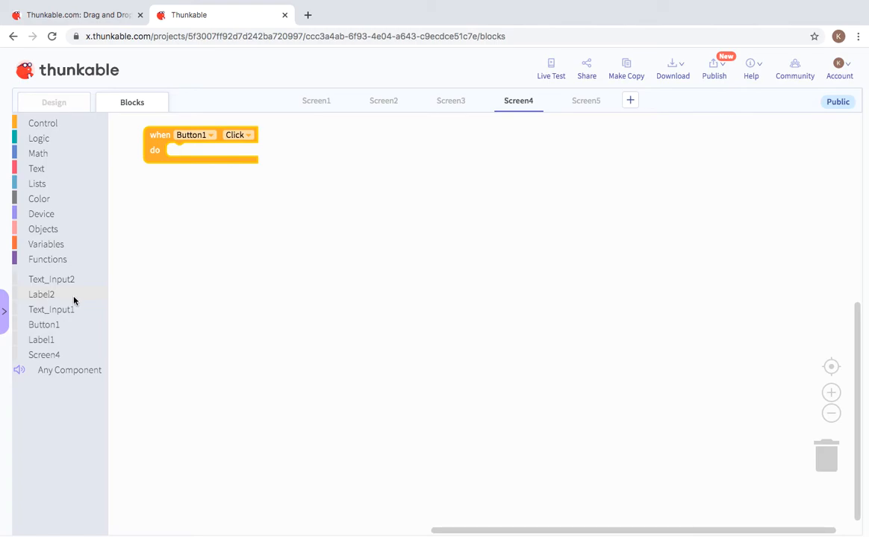
pyautogui.click(77, 343)
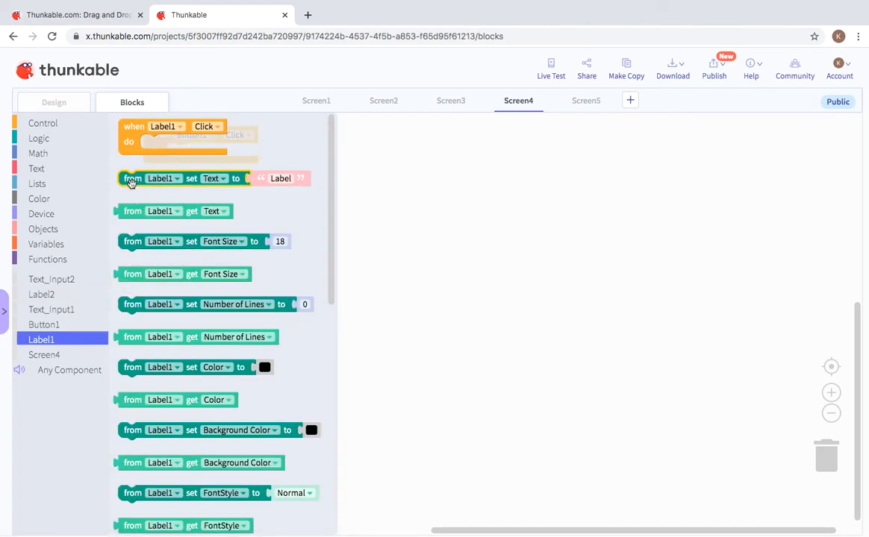
pyautogui.moveTo(131, 180); pyautogui.dragTo(178, 152)
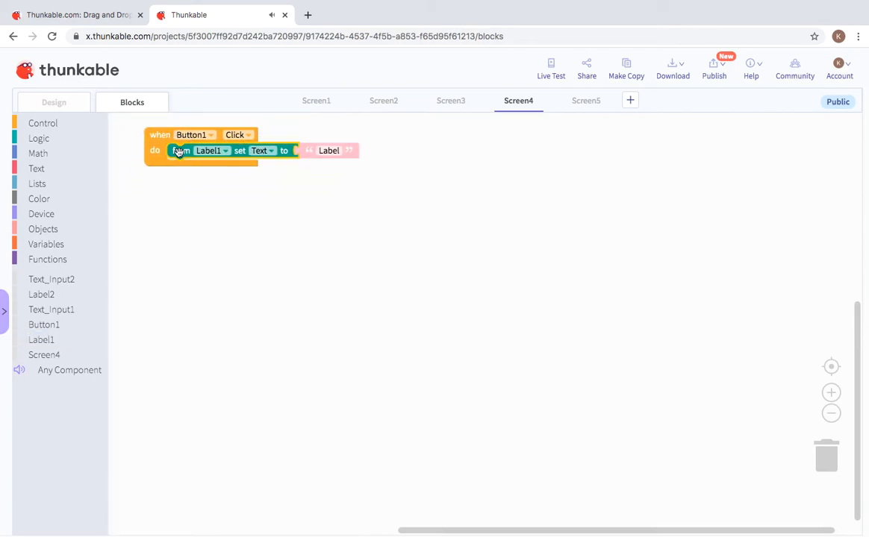
pyautogui.click(60, 153)
pyautogui.moveTo(124, 159); pyautogui.dragTo(301, 155)
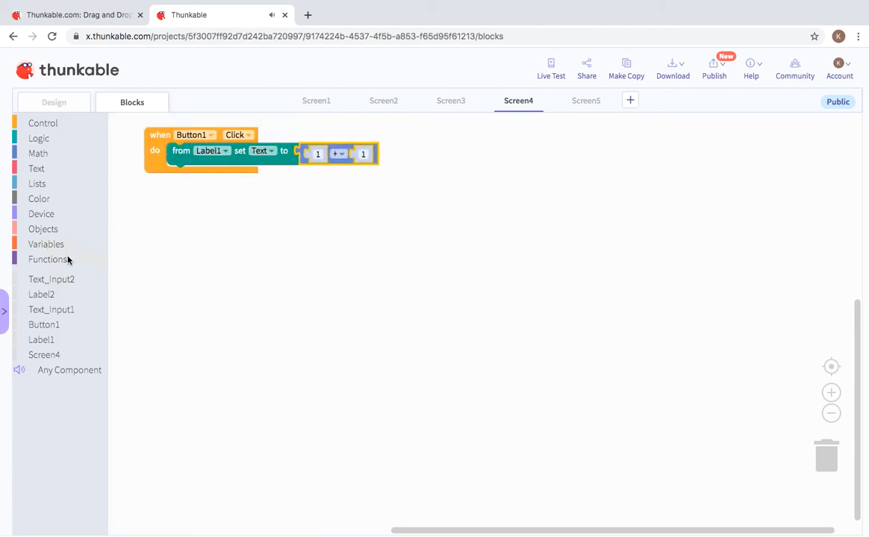
# Step: Fill the addition with Text_Input2's Text plus Text_Input1's Text and launch the live preview
pyautogui.click(66, 281)
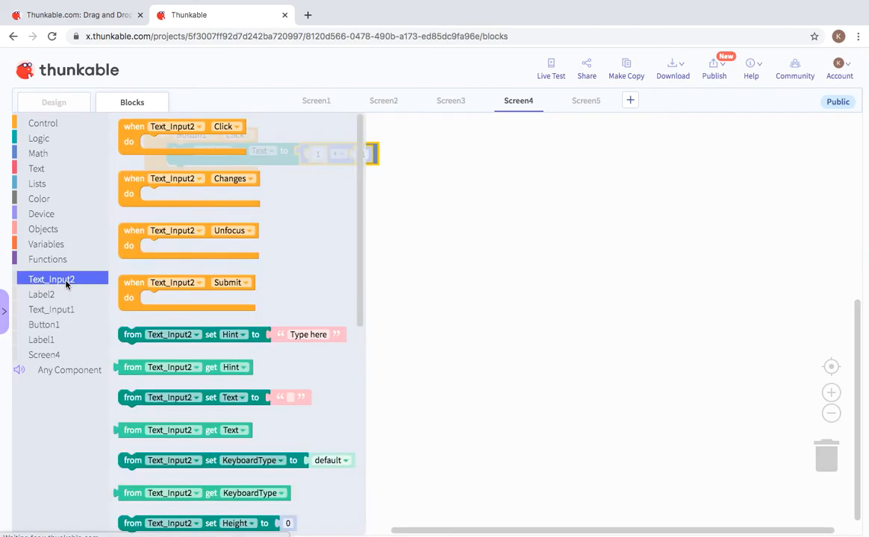
pyautogui.moveTo(146, 376); pyautogui.dragTo(332, 158)
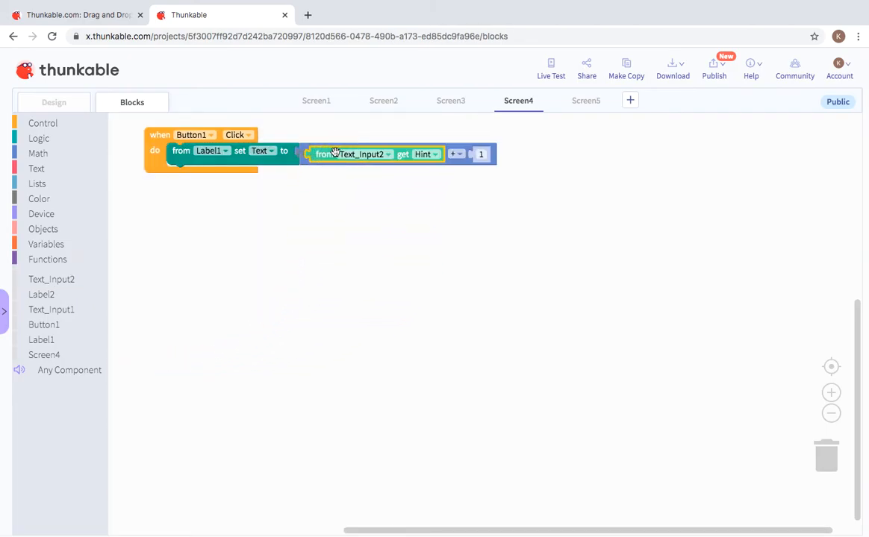
pyautogui.click(434, 154)
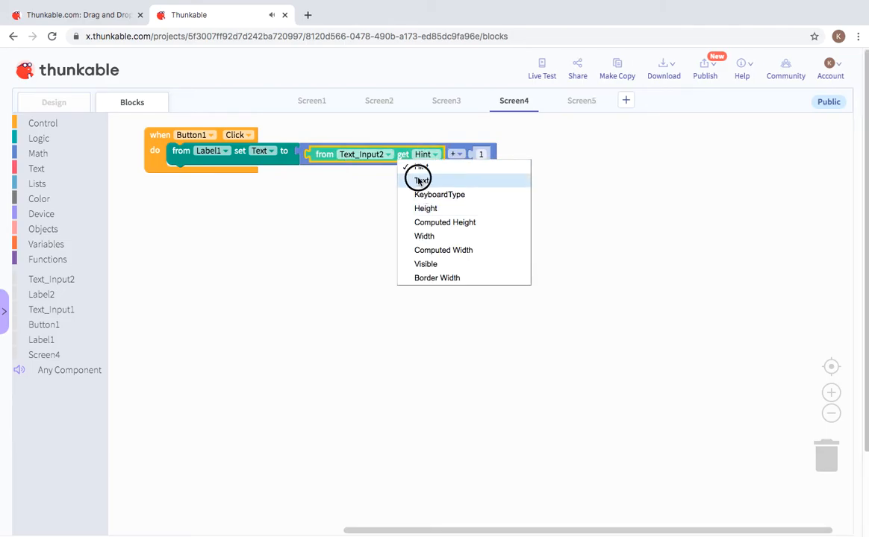
pyautogui.click(419, 180)
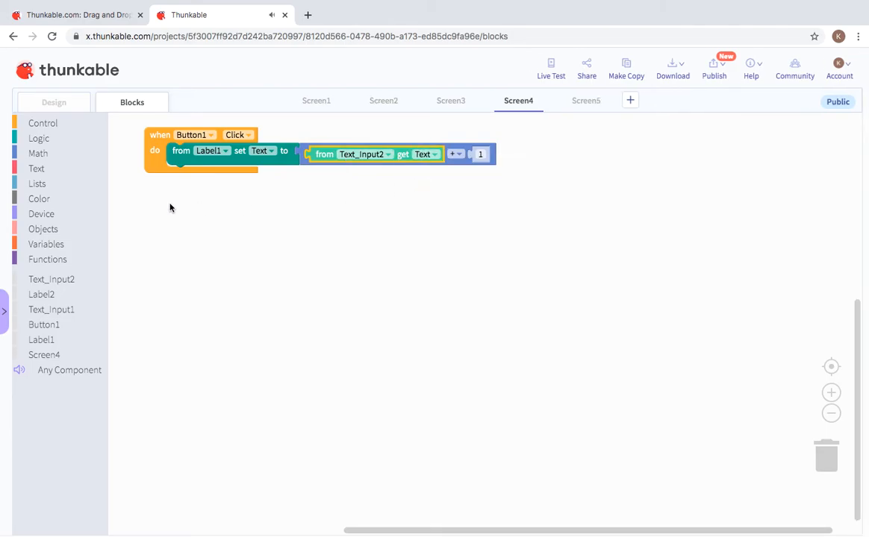
pyautogui.click(59, 311)
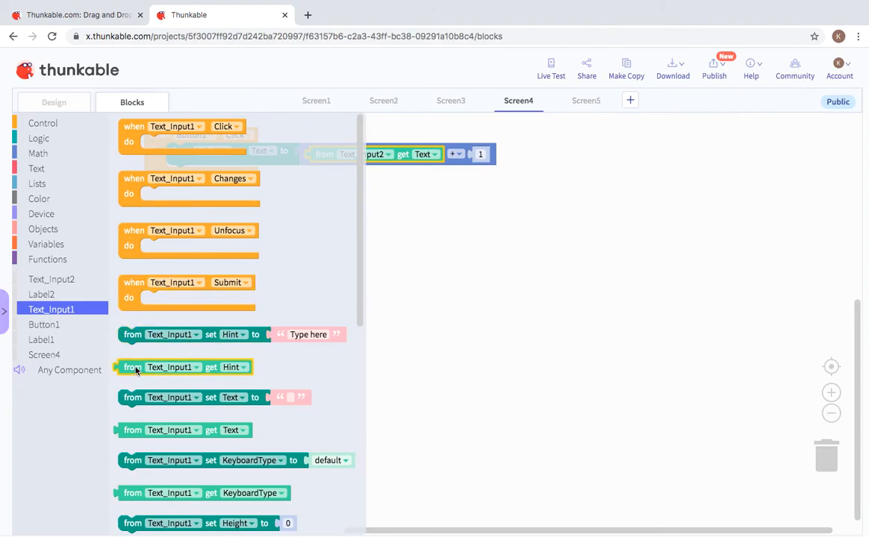
pyautogui.moveTo(134, 373); pyautogui.dragTo(494, 158)
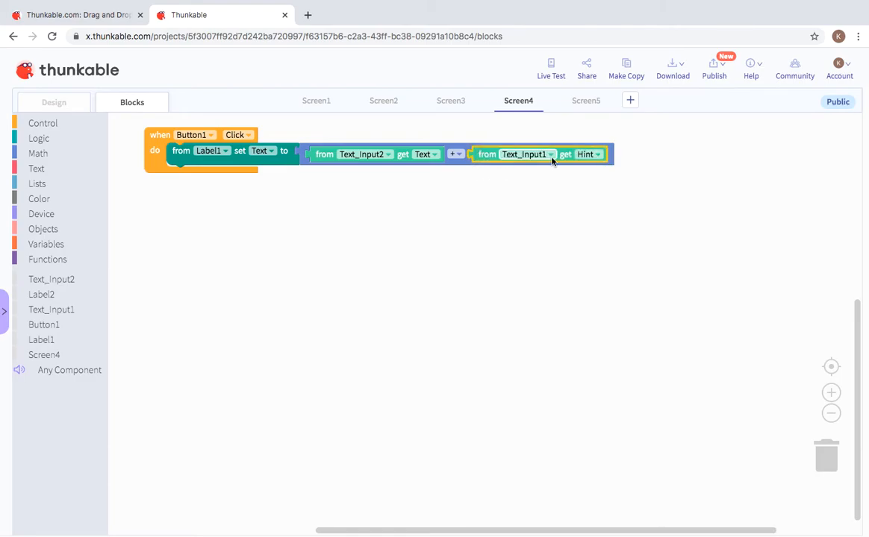
pyautogui.click(596, 154)
pyautogui.click(599, 183)
pyautogui.click(551, 74)
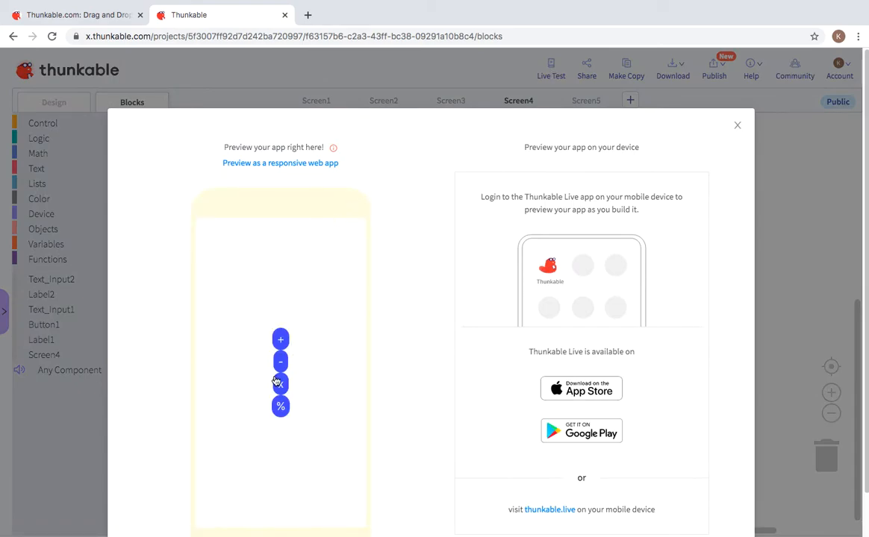
# Step: In the preview, try the x screen with 10 and 10
pyautogui.click(280, 384)
pyautogui.click(318, 349)
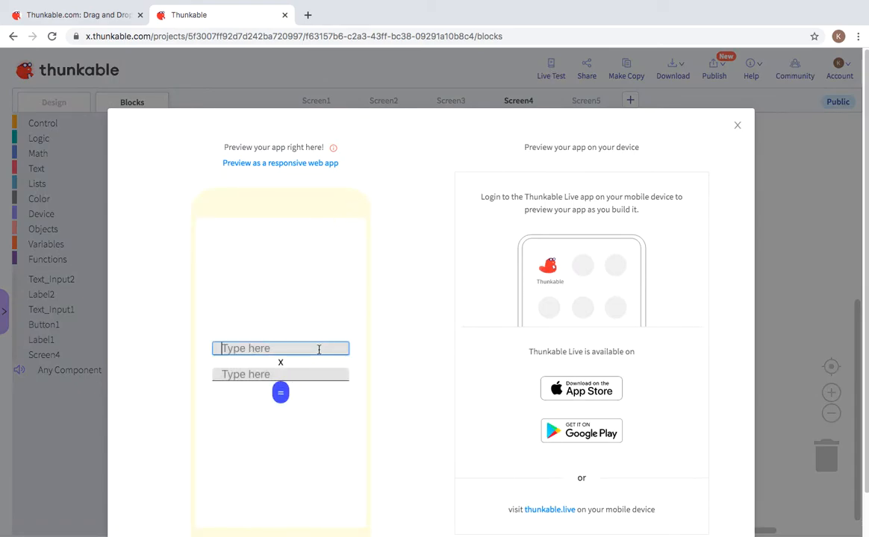
pyautogui.write('10')
pyautogui.click(302, 374)
pyautogui.write('10')
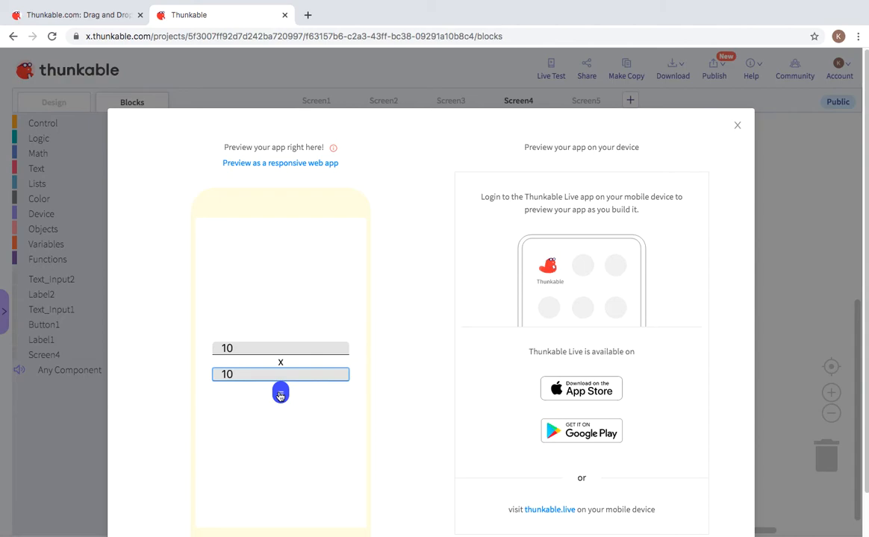
pyautogui.click(280, 394)
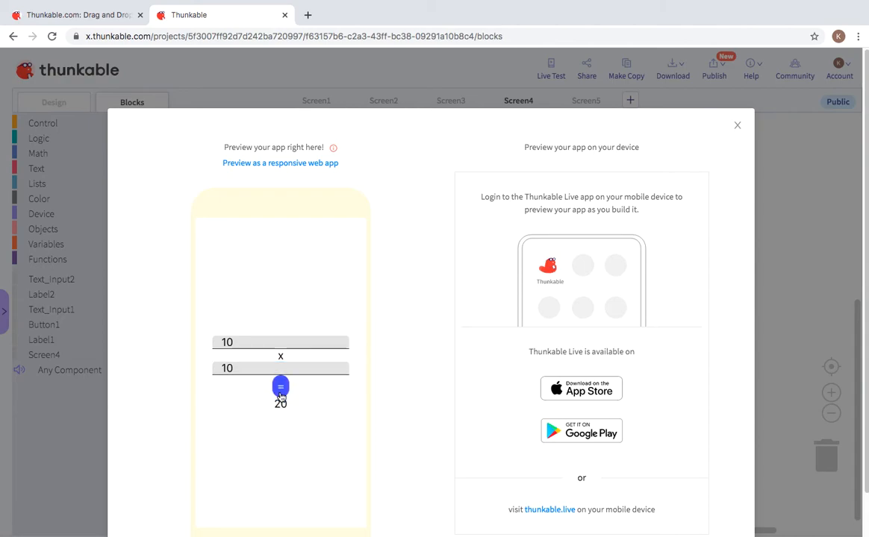
pyautogui.moveTo(304, 369); pyautogui.dragTo(190, 356)
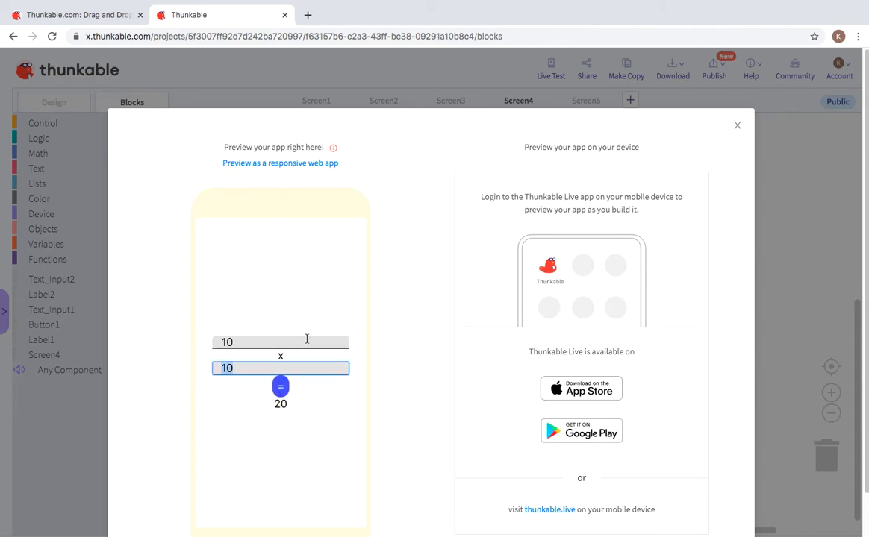
# Step: Change the math block's operator to × and reopen the live preview
pyautogui.click(737, 126)
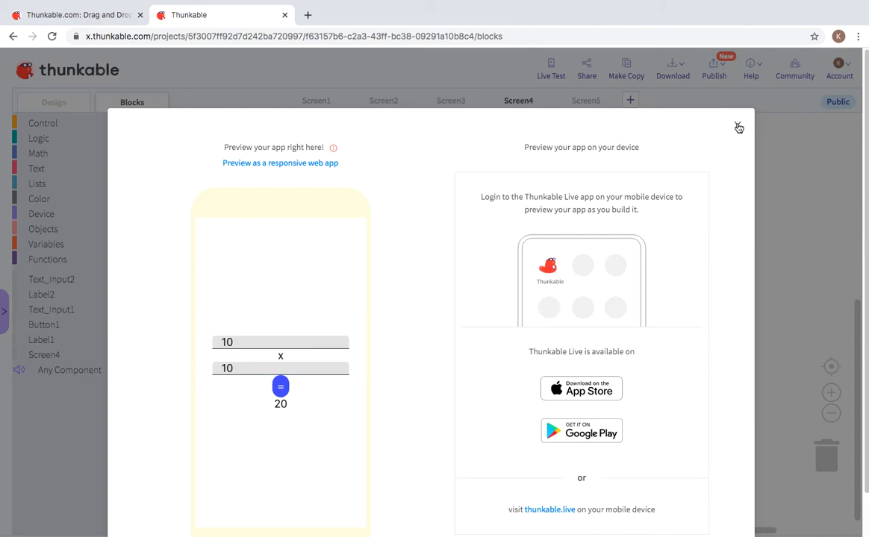
pyautogui.click(454, 154)
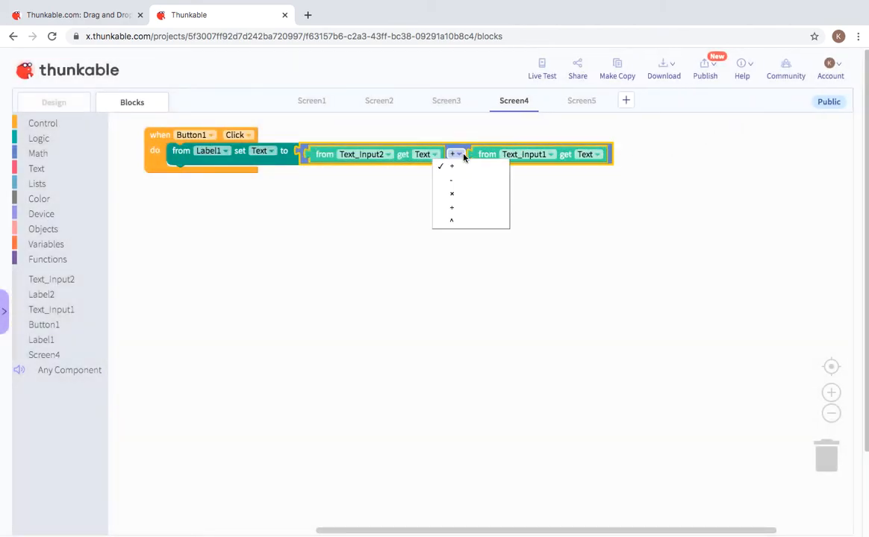
pyautogui.click(461, 196)
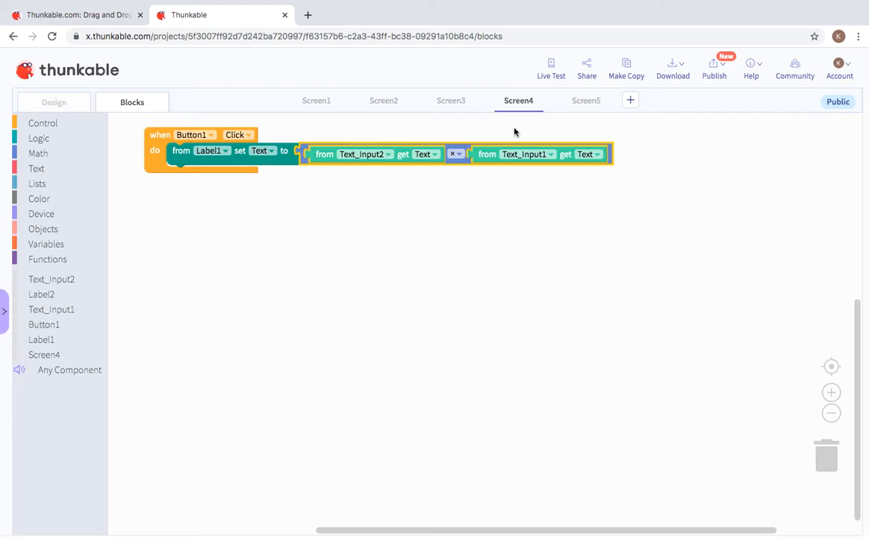
pyautogui.click(543, 69)
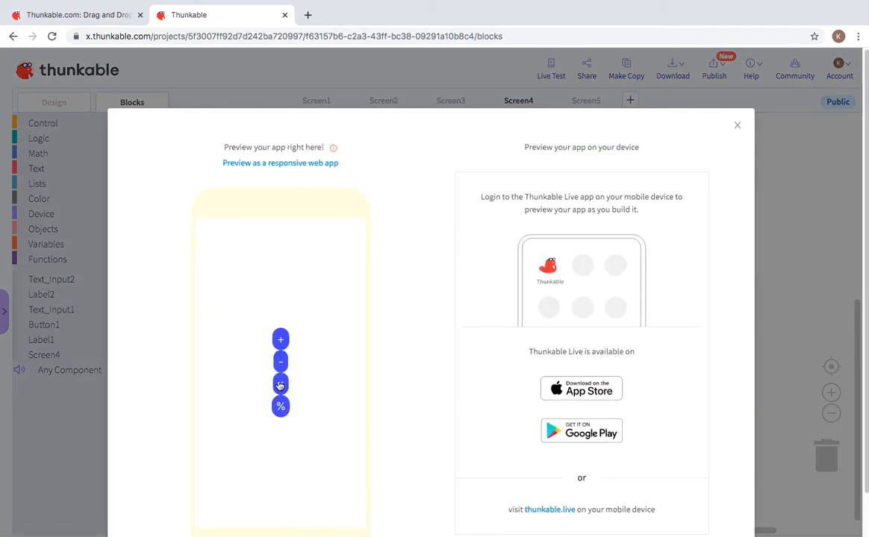
# Step: Multiply 10 by 10 on the preview's x screen, getting 100
pyautogui.click(281, 383)
pyautogui.click(291, 347)
pyautogui.write('1')
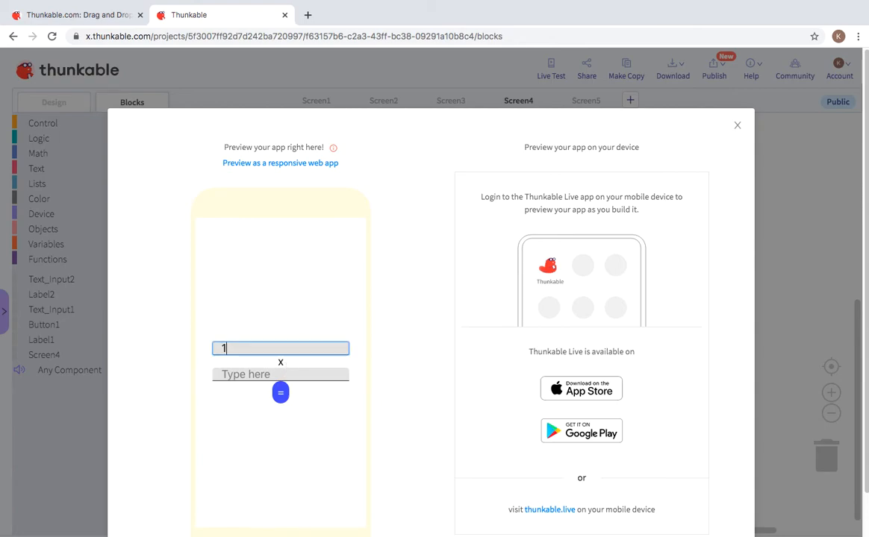
pyautogui.click(302, 376)
pyautogui.write('10')
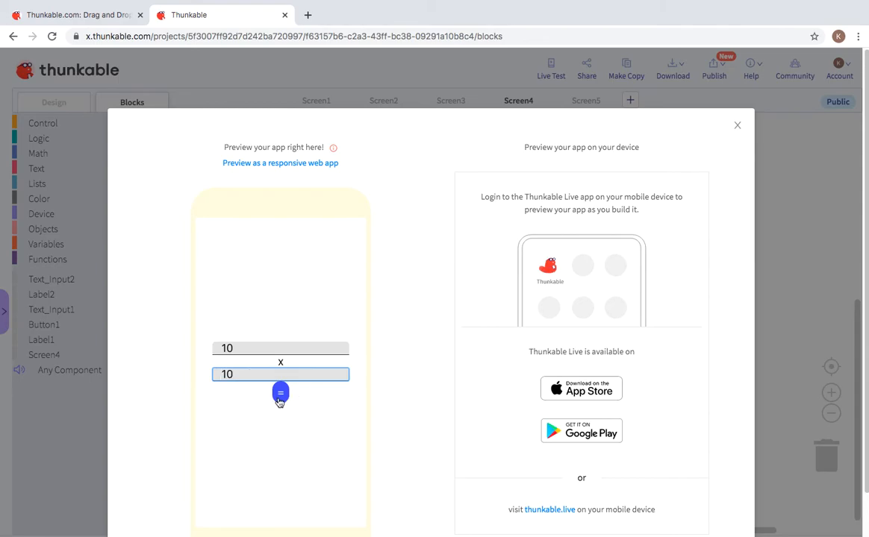
pyautogui.click(281, 392)
# Step: Clear both number fields, close the preview and move to Screen5
pyautogui.doubleClick(230, 368)
pyautogui.press('BackSpace')
pyautogui.doubleClick(238, 342)
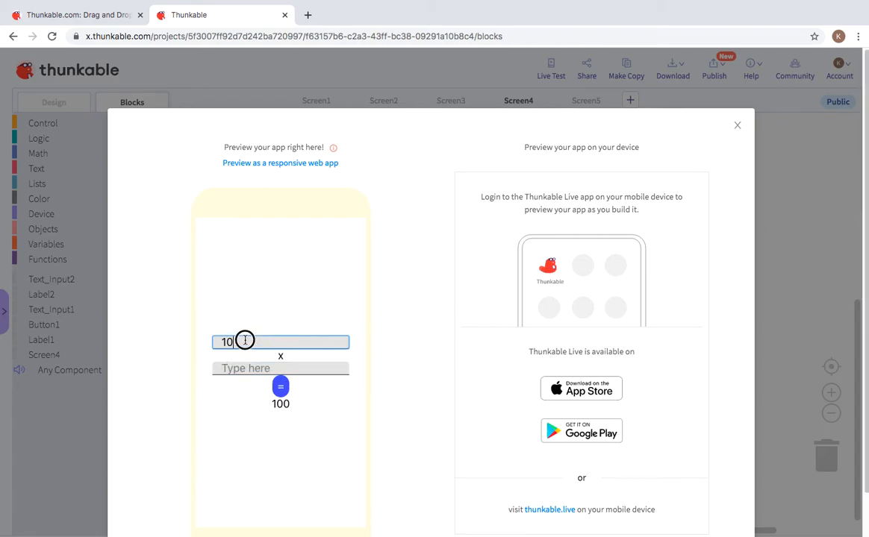
pyautogui.press('BackSpace')
pyautogui.click(736, 127)
pyautogui.click(586, 100)
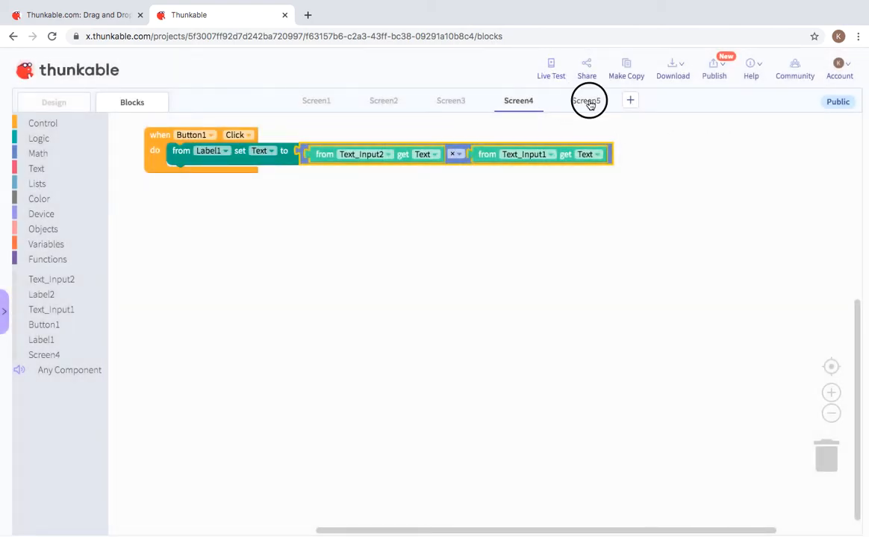
# Step: Place a label, button, text input, middle label and top text input on Screen5's design
pyautogui.click(70, 103)
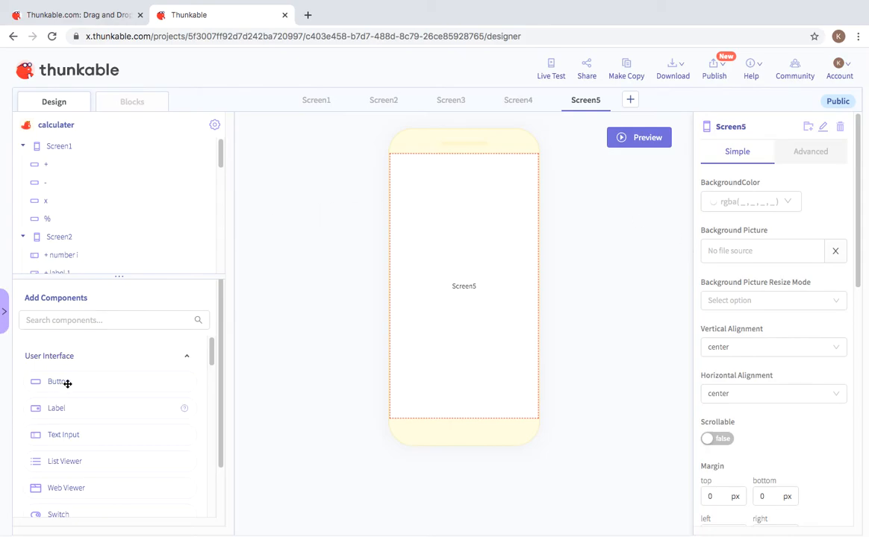
pyautogui.moveTo(41, 409); pyautogui.dragTo(445, 296)
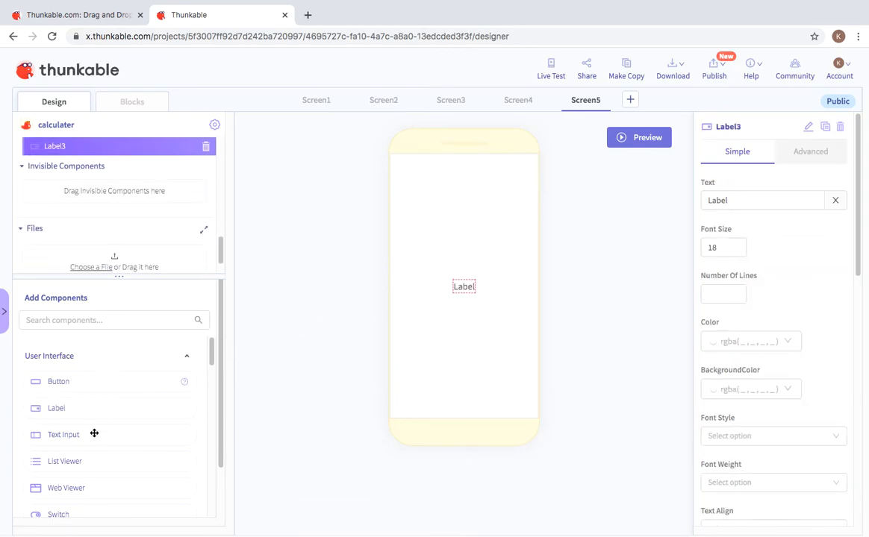
pyautogui.moveTo(109, 383); pyautogui.dragTo(456, 265)
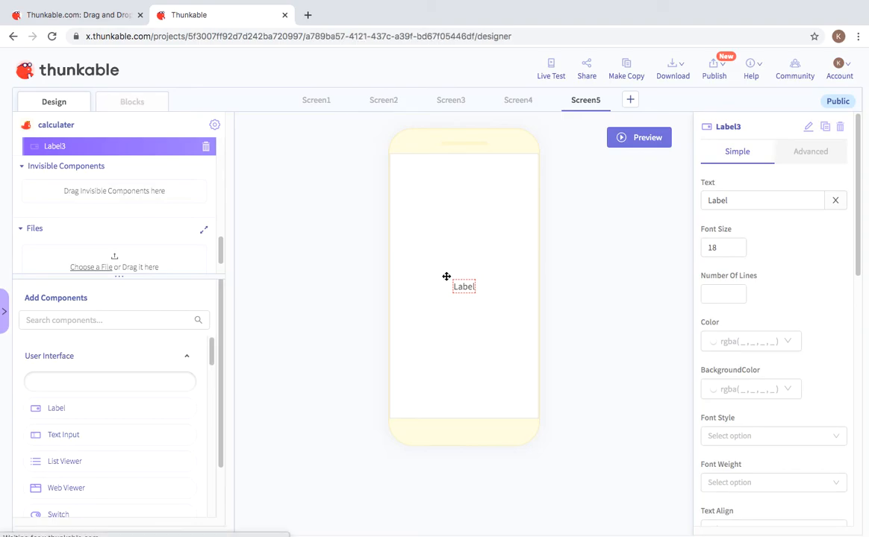
pyautogui.moveTo(70, 438); pyautogui.dragTo(447, 266)
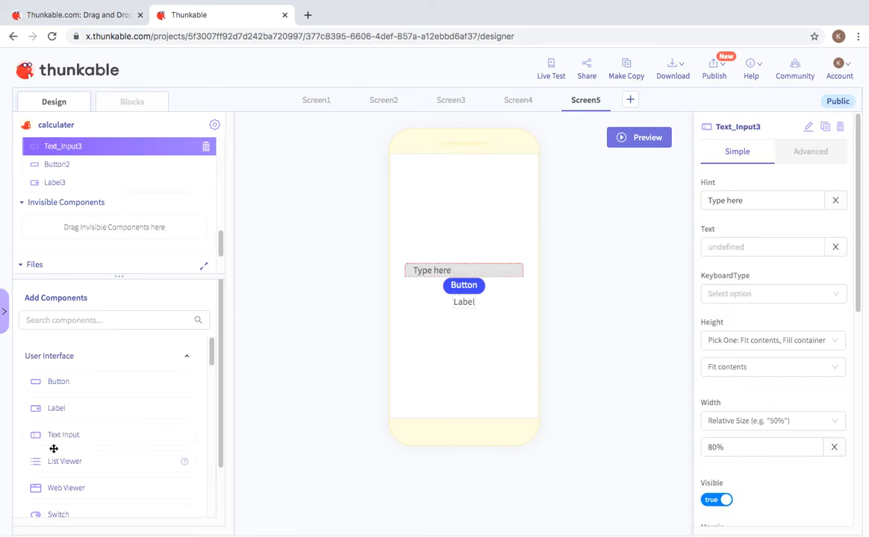
pyautogui.moveTo(72, 407); pyautogui.dragTo(438, 248)
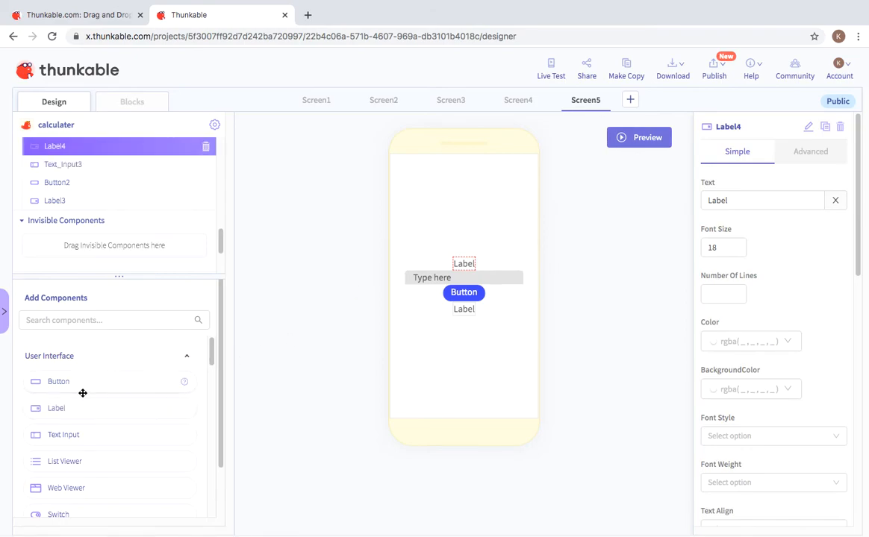
pyautogui.moveTo(65, 436); pyautogui.dragTo(438, 240)
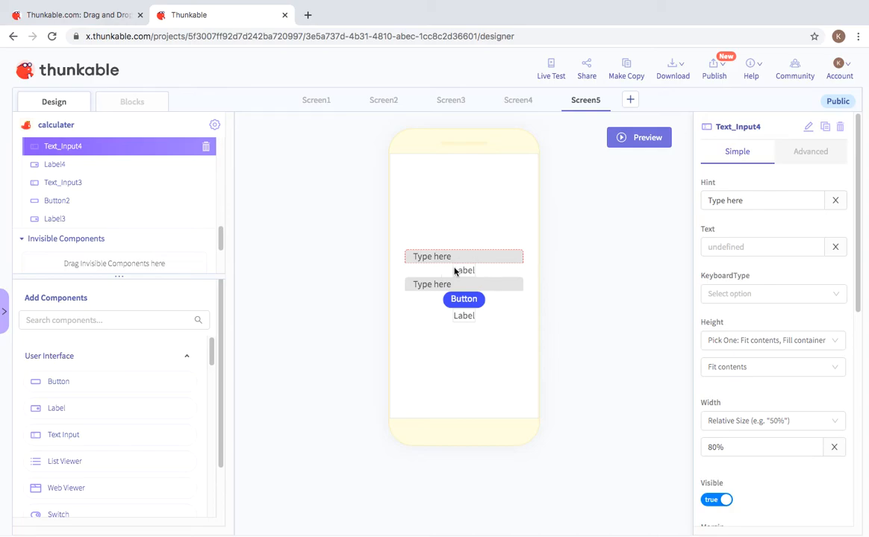
# Step: Change the middle label Label4's text to '%'
pyautogui.click(455, 271)
pyautogui.moveTo(737, 200); pyautogui.dragTo(562, 200)
pyautogui.press('BackSpace')
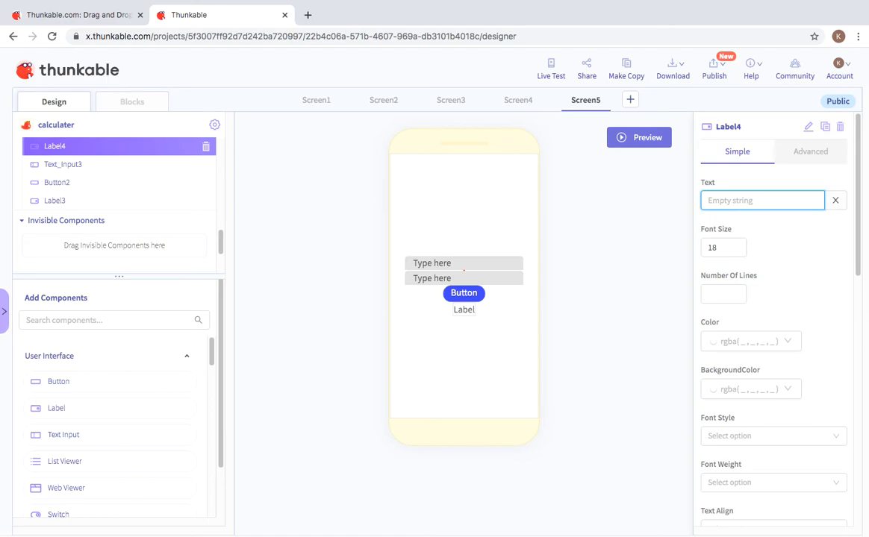
pyautogui.write('5')
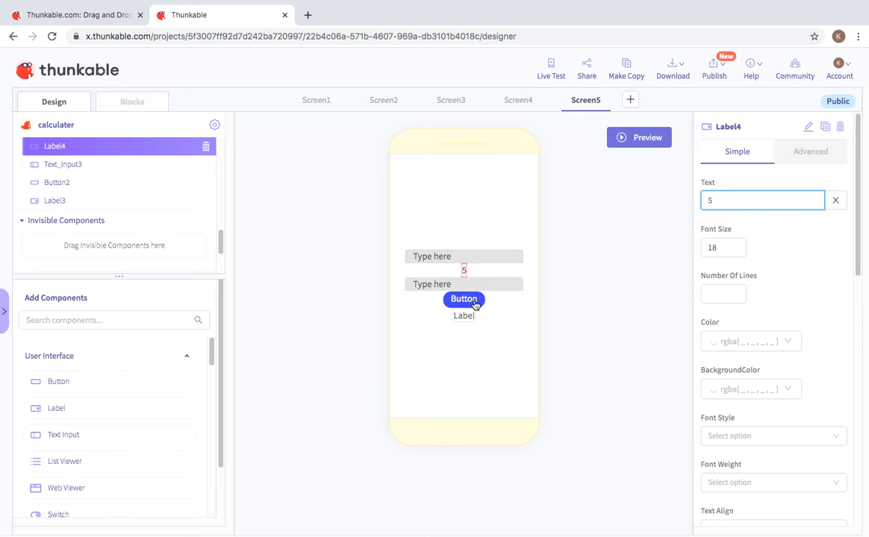
pyautogui.press('BackSpace')
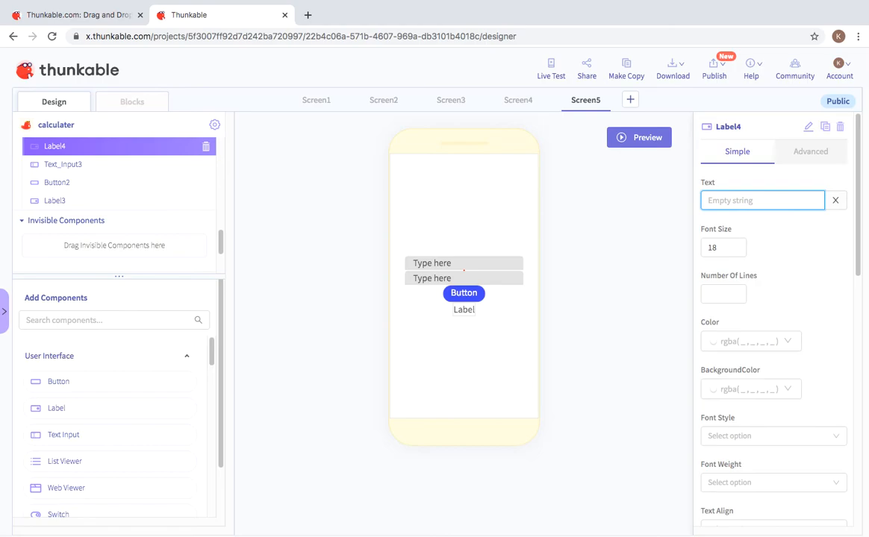
pyautogui.write('%')
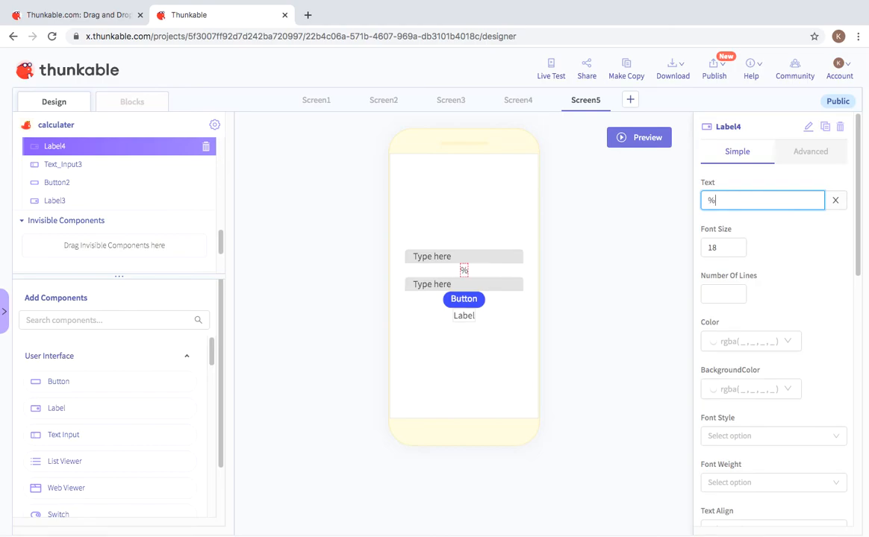
pyautogui.click(555, 309)
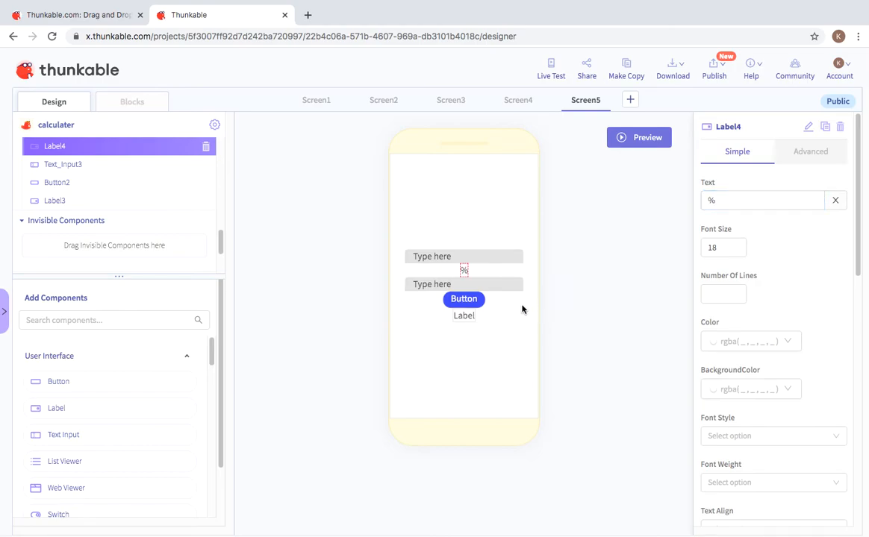
# Step: Change Button2's text to '='
pyautogui.click(479, 300)
pyautogui.click(759, 198)
pyautogui.moveTo(745, 202); pyautogui.dragTo(692, 188)
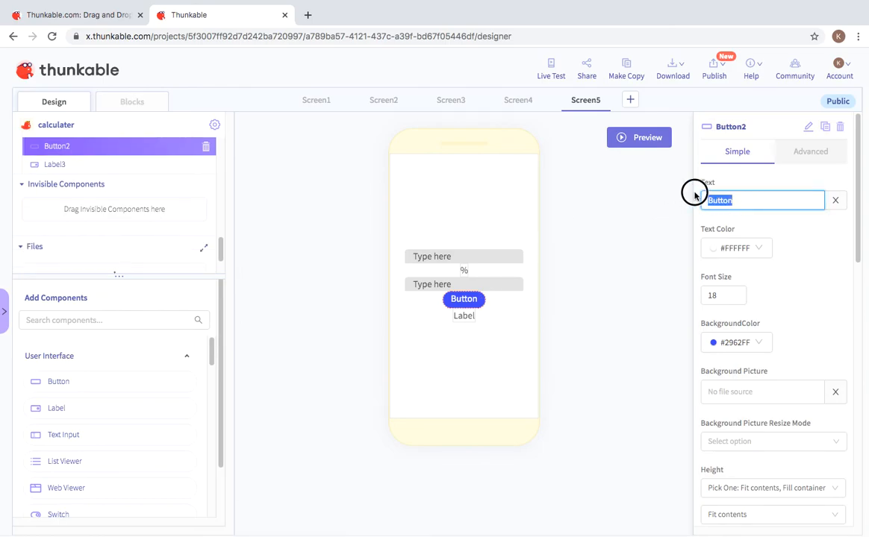
pyautogui.press('BackSpace')
pyautogui.write('+')
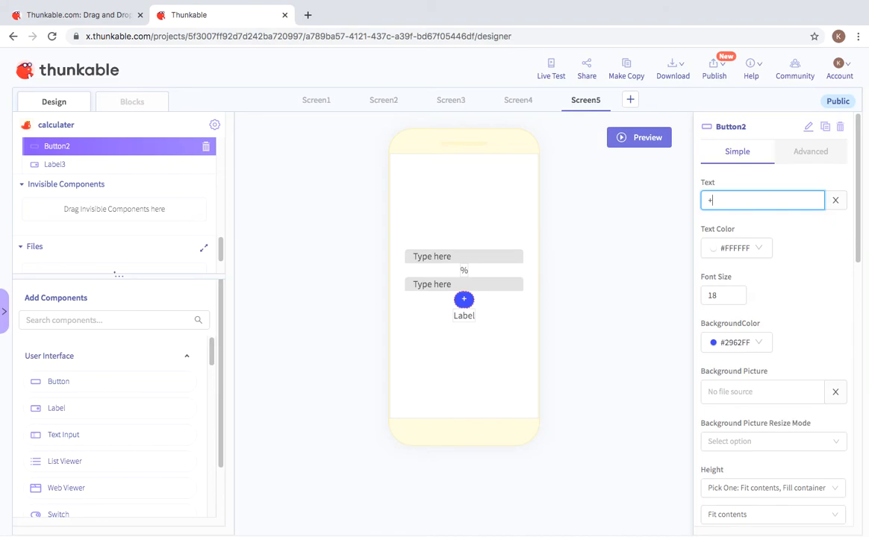
pyautogui.press('BackSpace')
pyautogui.write('=')
pyautogui.click(575, 407)
# Step: Empty the result label Label3's text and go to Screen5's blocks
pyautogui.click(463, 318)
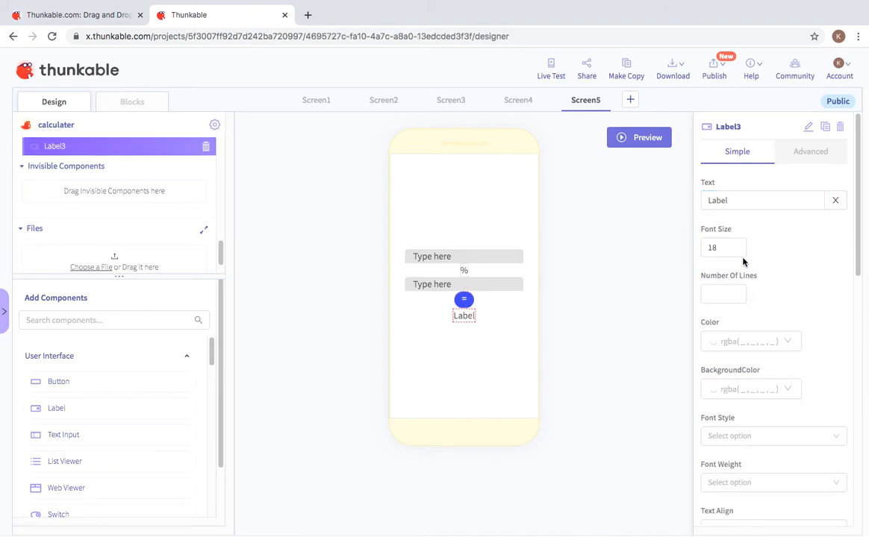
pyautogui.doubleClick(715, 200)
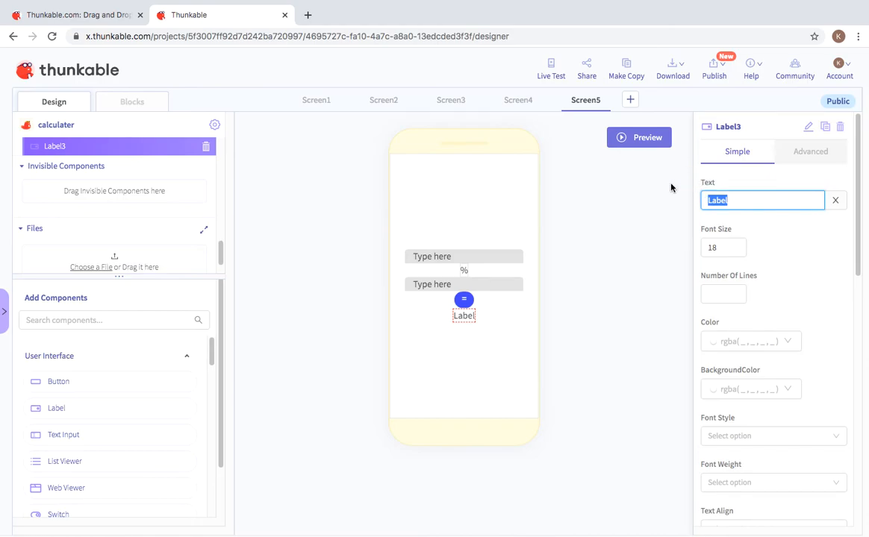
pyautogui.press('BackSpace')
pyautogui.click(521, 237)
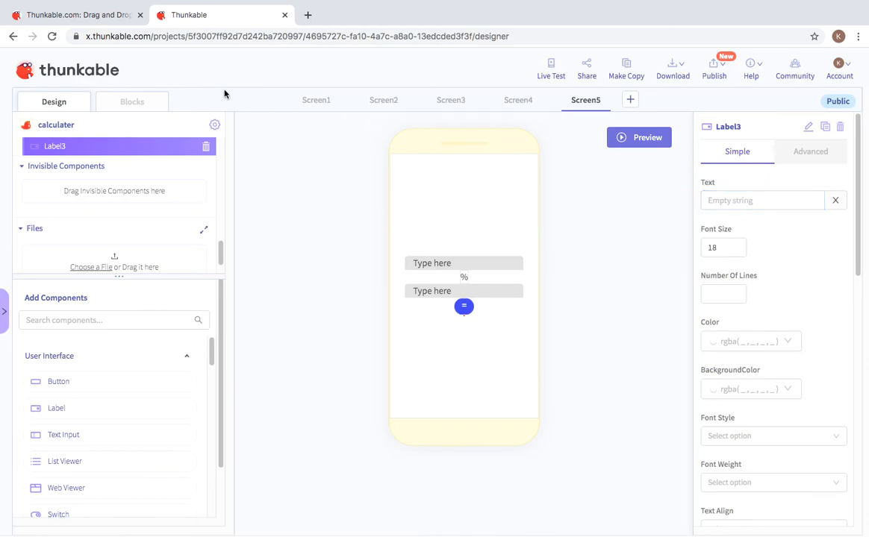
pyautogui.click(146, 102)
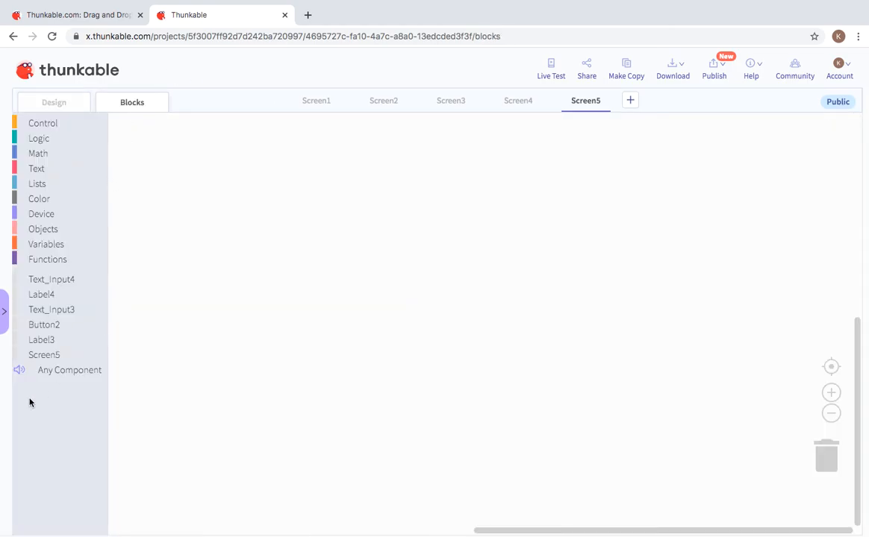
# Step: Add a Button2 click event that sets Label3's Text to a math block
pyautogui.click(43, 324)
pyautogui.moveTo(121, 137); pyautogui.dragTo(167, 146)
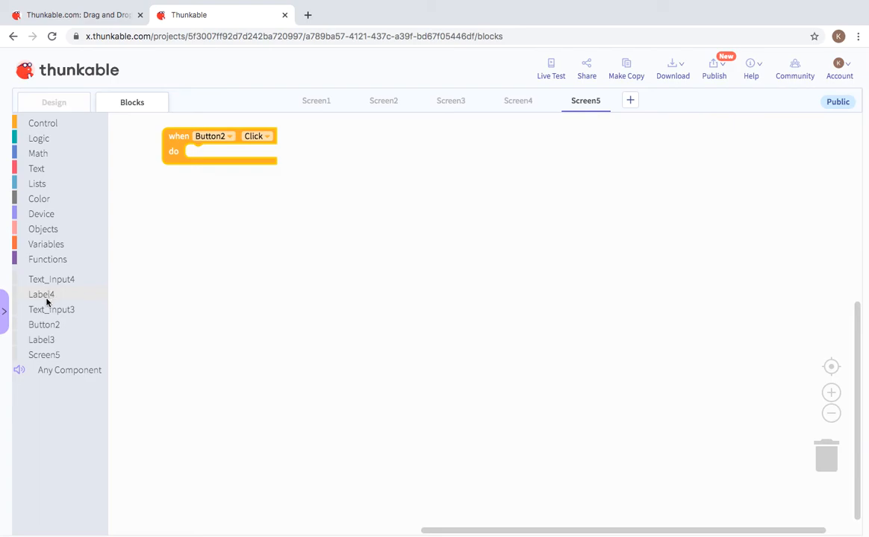
pyautogui.click(41, 342)
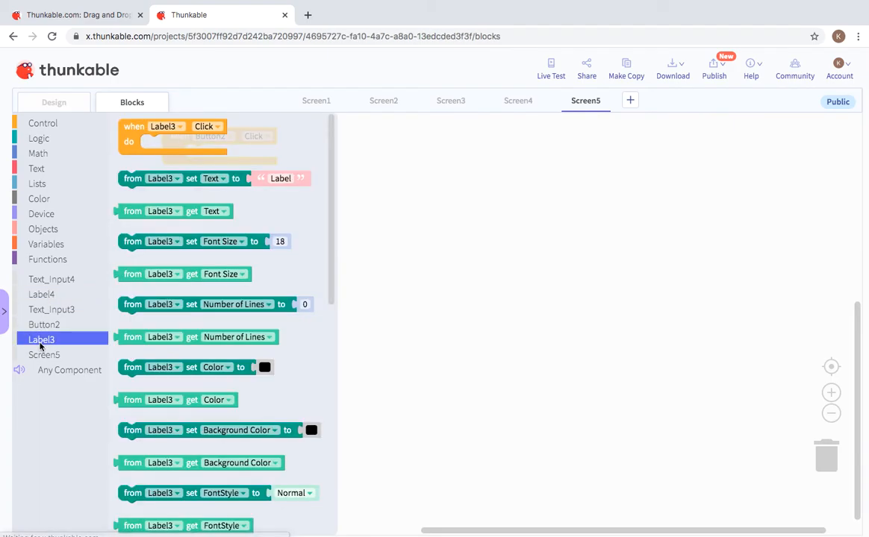
pyautogui.moveTo(140, 197); pyautogui.dragTo(200, 154)
pyautogui.click(54, 155)
pyautogui.moveTo(138, 159); pyautogui.dragTo(327, 150)
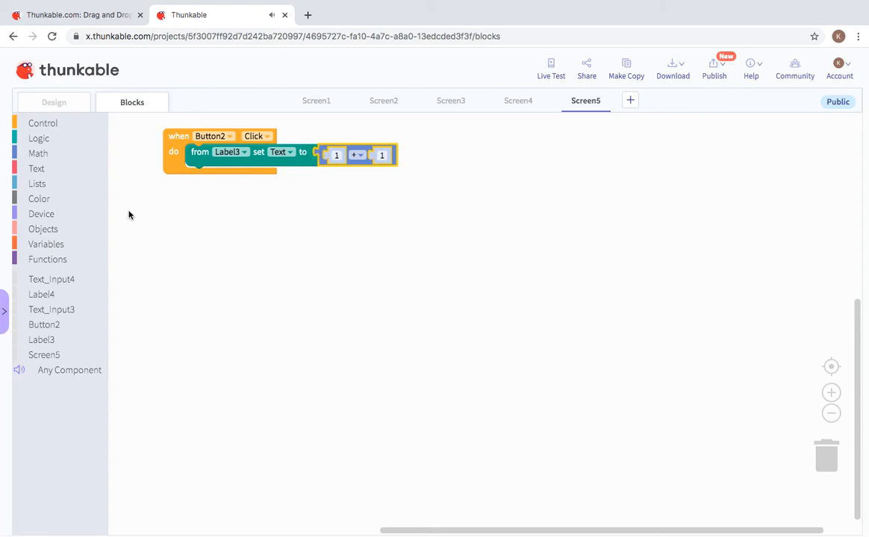
# Step: Put Text_Input4's Text in the formula and switch the operator to division
pyautogui.click(56, 279)
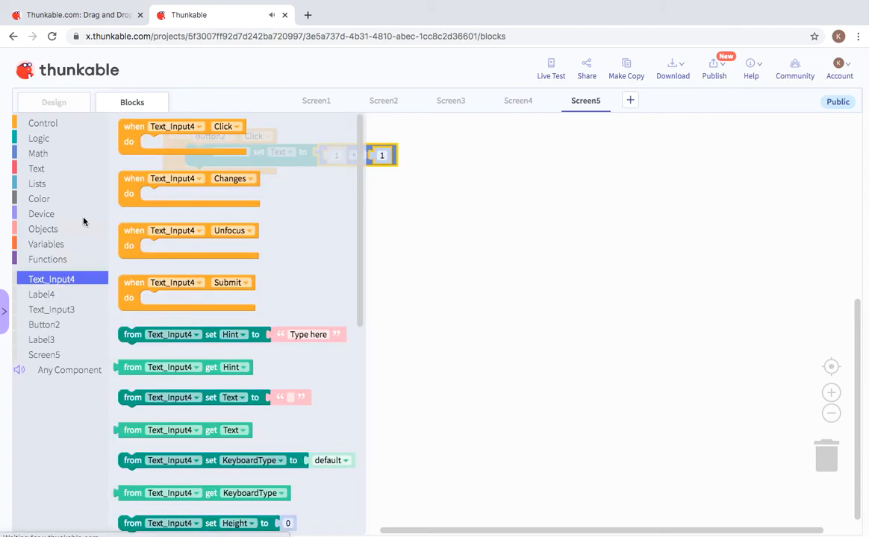
pyautogui.moveTo(130, 367); pyautogui.dragTo(350, 156)
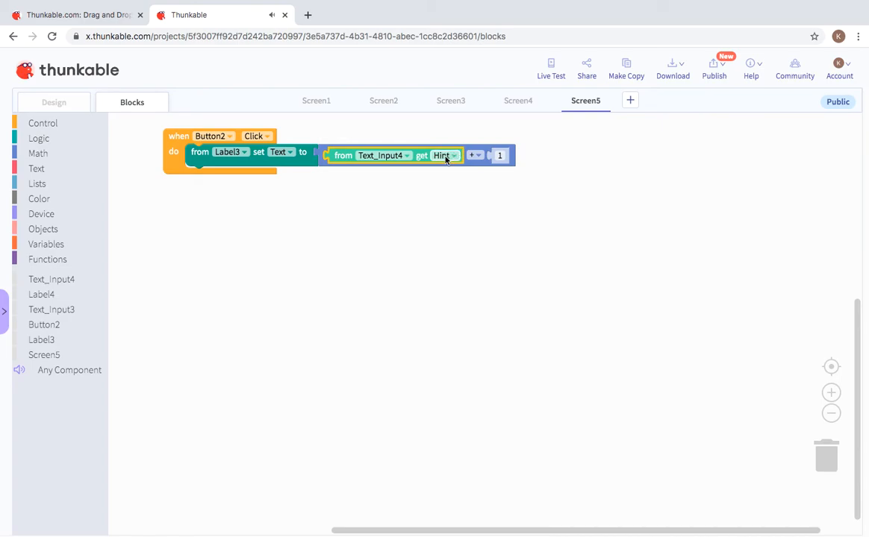
pyautogui.click(448, 155)
pyautogui.click(454, 183)
pyautogui.click(474, 160)
pyautogui.click(477, 208)
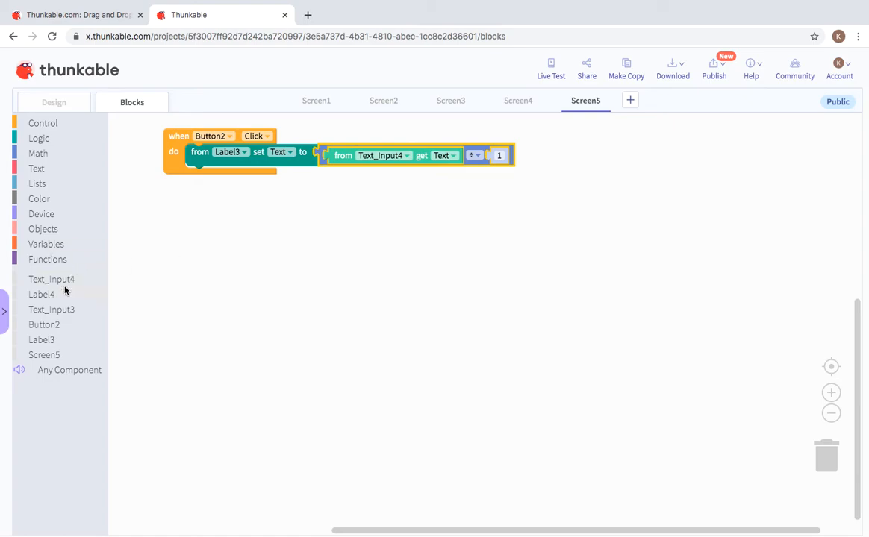
# Step: Use Text_Input3's Text as the divisor and open the live preview
pyautogui.click(60, 309)
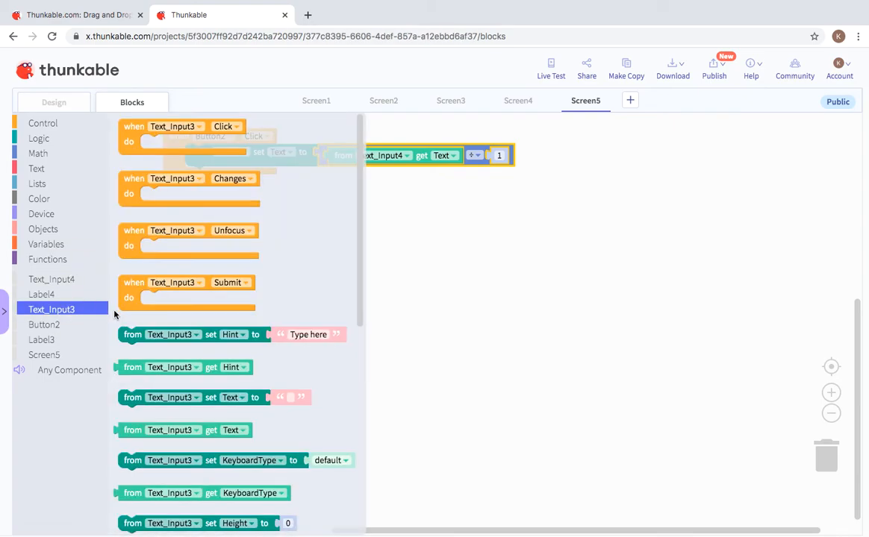
pyautogui.moveTo(127, 367); pyautogui.dragTo(494, 150)
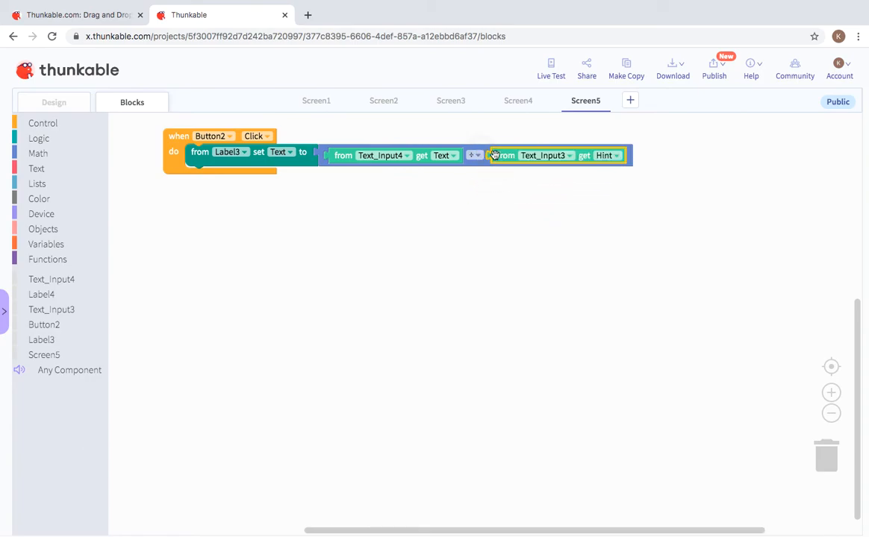
pyautogui.click(601, 155)
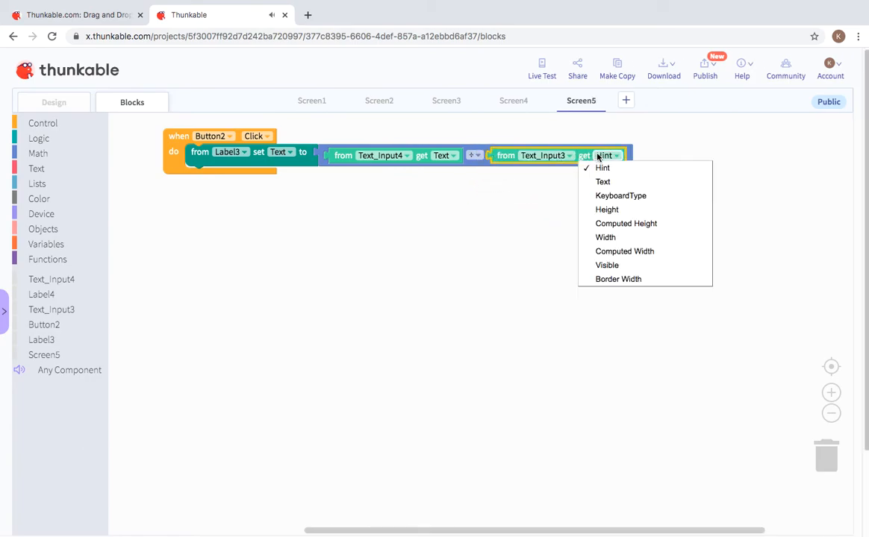
pyautogui.click(627, 183)
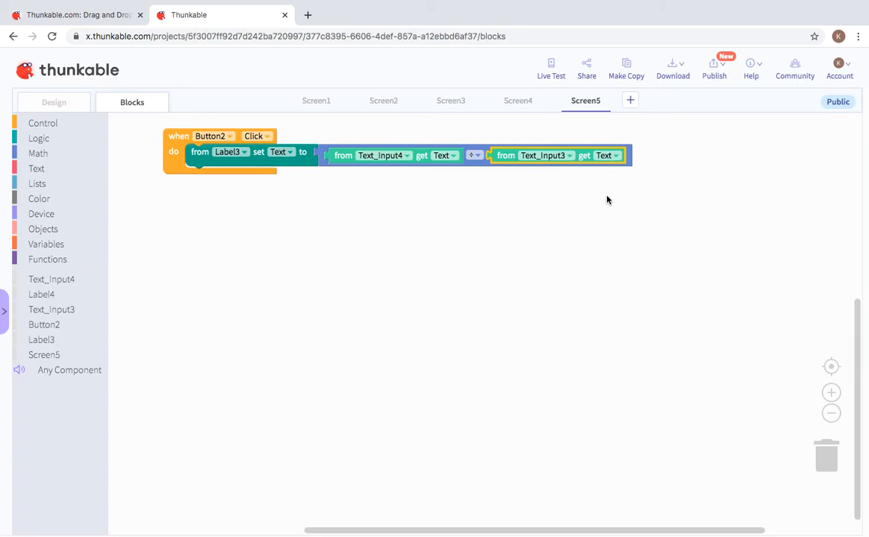
pyautogui.click(546, 65)
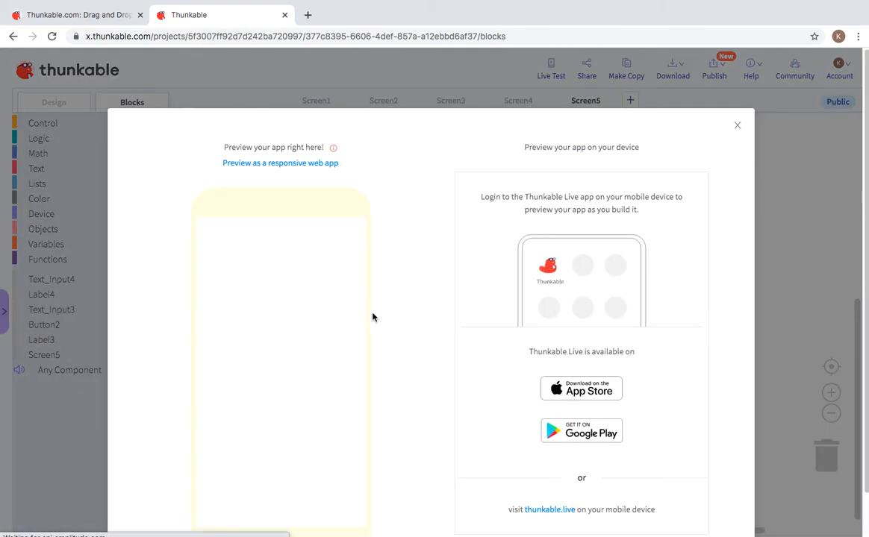
# Step: On the preview's % screen, divide 10 by 1 to get 10
pyautogui.click(278, 410)
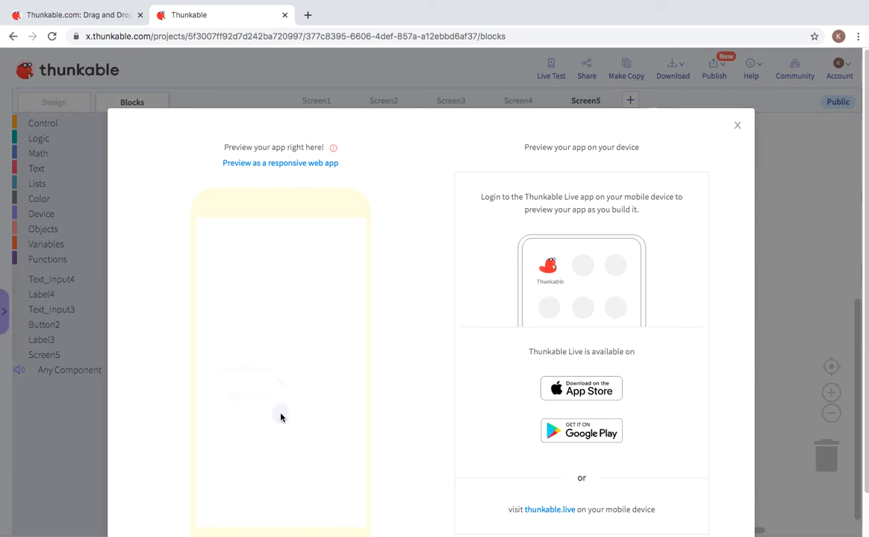
pyautogui.click(312, 351)
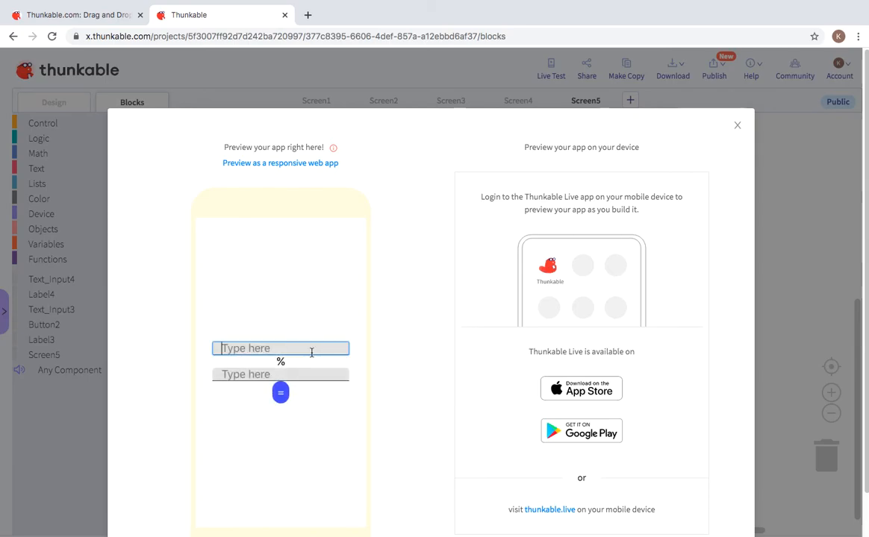
pyautogui.write('0')
pyautogui.press('BackSpace')
pyautogui.write('10')
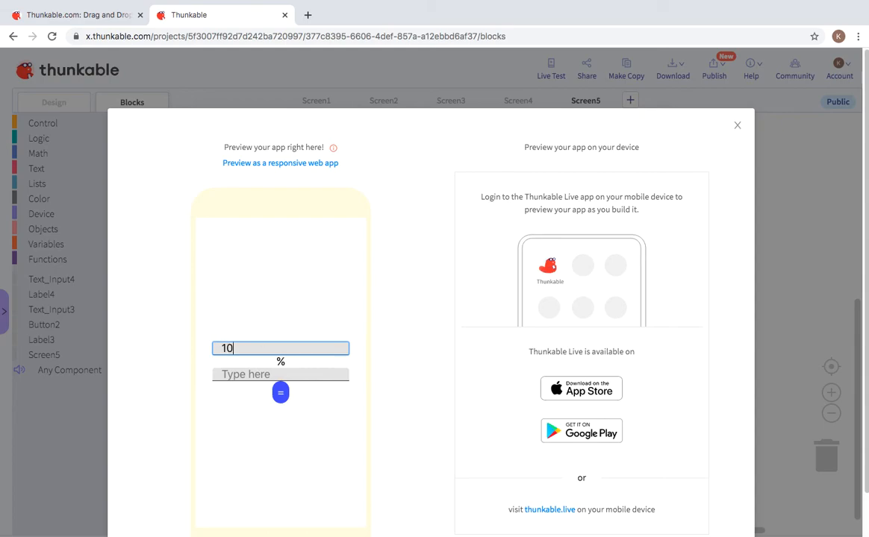
pyautogui.click(337, 378)
pyautogui.write('1')
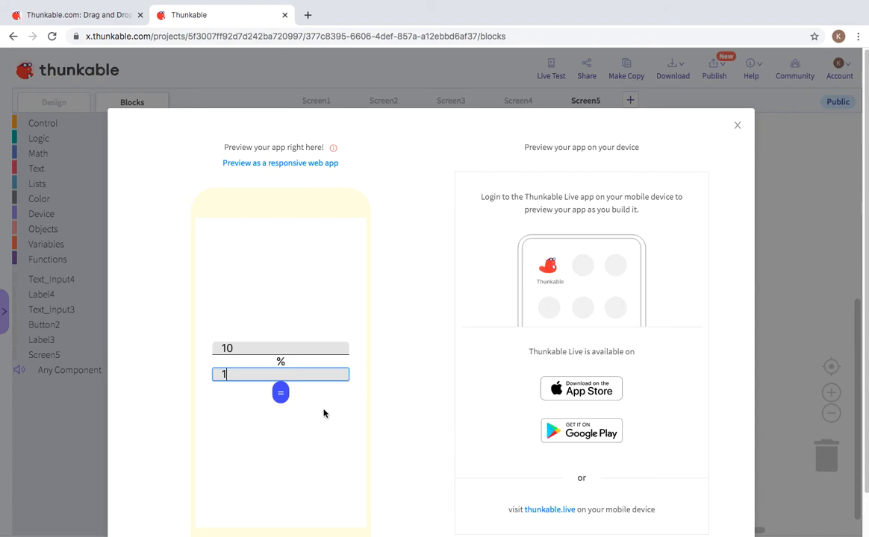
pyautogui.click(279, 399)
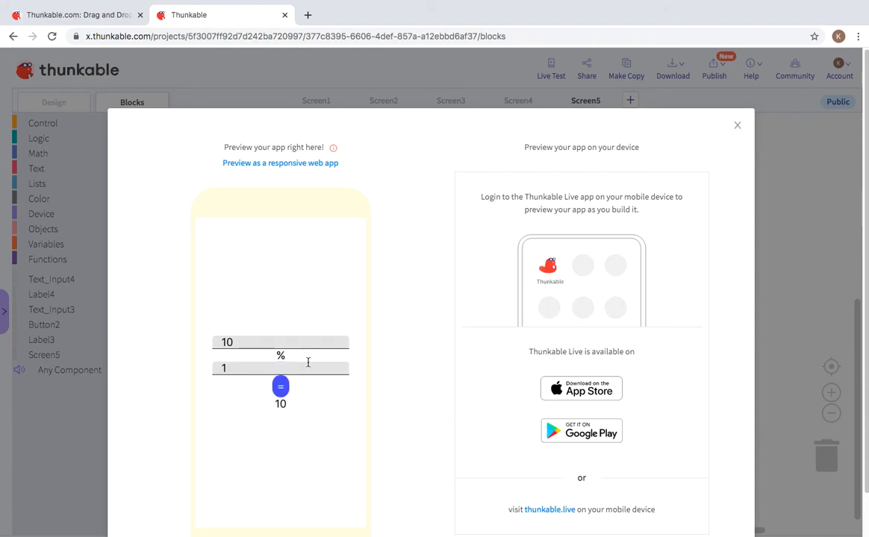
# Step: Clear the fields and retry with 5 and 2, getting 2.5
pyautogui.moveTo(285, 365); pyautogui.dragTo(220, 371)
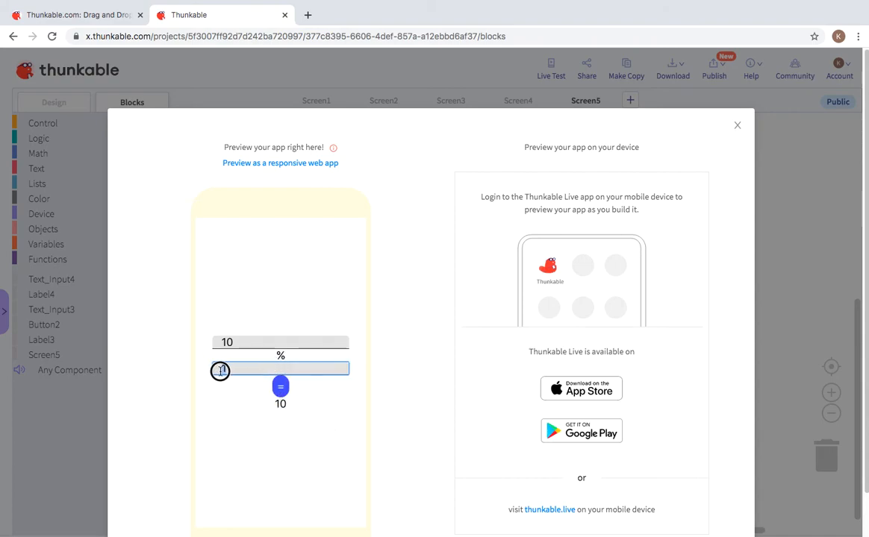
pyautogui.click(240, 342)
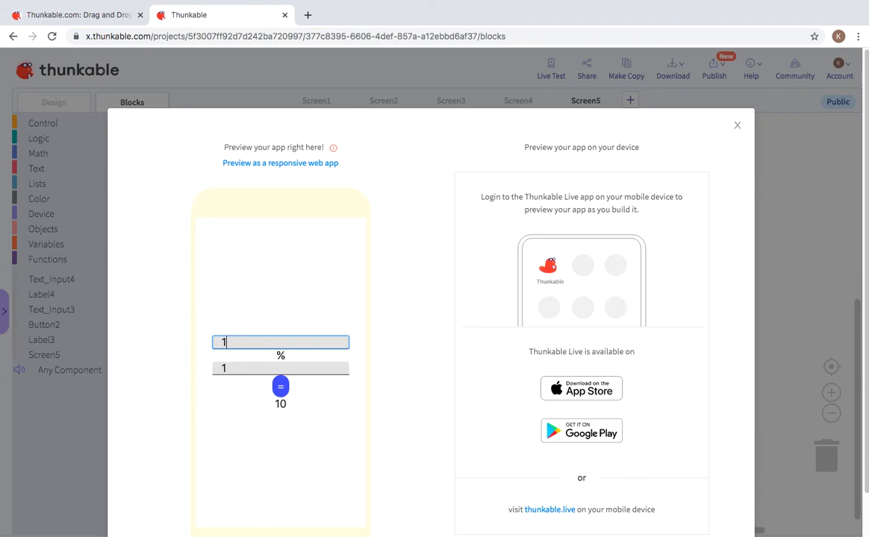
pyautogui.press('BackSpace')
pyautogui.click(254, 369)
pyautogui.press('BackSpace')
pyautogui.click(252, 342)
pyautogui.write('5')
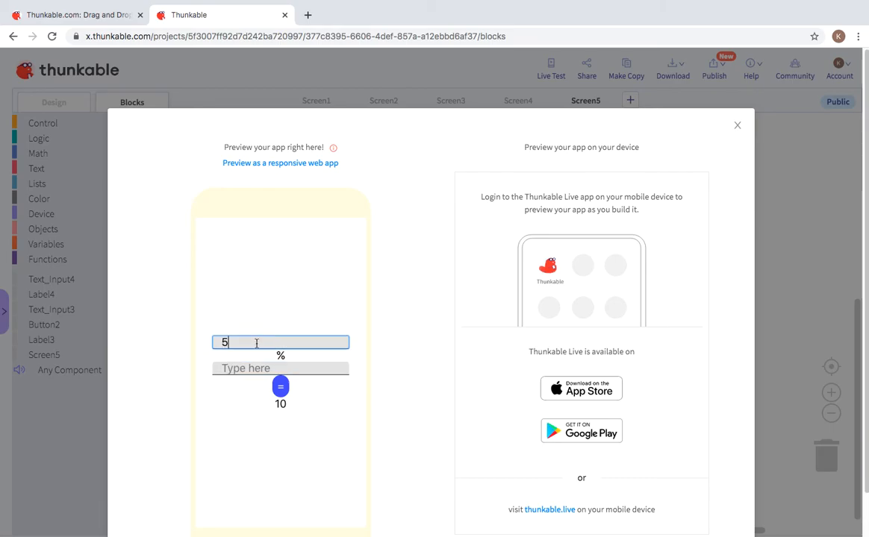
pyautogui.click(260, 369)
pyautogui.write('2')
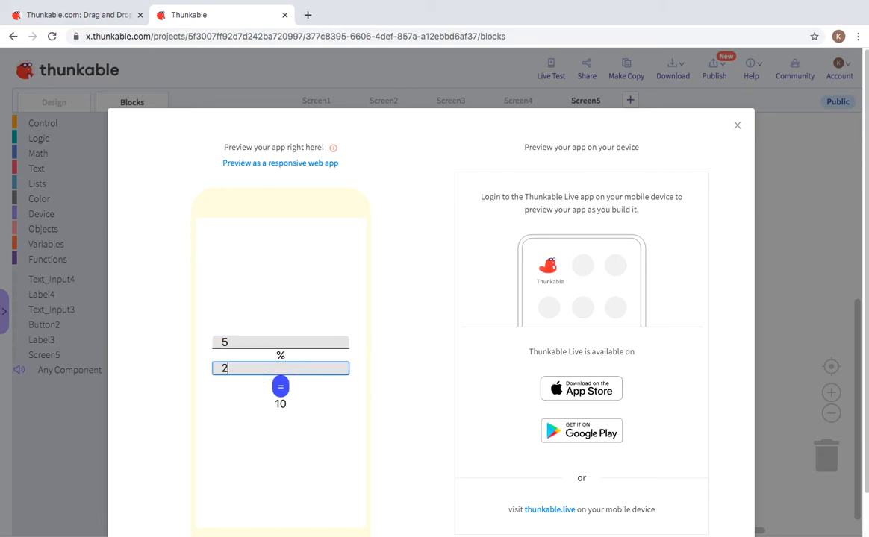
pyautogui.click(281, 387)
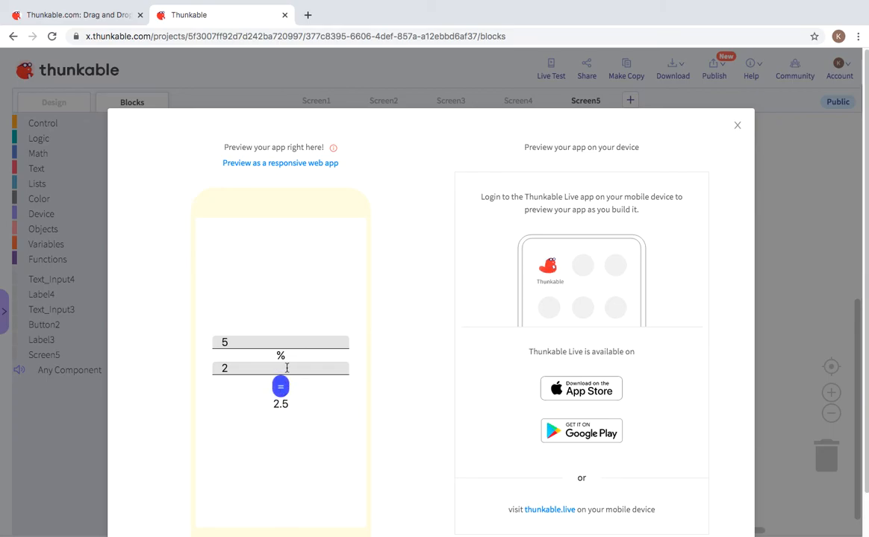
# Step: Clear both number fields and close the preview
pyautogui.moveTo(286, 368); pyautogui.dragTo(205, 357)
pyautogui.moveTo(277, 342); pyautogui.dragTo(188, 347)
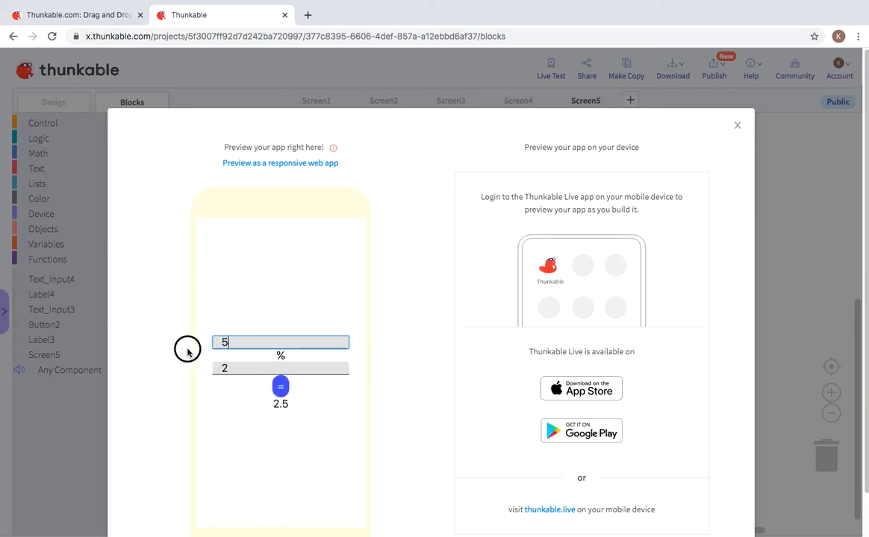
pyautogui.press('BackSpace')
pyautogui.click(229, 367)
pyautogui.press('BackSpace')
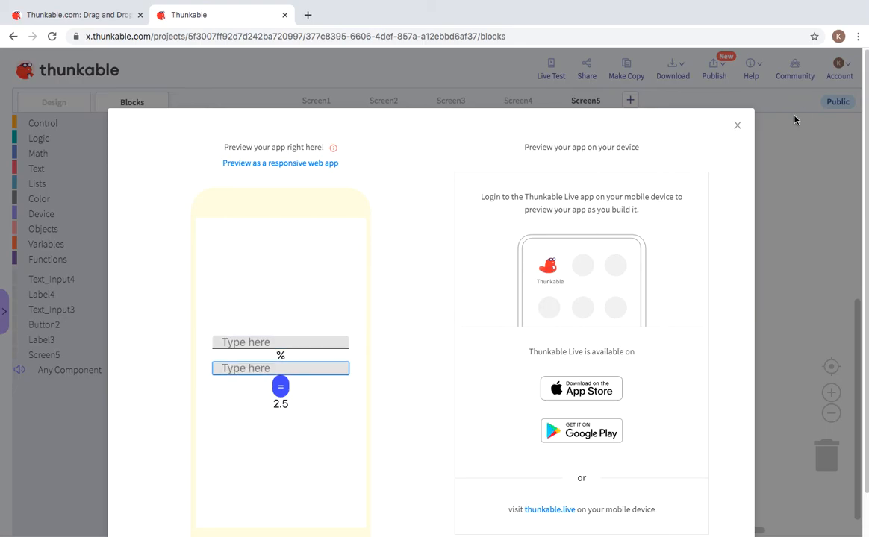
pyautogui.click(736, 126)
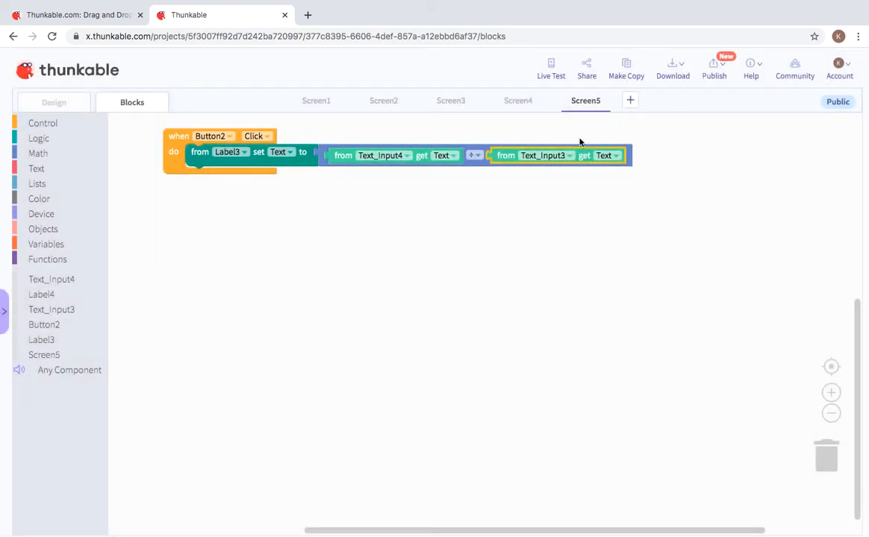
# Step: Open Screen2 in the Design view
pyautogui.click(318, 103)
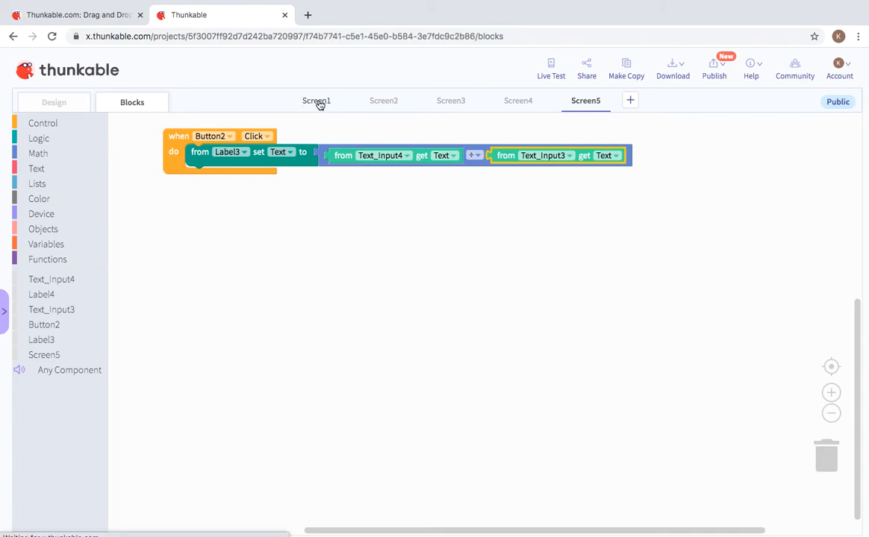
pyautogui.click(68, 103)
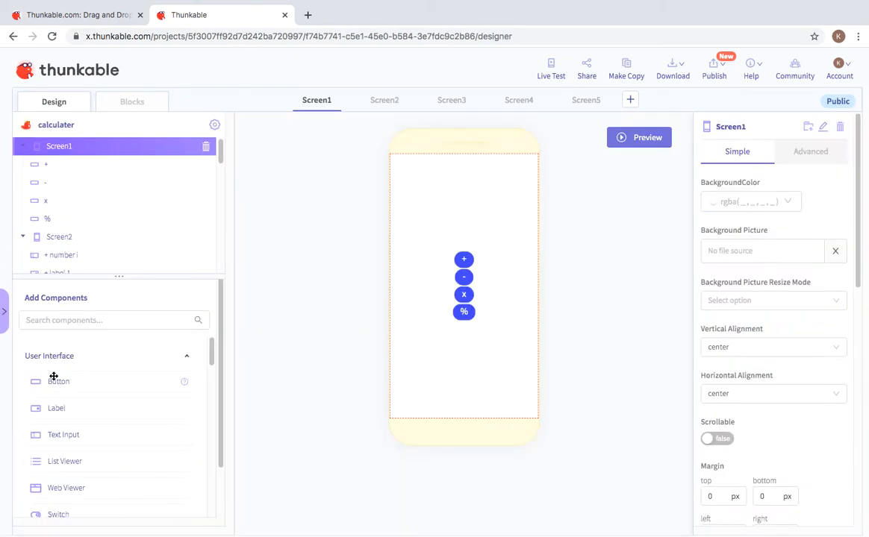
pyautogui.click(386, 98)
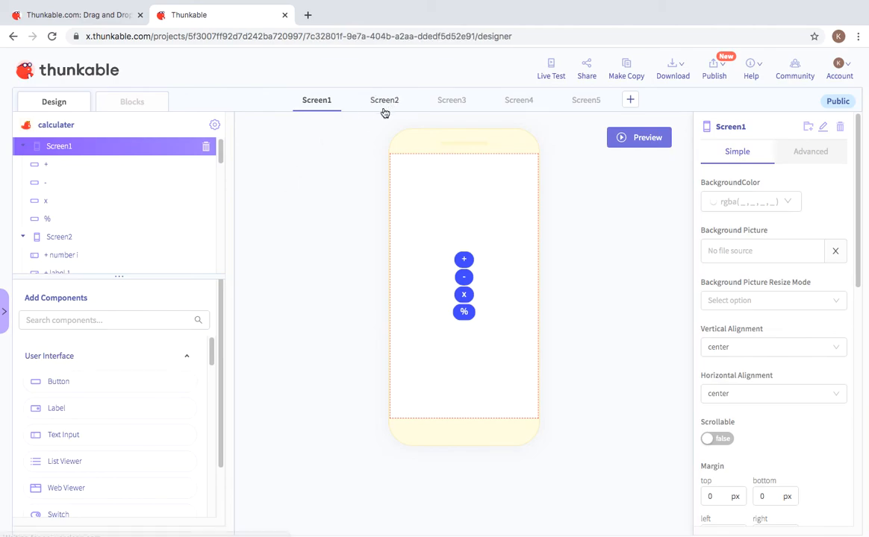
# Step: Drop a new button above Screen2's inputs and label it 'back'
pyautogui.moveTo(56, 381); pyautogui.dragTo(423, 241)
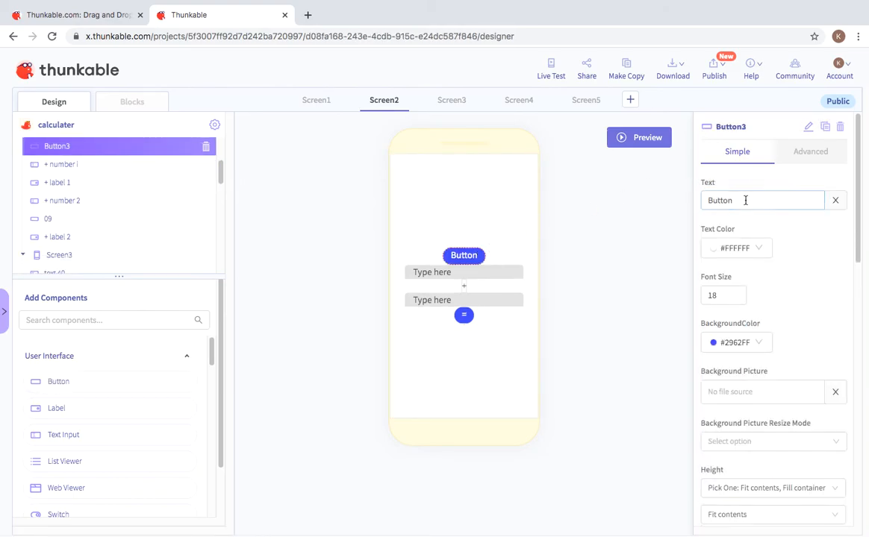
pyautogui.moveTo(739, 200); pyautogui.dragTo(702, 201)
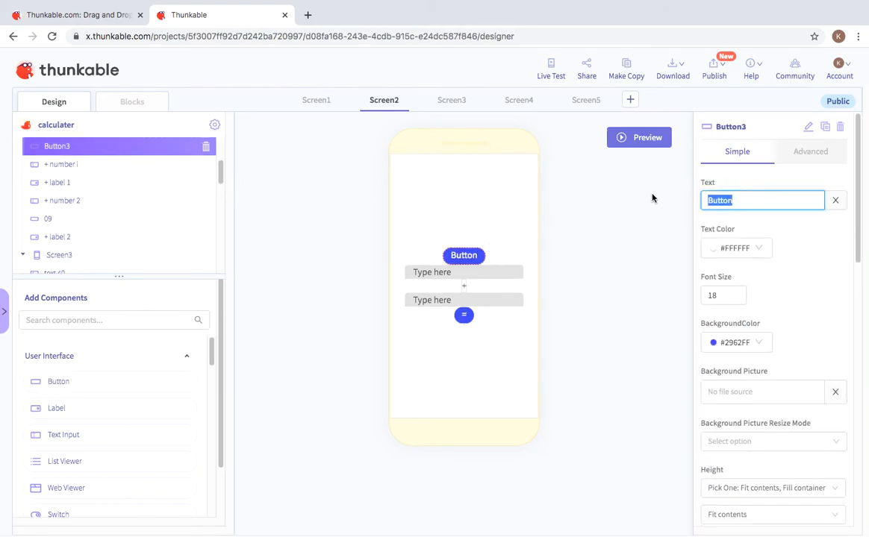
pyautogui.press('BackSpace')
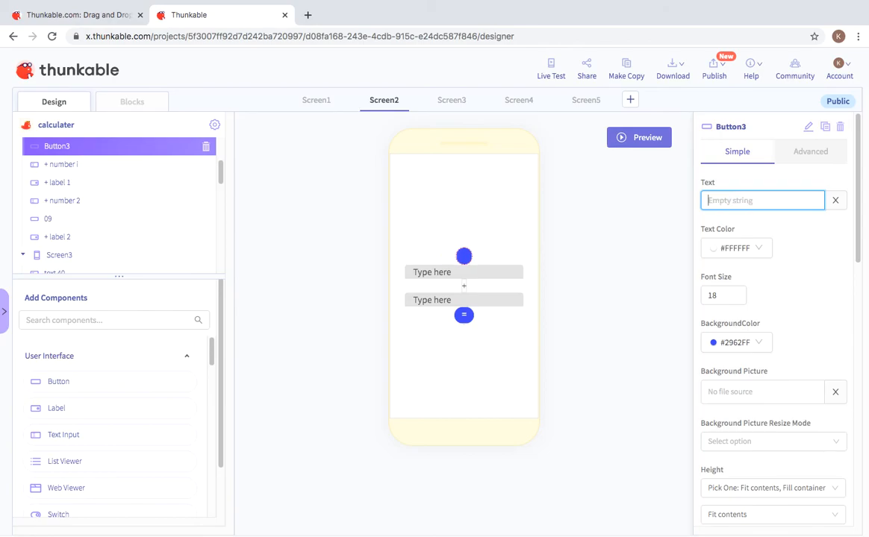
pyautogui.write('back')
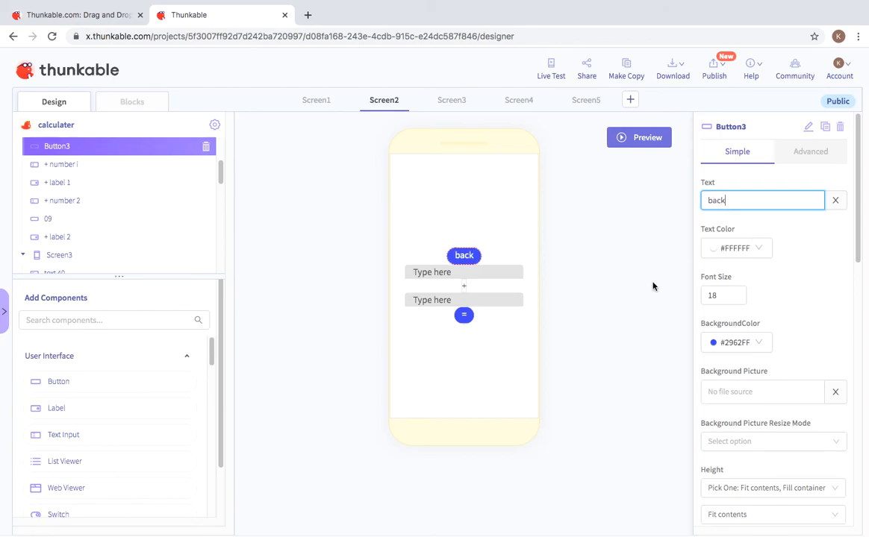
pyautogui.click(600, 291)
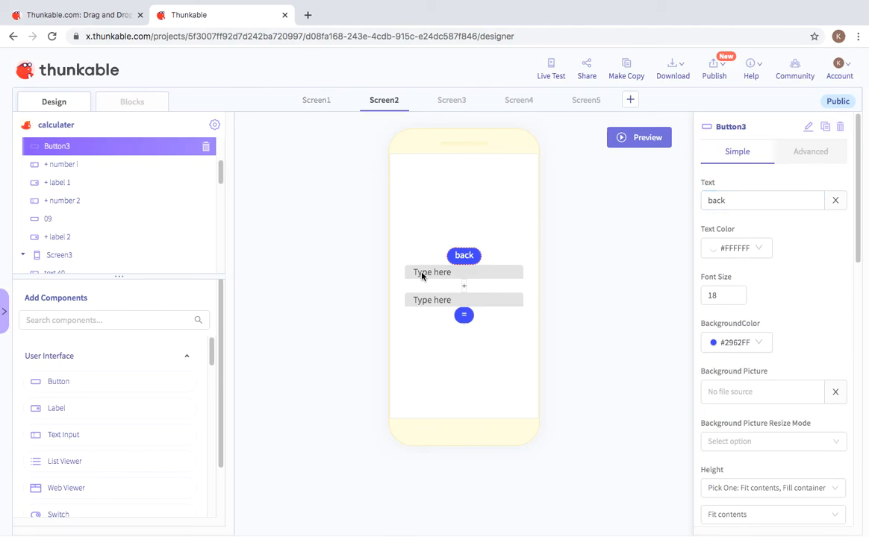
pyautogui.click(316, 100)
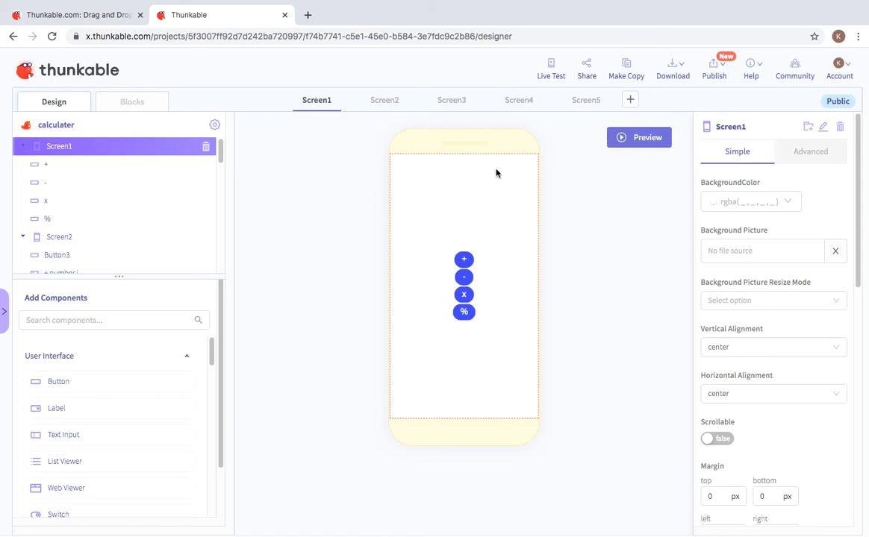
# Step: Give Screen2's Button3 a click handler that navigates to Screen1, then move on to Screen3
pyautogui.click(385, 105)
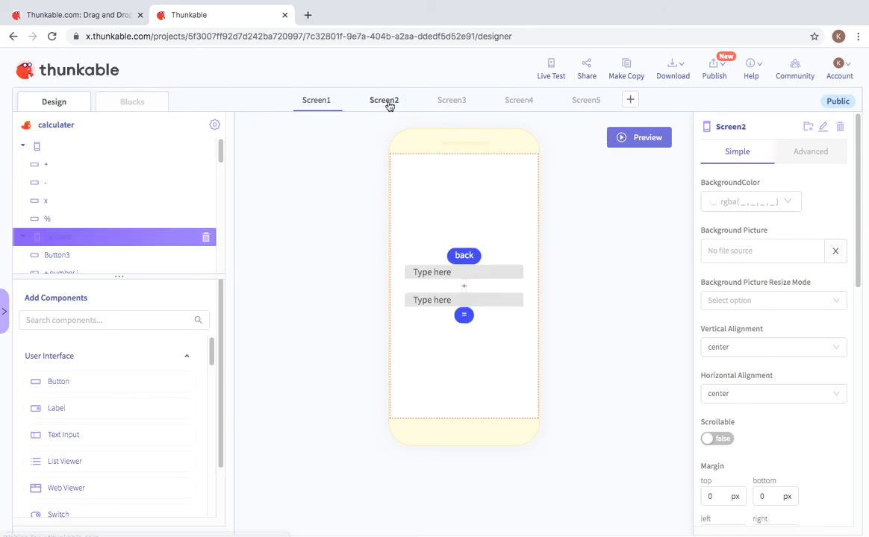
pyautogui.click(145, 110)
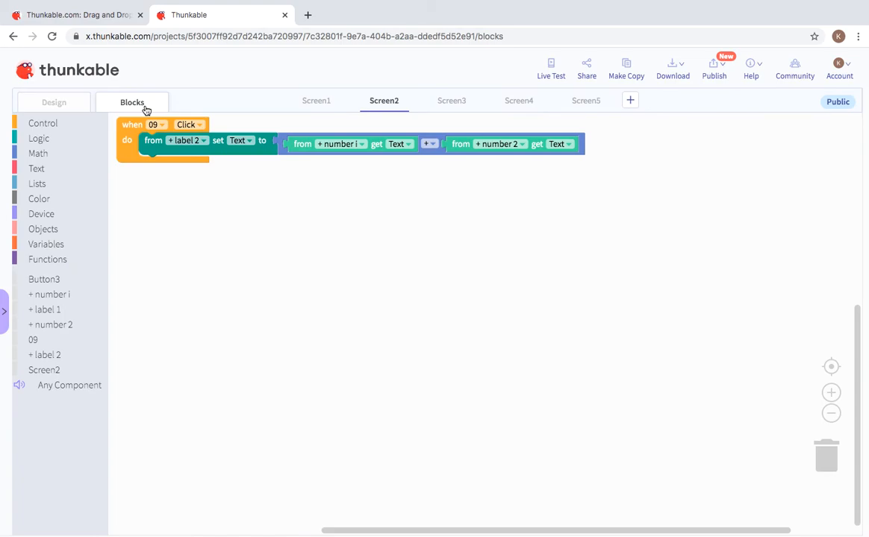
pyautogui.click(81, 283)
pyautogui.moveTo(133, 128); pyautogui.dragTo(187, 236)
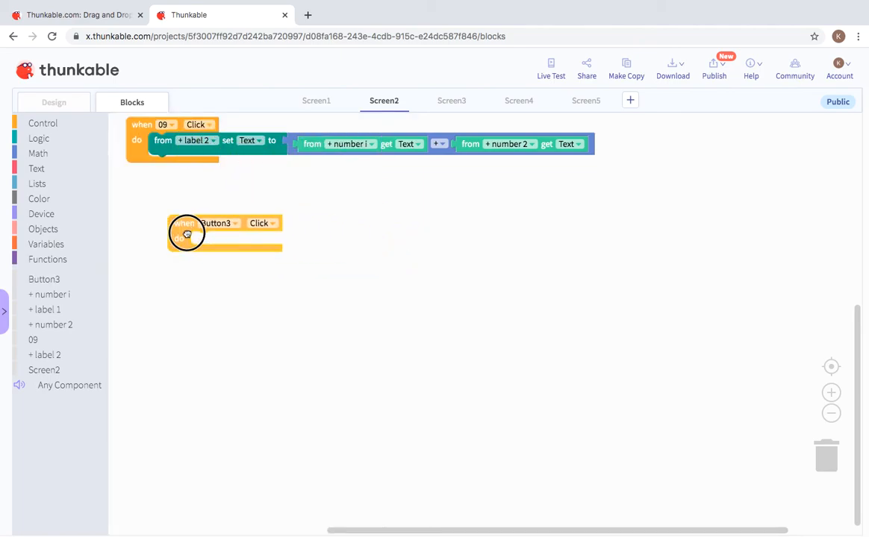
pyautogui.click(74, 123)
pyautogui.moveTo(128, 254); pyautogui.dragTo(227, 240)
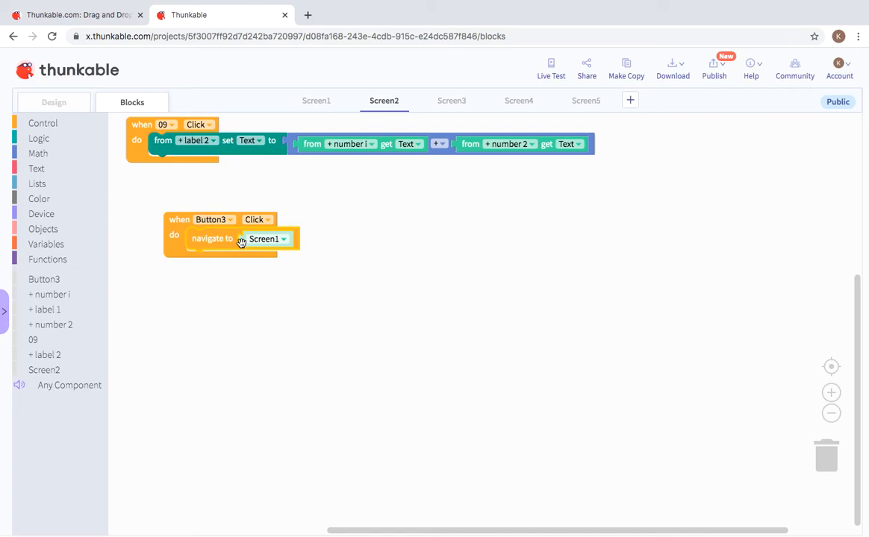
pyautogui.click(258, 240)
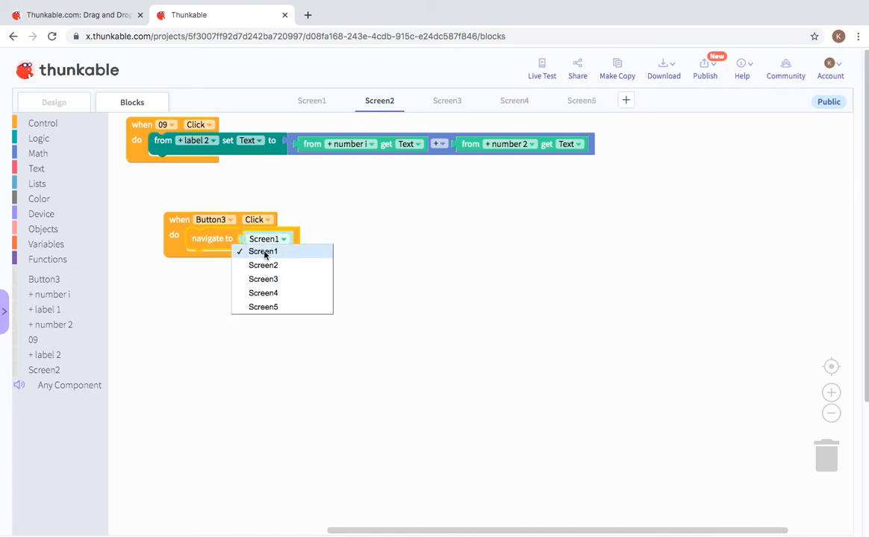
pyautogui.click(611, 282)
pyautogui.moveTo(438, 102); pyautogui.dragTo(455, 103)
pyautogui.click(54, 102)
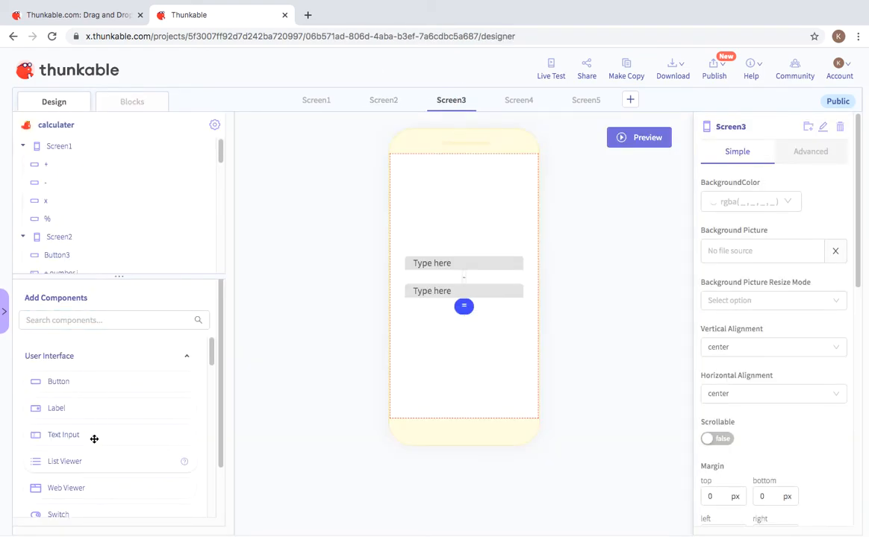
# Step: Add a button labelled 'back' above Screen3's first input field
pyautogui.moveTo(91, 382); pyautogui.dragTo(402, 253)
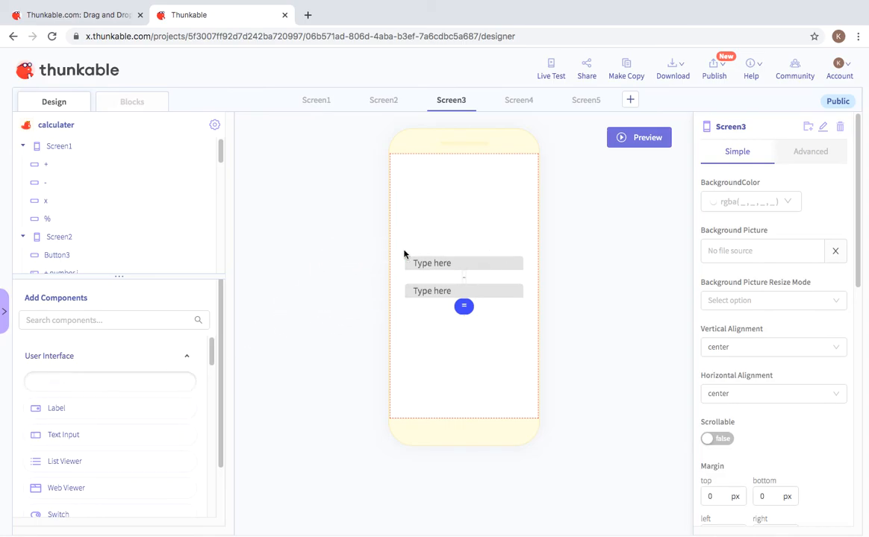
pyautogui.moveTo(756, 200); pyautogui.dragTo(673, 200)
pyautogui.press('BackSpace')
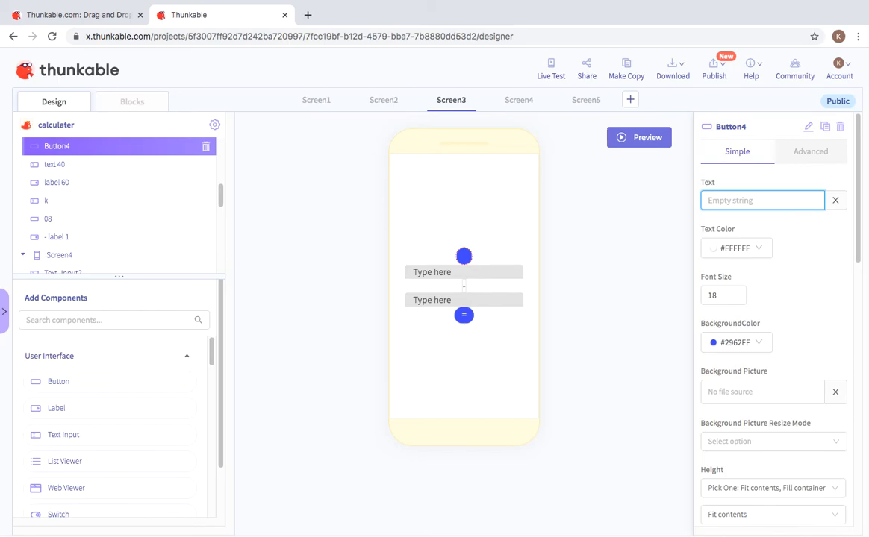
pyautogui.write('back')
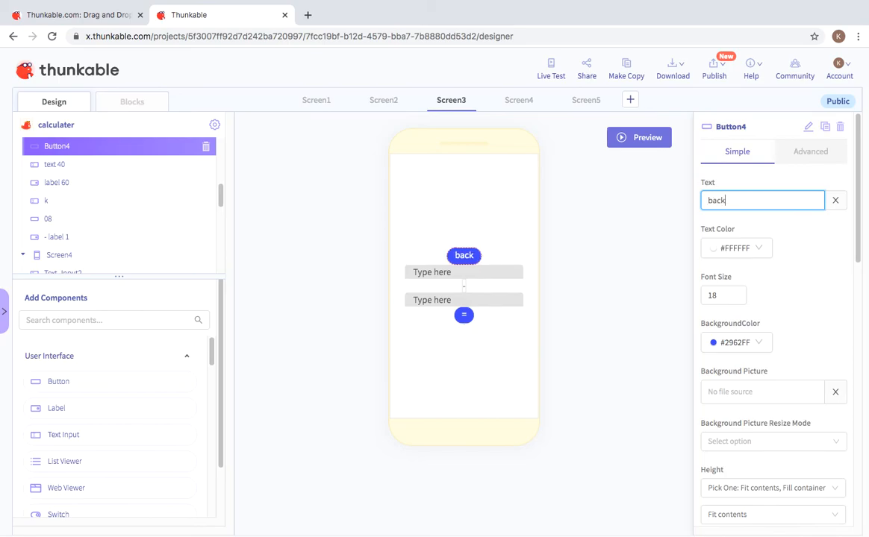
pyautogui.click(628, 236)
# Step: Add a when Button4 Click block on Screen3 that navigates to Screen1
pyautogui.click(121, 104)
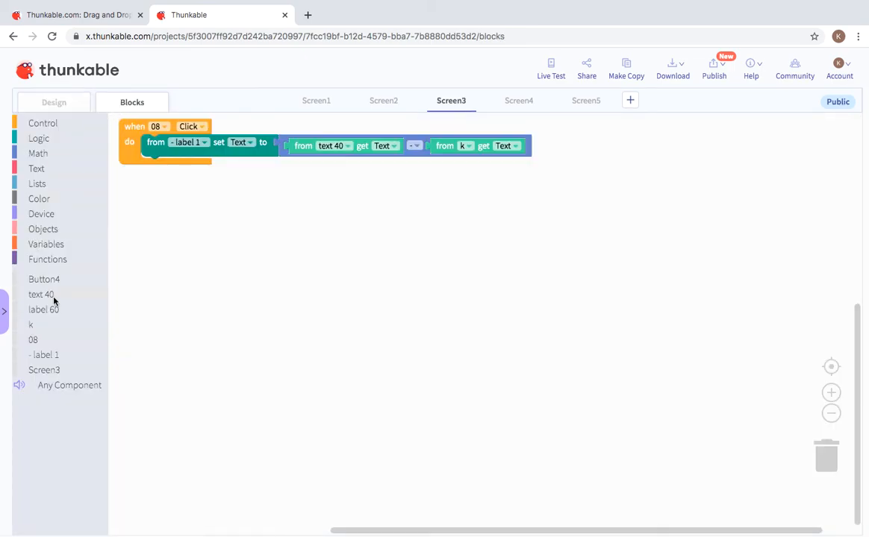
pyautogui.click(46, 280)
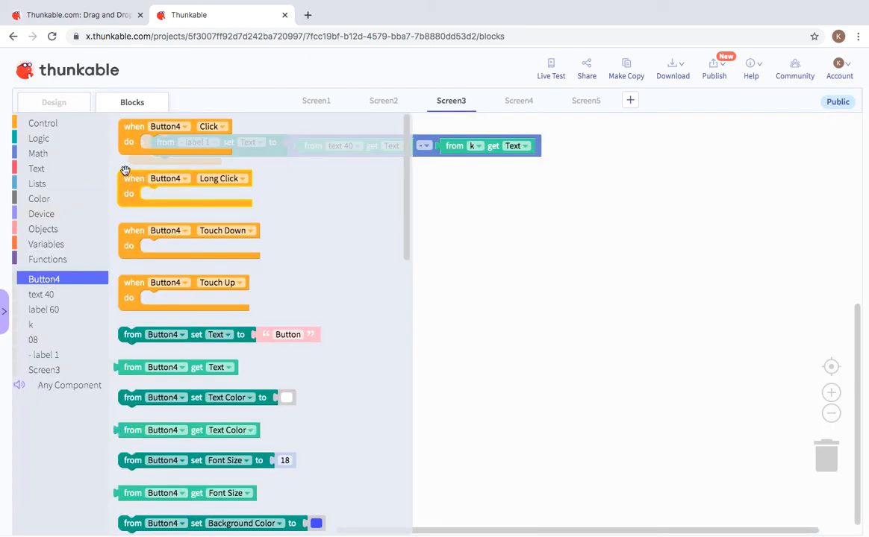
pyautogui.moveTo(131, 132); pyautogui.dragTo(165, 215)
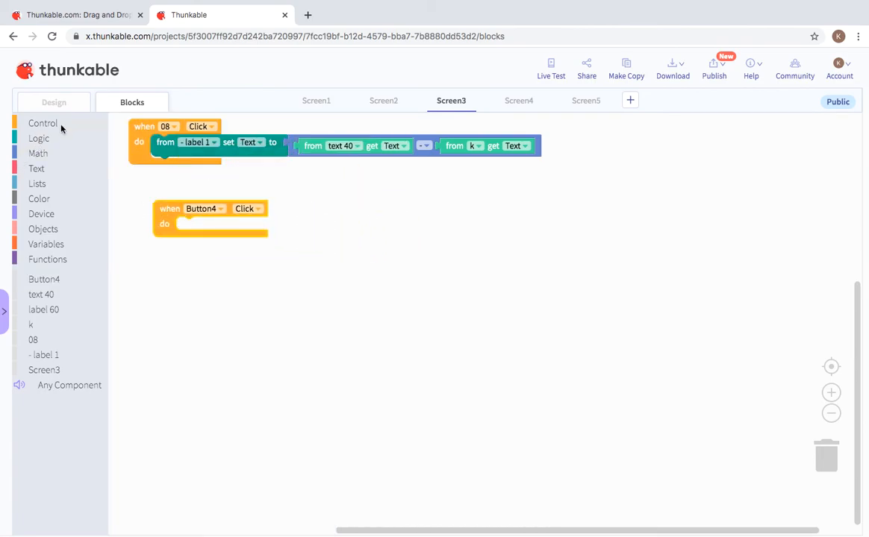
pyautogui.click(30, 123)
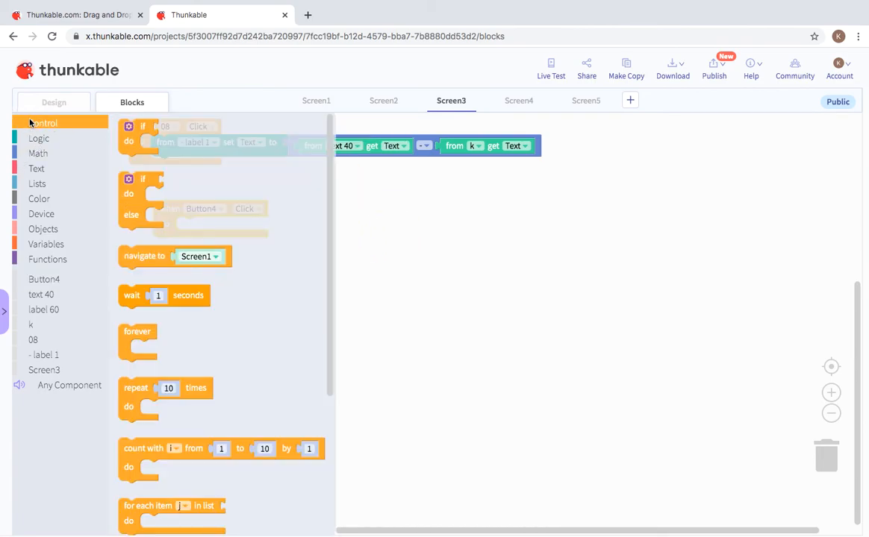
pyautogui.moveTo(147, 248); pyautogui.dragTo(200, 226)
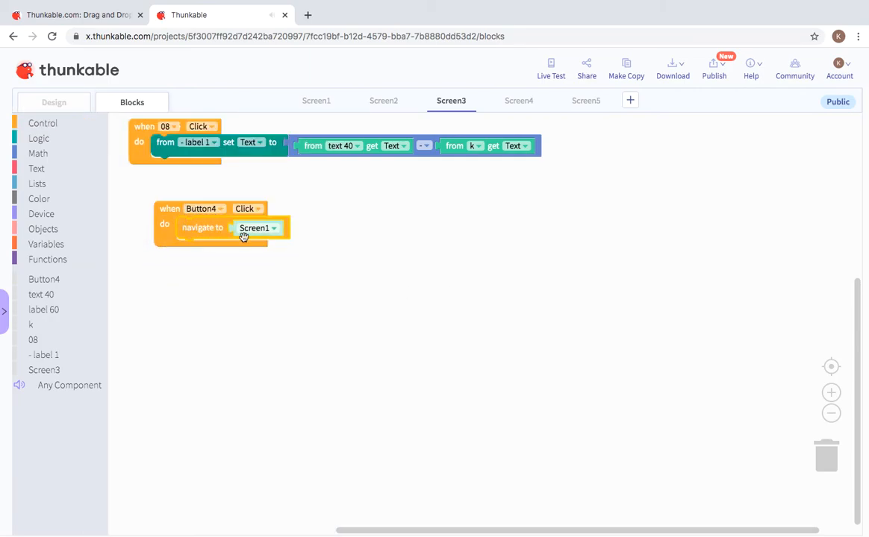
pyautogui.click(77, 110)
pyautogui.click(515, 99)
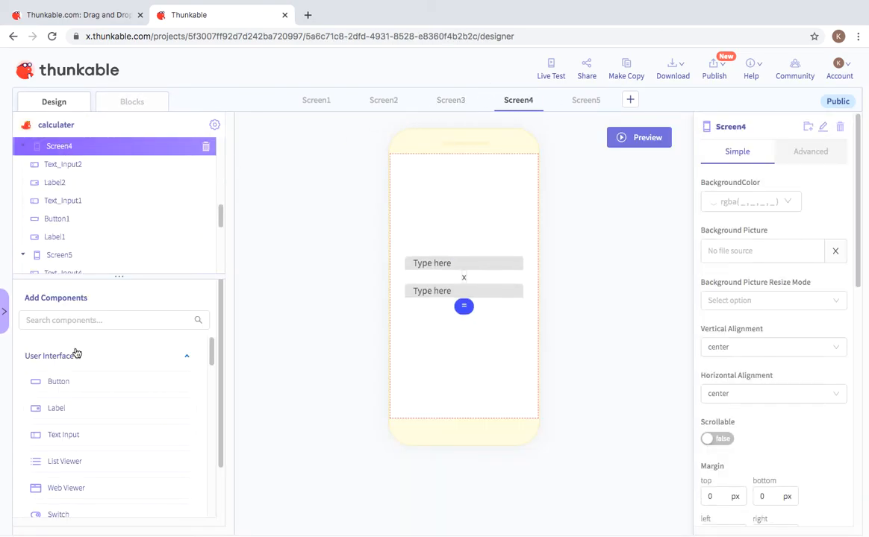
# Step: Add a button labelled 'back' to Screen4's layout above its inputs
pyautogui.moveTo(84, 382); pyautogui.dragTo(659, 230)
pyautogui.click(762, 197)
pyautogui.moveTo(723, 195); pyautogui.dragTo(661, 192)
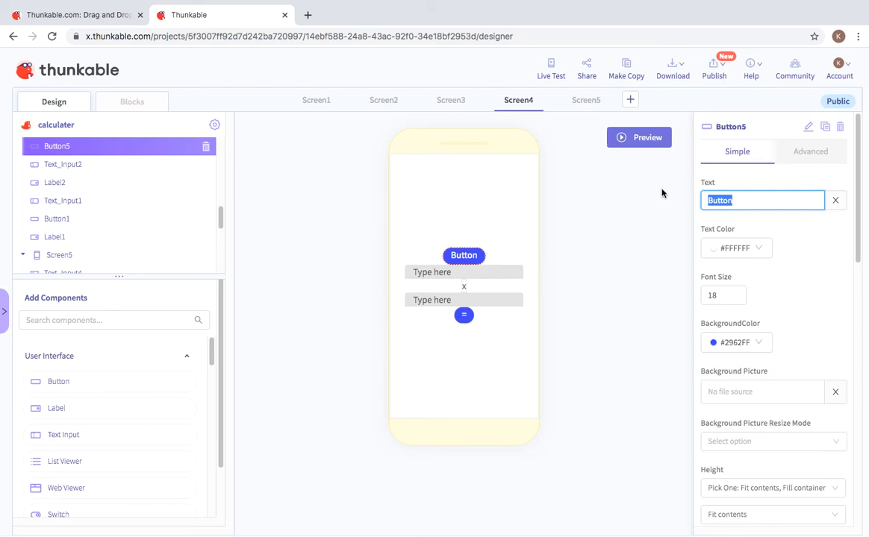
pyautogui.press('BackSpace')
pyautogui.write('back')
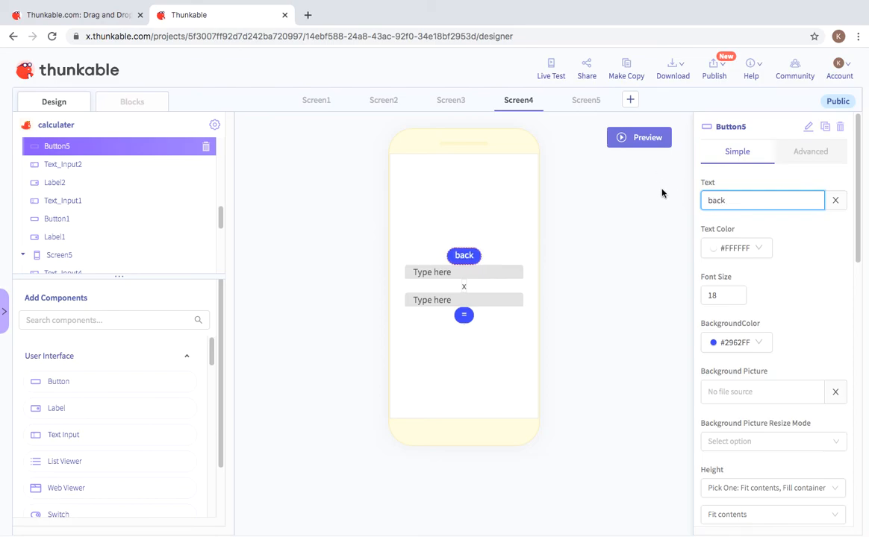
pyautogui.click(570, 343)
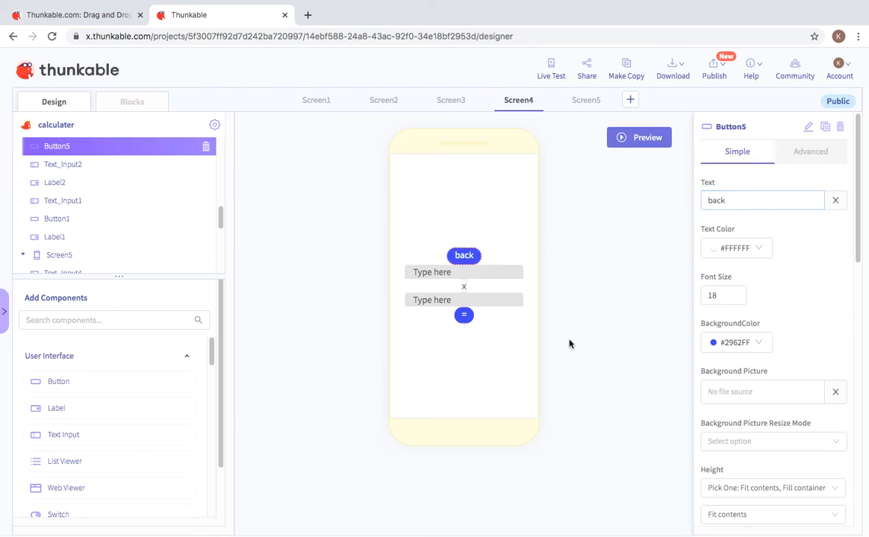
# Step: Add a when Button5 Click block on Screen4 that navigates to Screen1
pyautogui.click(132, 97)
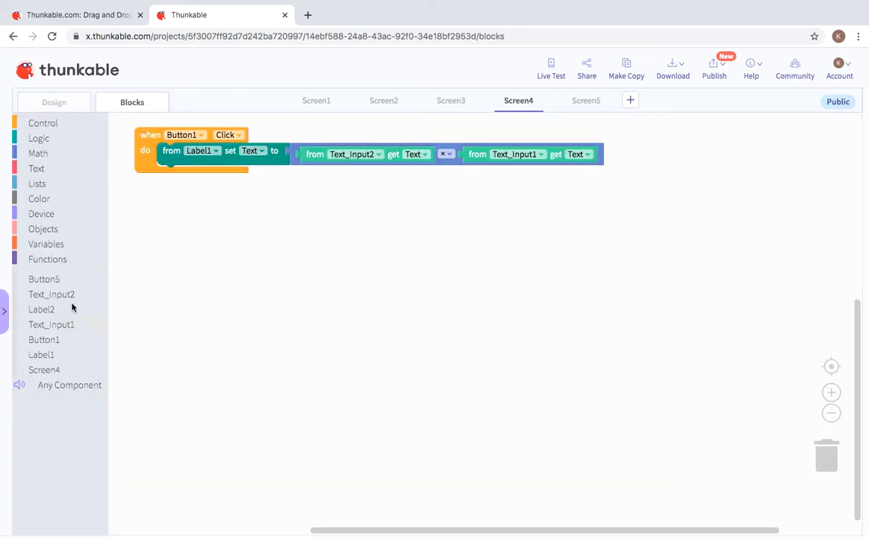
pyautogui.click(45, 280)
pyautogui.moveTo(130, 136); pyautogui.dragTo(169, 248)
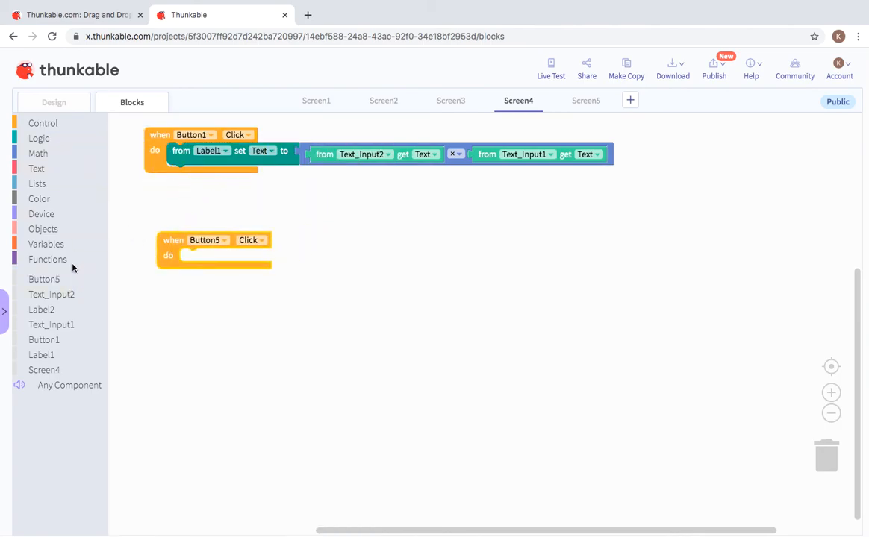
pyautogui.click(52, 123)
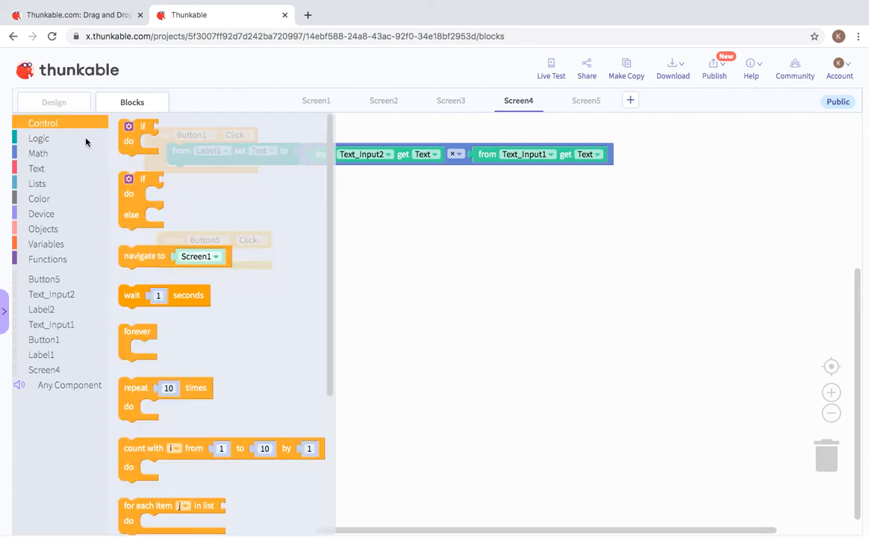
pyautogui.moveTo(182, 231); pyautogui.dragTo(207, 260)
pyautogui.click(58, 103)
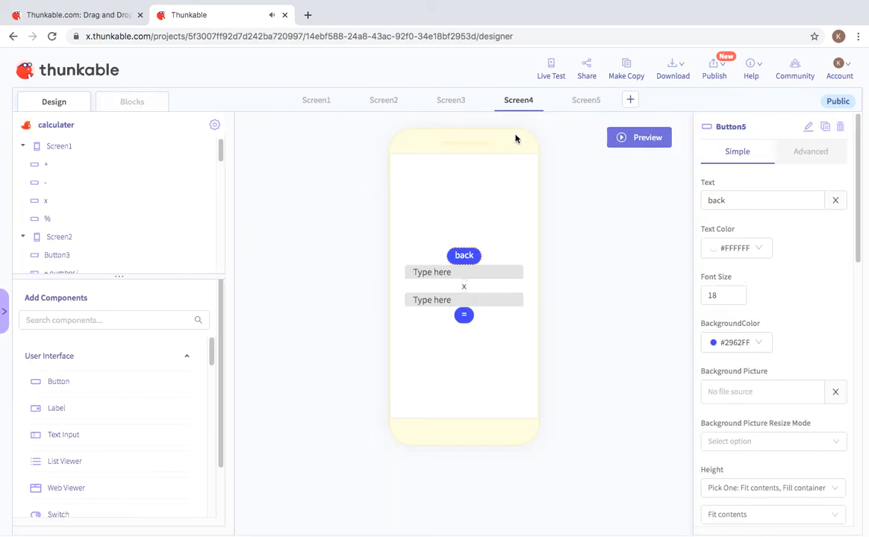
# Step: On Screen5, drop a new Button6 above the input fields and relabel it 'back'
pyautogui.click(577, 102)
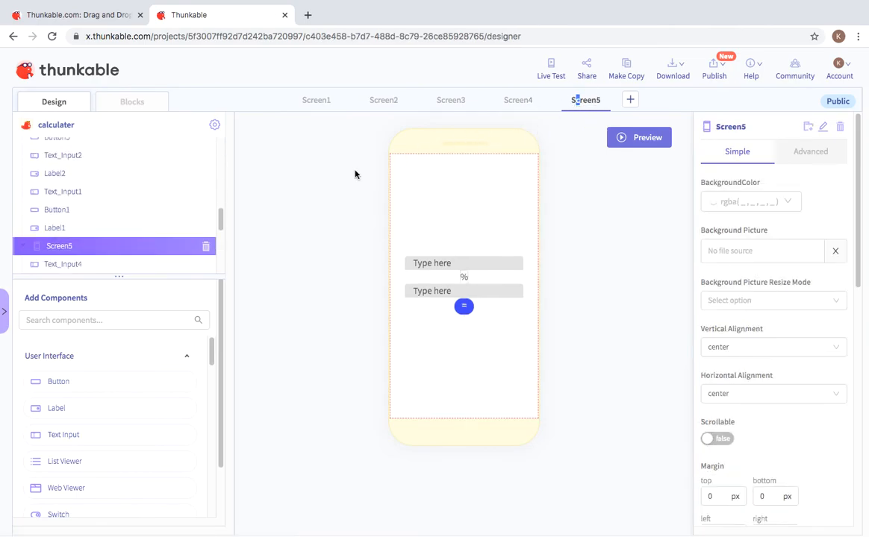
pyautogui.click(148, 98)
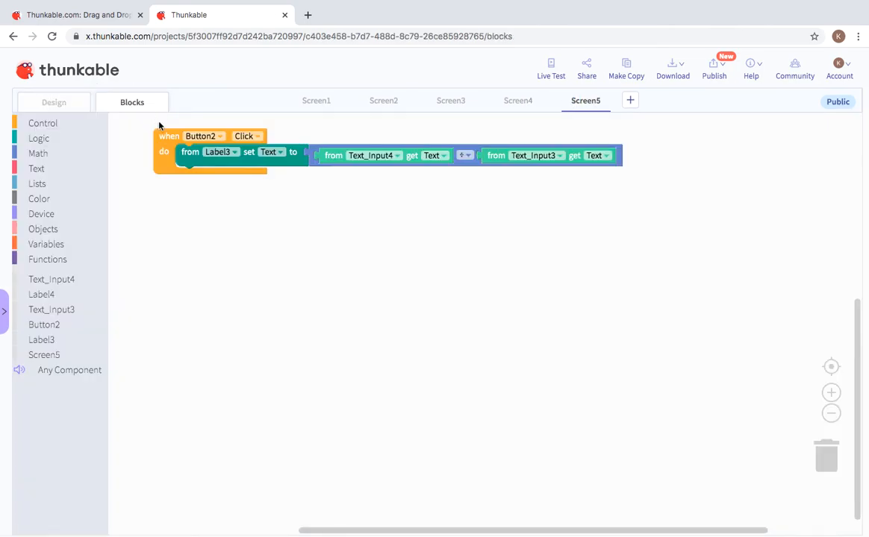
pyautogui.click(58, 102)
pyautogui.moveTo(119, 378); pyautogui.dragTo(463, 228)
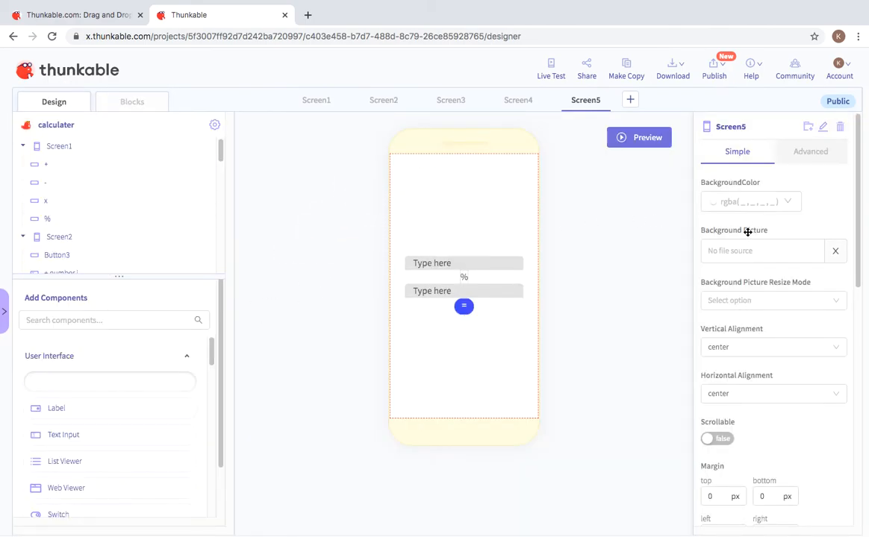
pyautogui.moveTo(763, 197); pyautogui.dragTo(700, 195)
pyautogui.write('=')
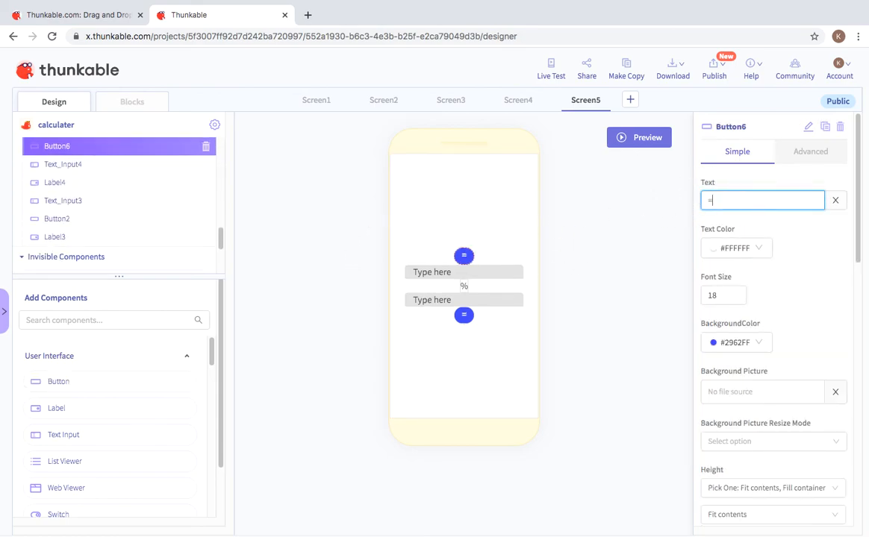
pyautogui.press('BackSpace')
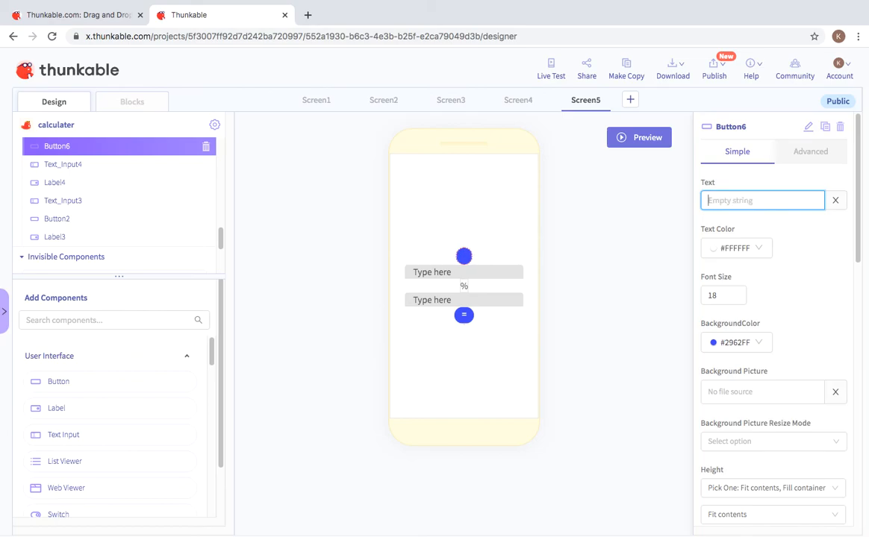
pyautogui.write('back')
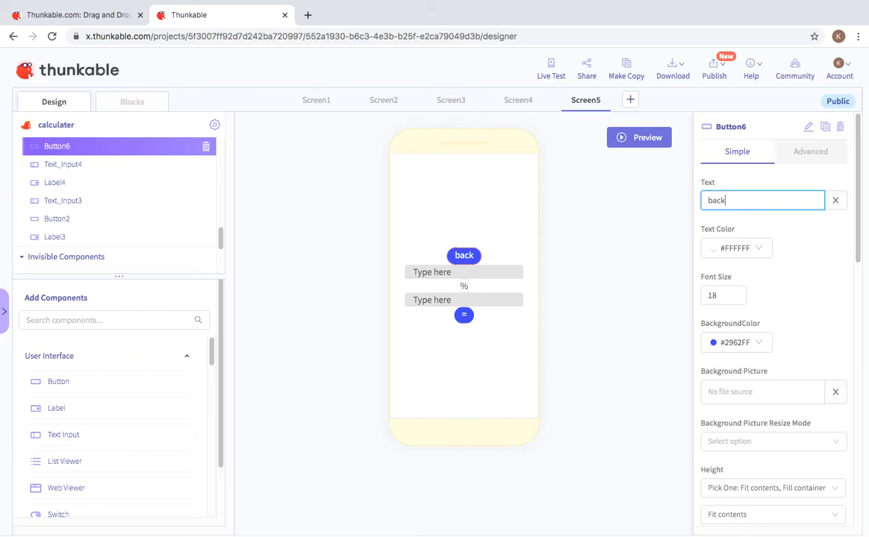
# Step: Add a when Button6 Click block navigating to Screen1, and launch the live preview
pyautogui.click(126, 103)
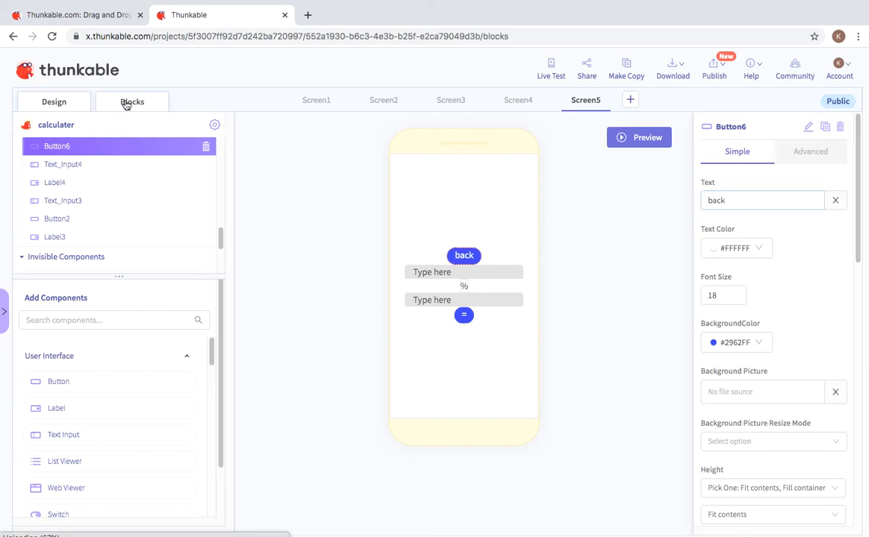
pyautogui.click(55, 278)
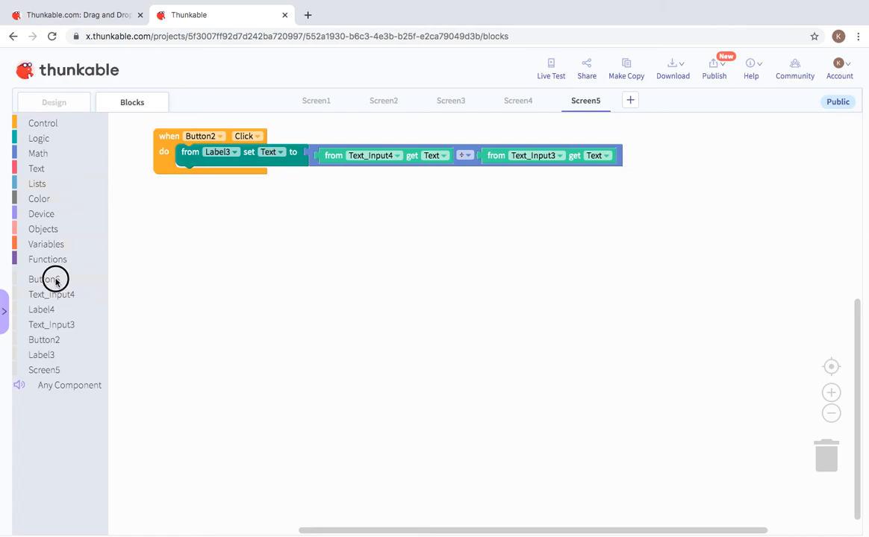
pyautogui.moveTo(128, 142); pyautogui.dragTo(126, 230)
pyautogui.click(53, 121)
pyautogui.moveTo(162, 259); pyautogui.dragTo(180, 234)
pyautogui.click(550, 65)
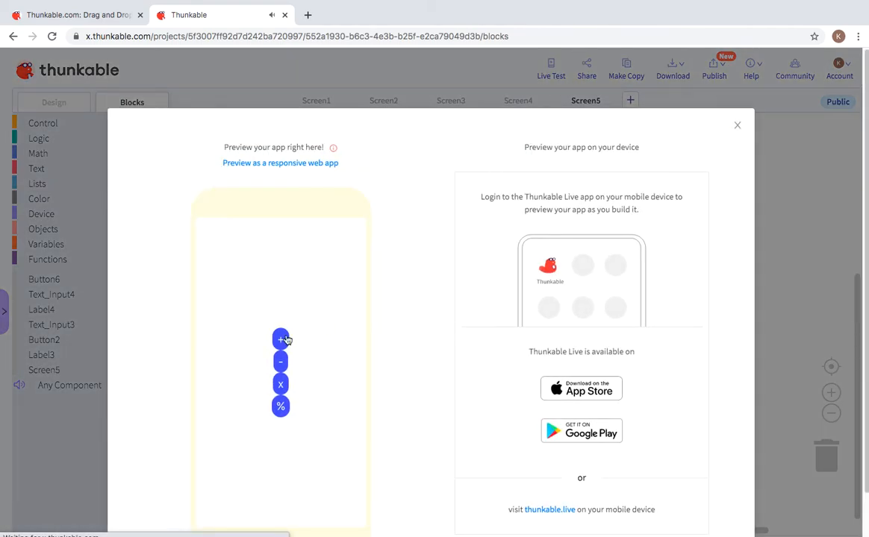
pyautogui.click(283, 342)
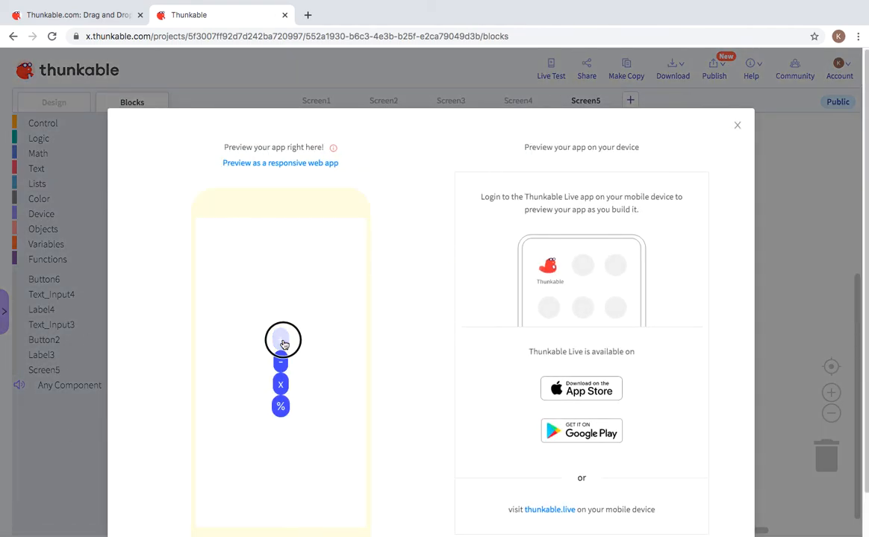
pyautogui.click(290, 352)
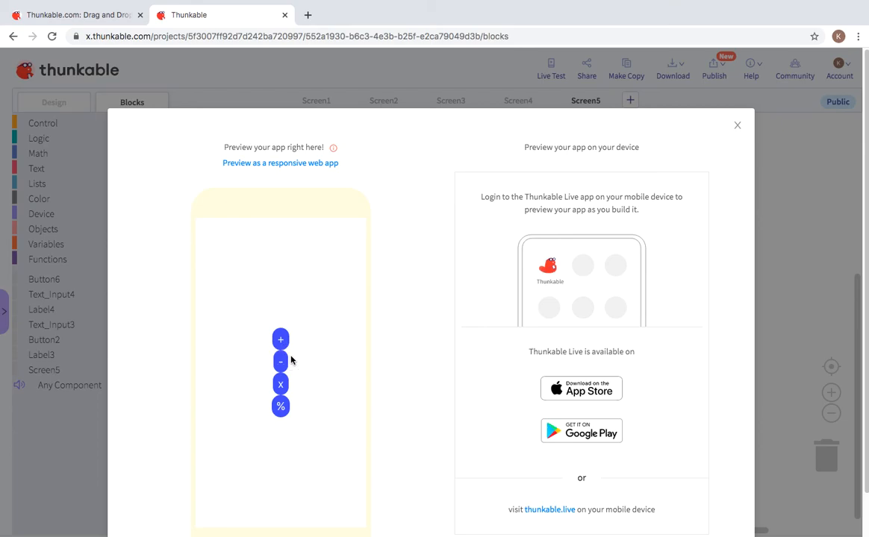
pyautogui.click(290, 359)
pyautogui.click(298, 360)
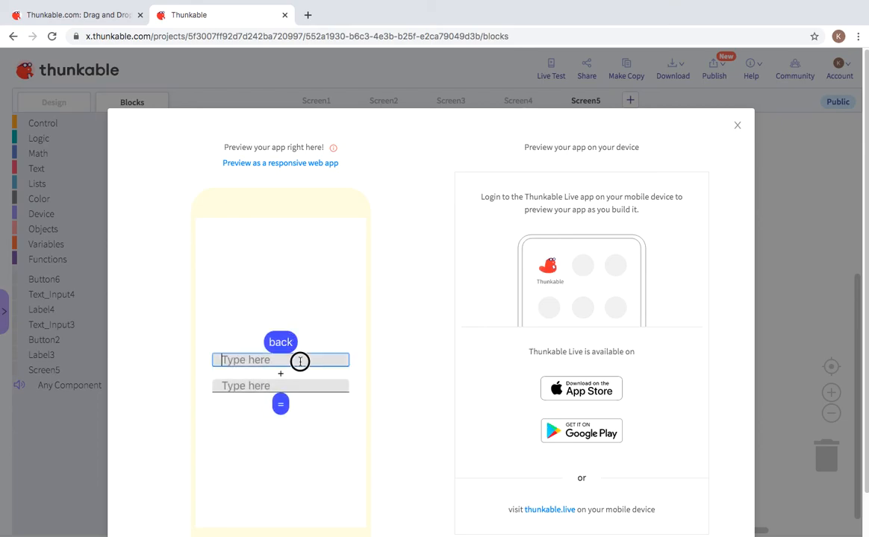
pyautogui.write('1111111111111')
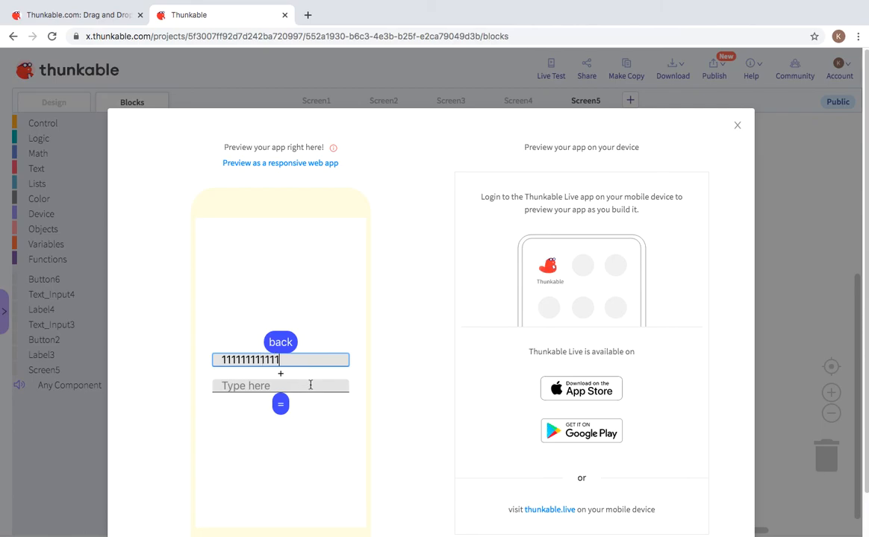
pyautogui.click(311, 385)
pyautogui.write('9')
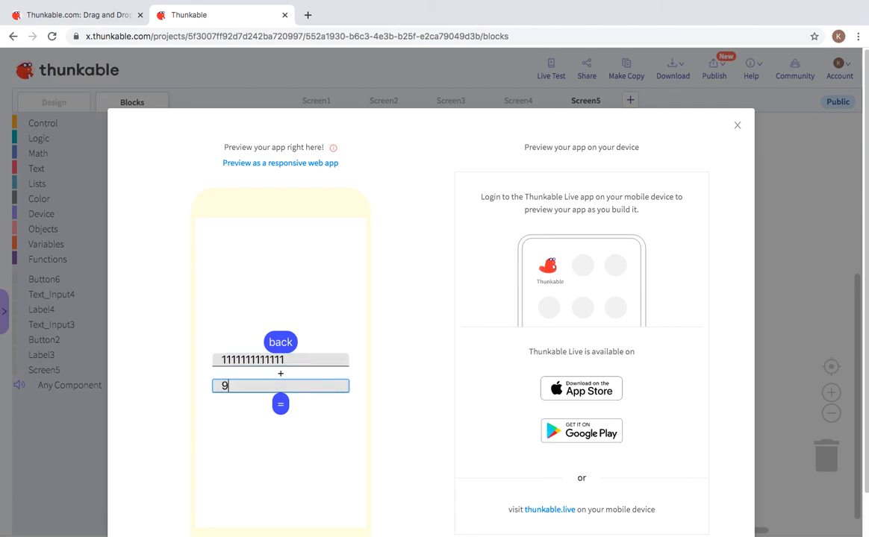
pyautogui.write('999999999')
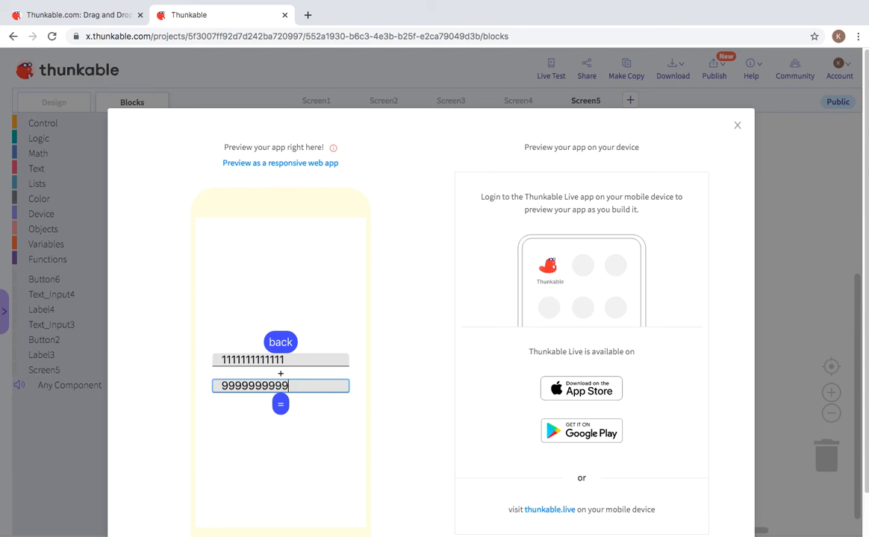
pyautogui.click(282, 403)
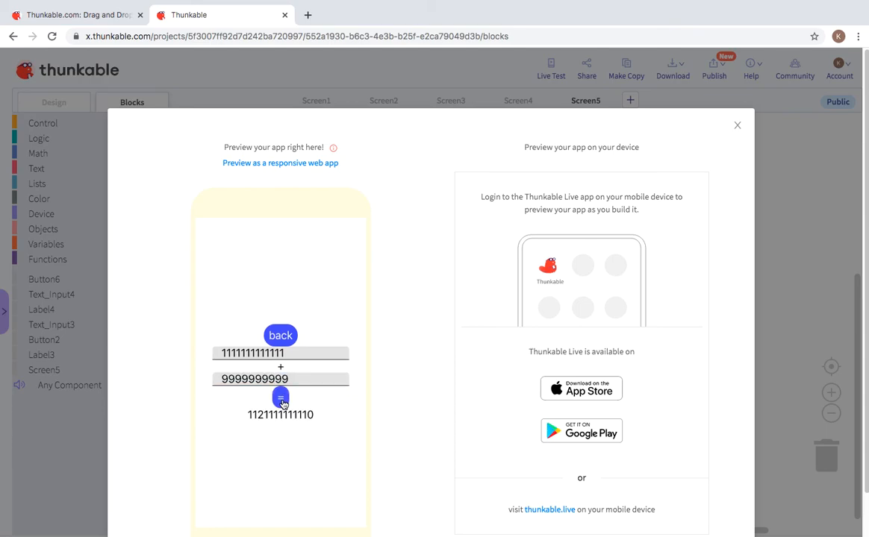
pyautogui.click(282, 336)
# Step: On the − screen, compute 10000000 minus 1 to get 9999999, clear both fields, and go back
pyautogui.click(284, 362)
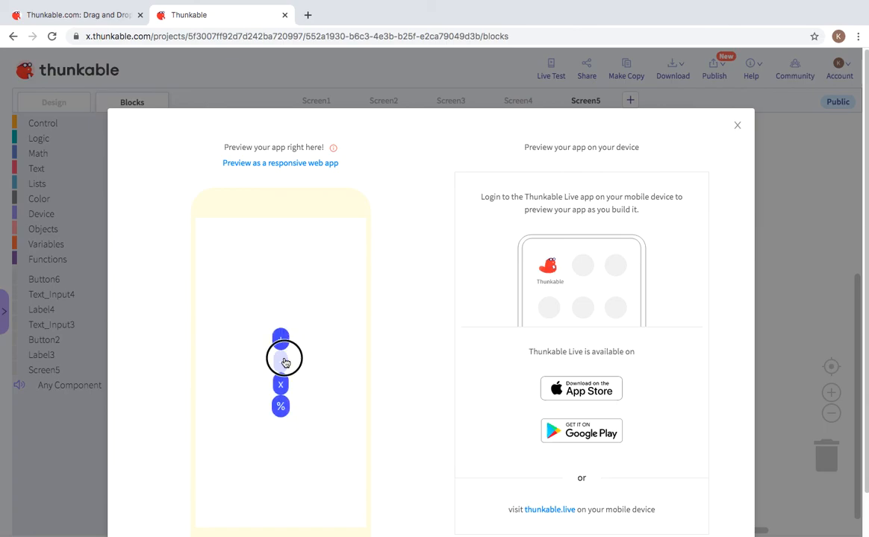
pyautogui.click(285, 361)
pyautogui.write('10000000')
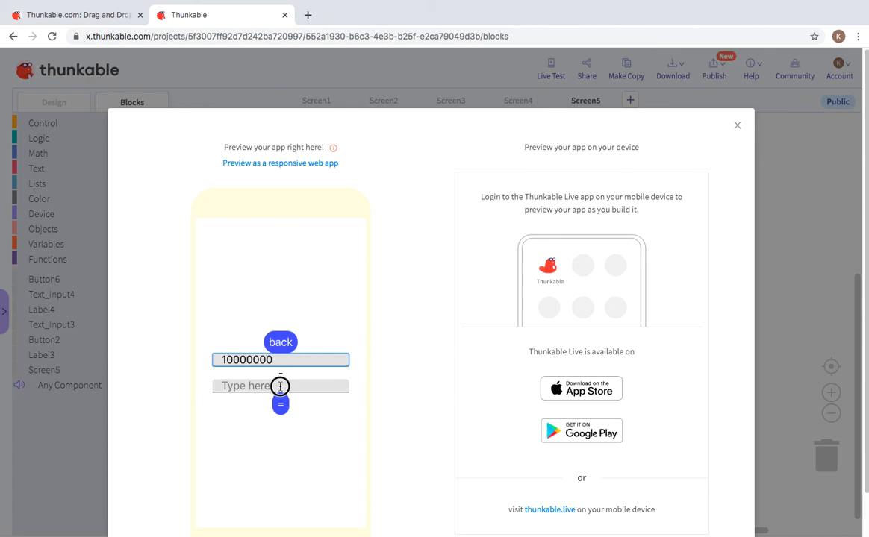
pyautogui.click(280, 386)
pyautogui.write('1')
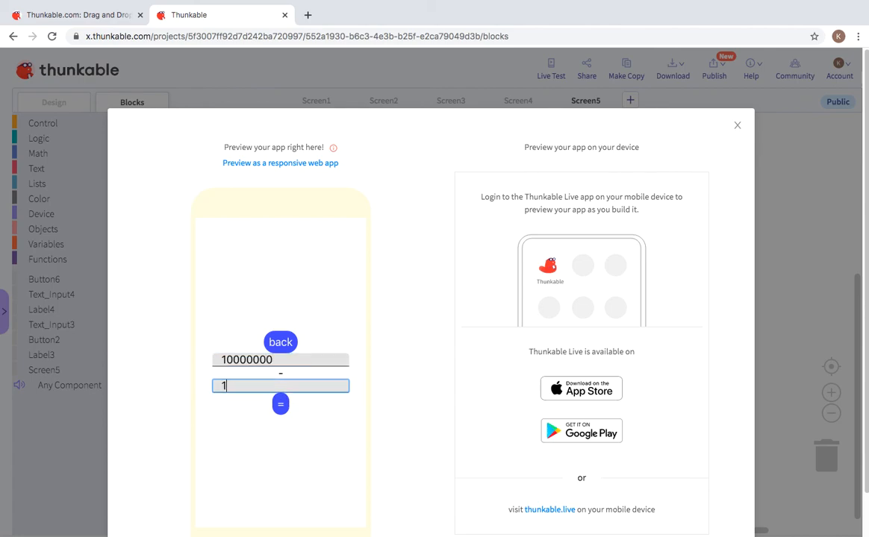
pyautogui.click(281, 406)
pyautogui.moveTo(301, 377); pyautogui.dragTo(222, 370)
pyautogui.press('BackSpace')
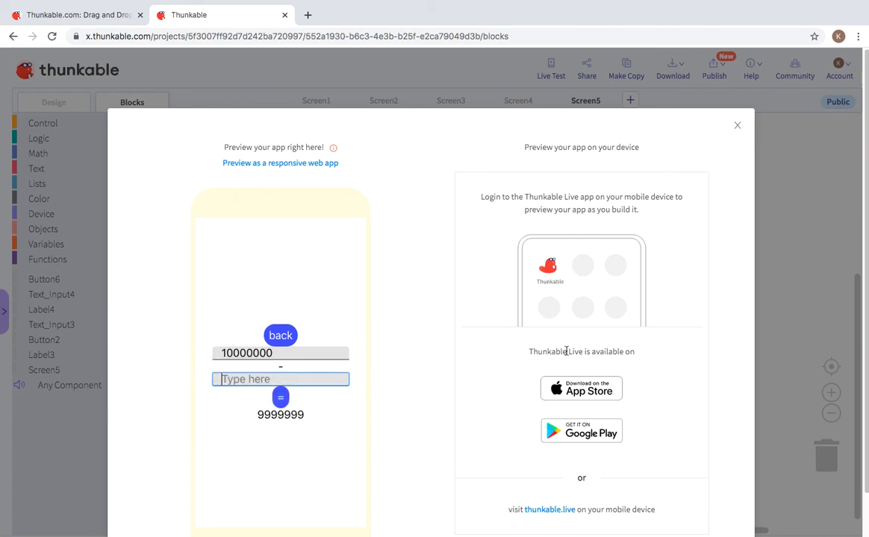
pyautogui.moveTo(318, 355); pyautogui.dragTo(218, 345)
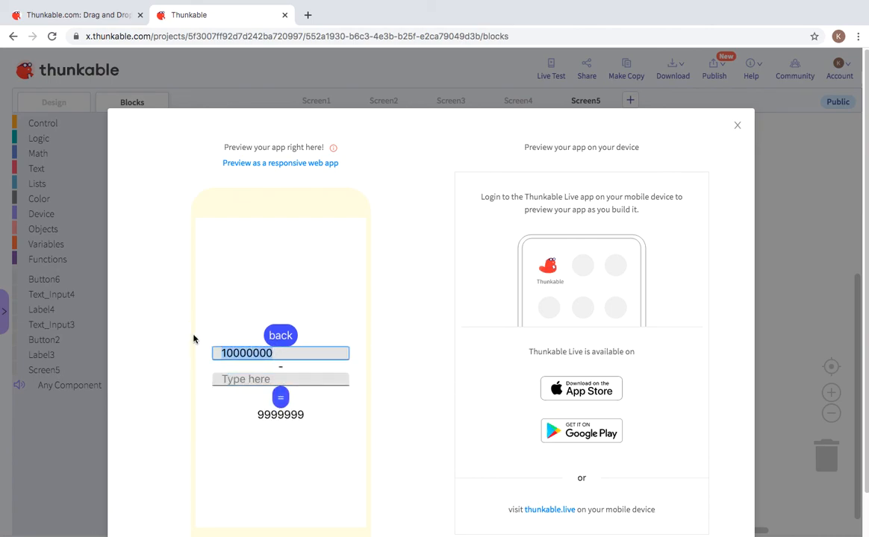
pyautogui.press('BackSpace')
pyautogui.click(286, 344)
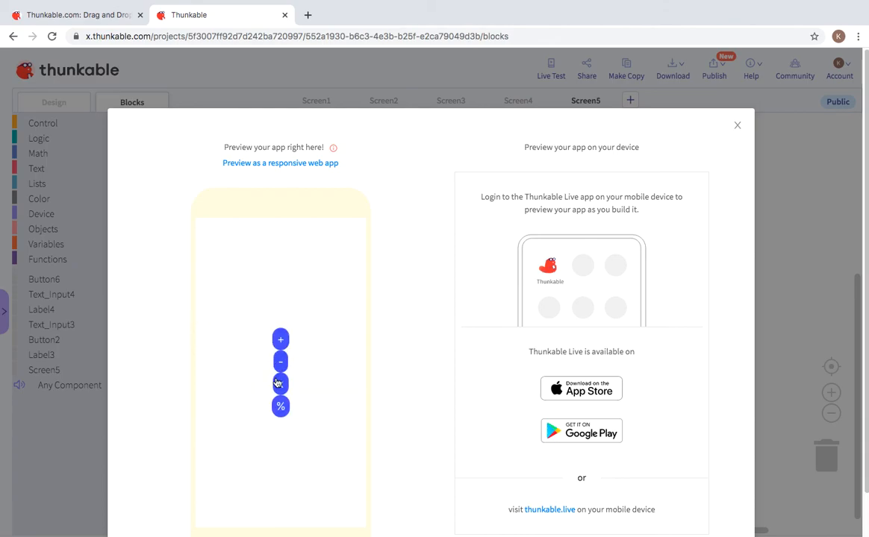
# Step: On the x screen, multiply 100 by 100 to get 10000, then go back to the menu
pyautogui.click(283, 380)
pyautogui.click(283, 359)
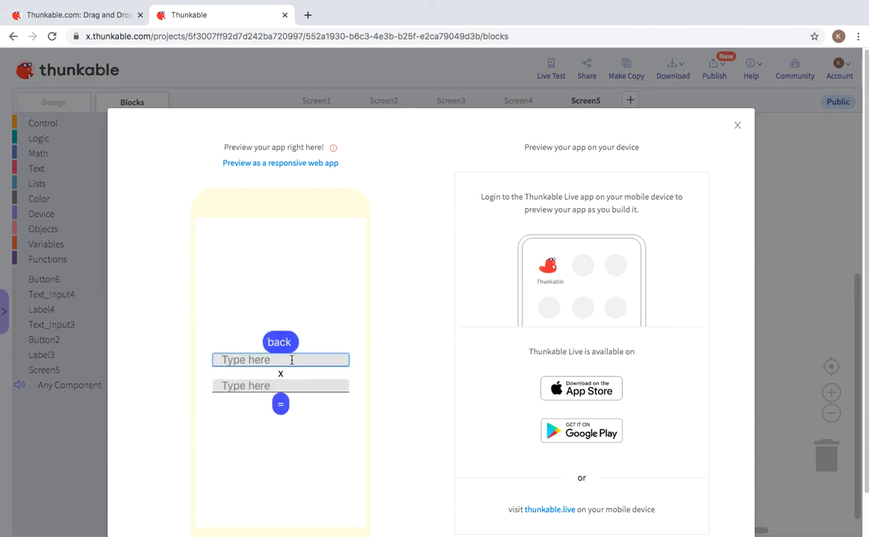
pyautogui.write('10')
pyautogui.click(284, 386)
pyautogui.write('1')
pyautogui.click(279, 401)
pyautogui.write('0')
pyautogui.click(254, 354)
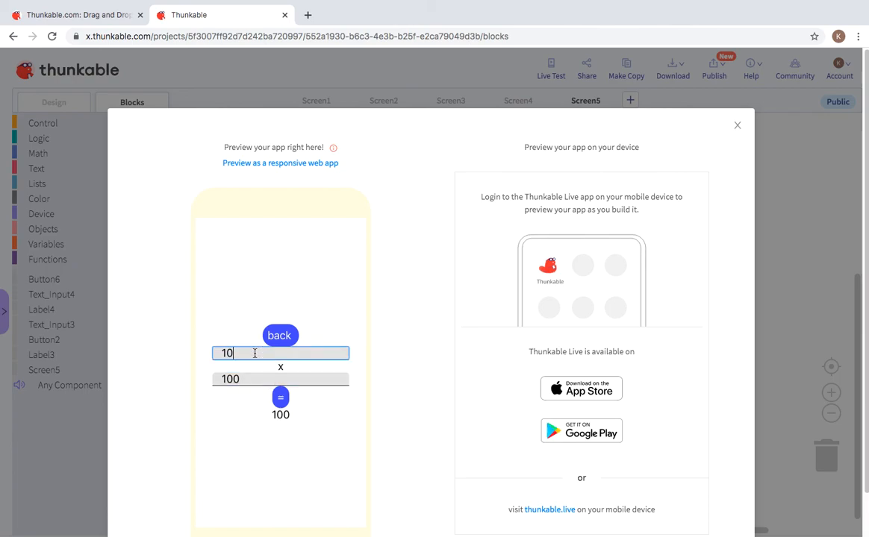
pyautogui.write('0')
pyautogui.click(282, 402)
pyautogui.click(280, 335)
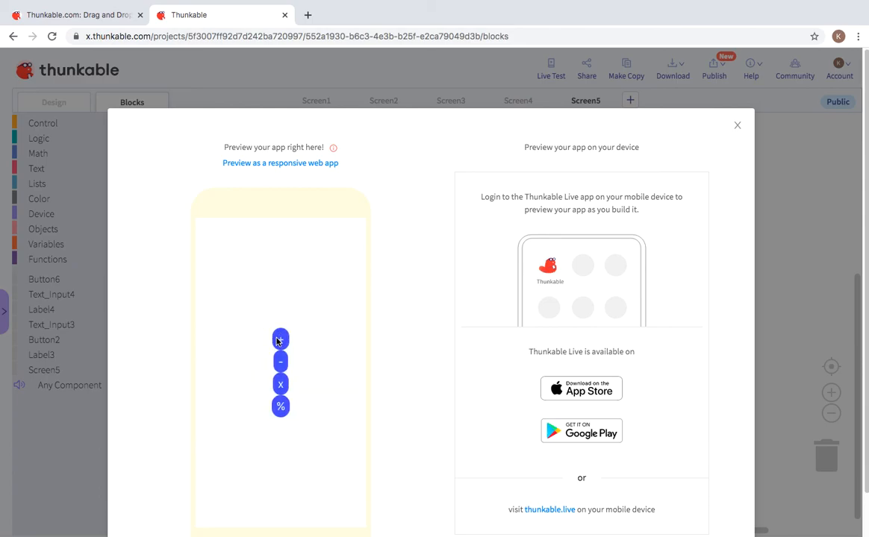
# Step: On the % screen, divide 5000 by 4000 to get 1.25, clear both fields, and go back
pyautogui.click(281, 406)
pyautogui.click(282, 359)
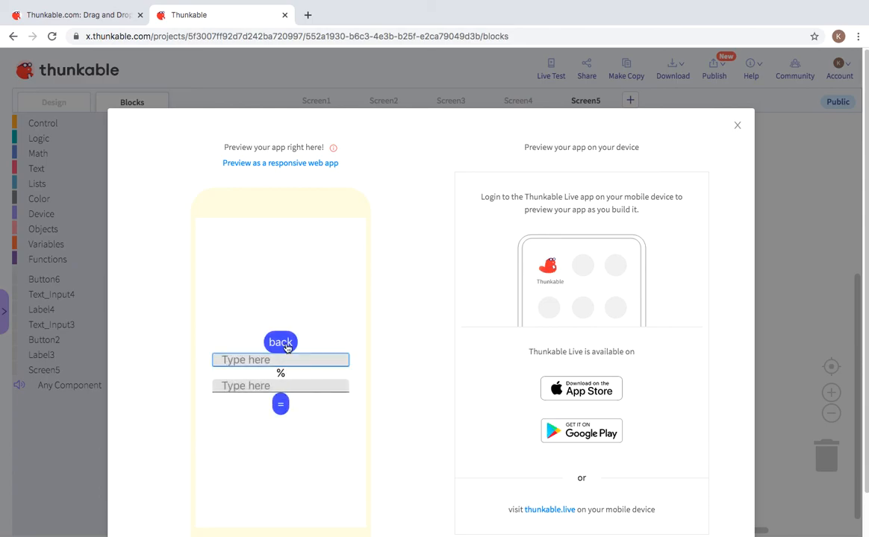
pyautogui.write('1')
pyautogui.press('BackSpace')
pyautogui.write('5000')
pyautogui.click(253, 385)
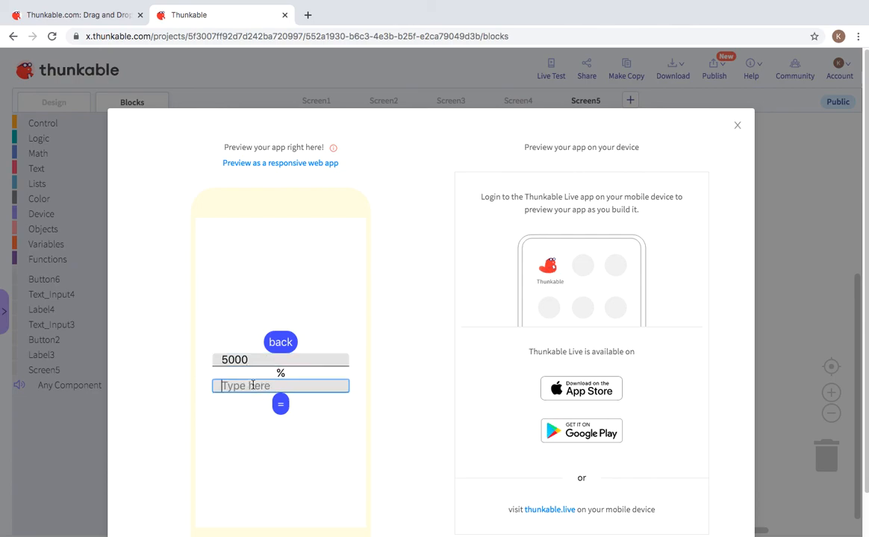
pyautogui.write('4')
pyautogui.click(279, 406)
pyautogui.moveTo(277, 375); pyautogui.dragTo(209, 366)
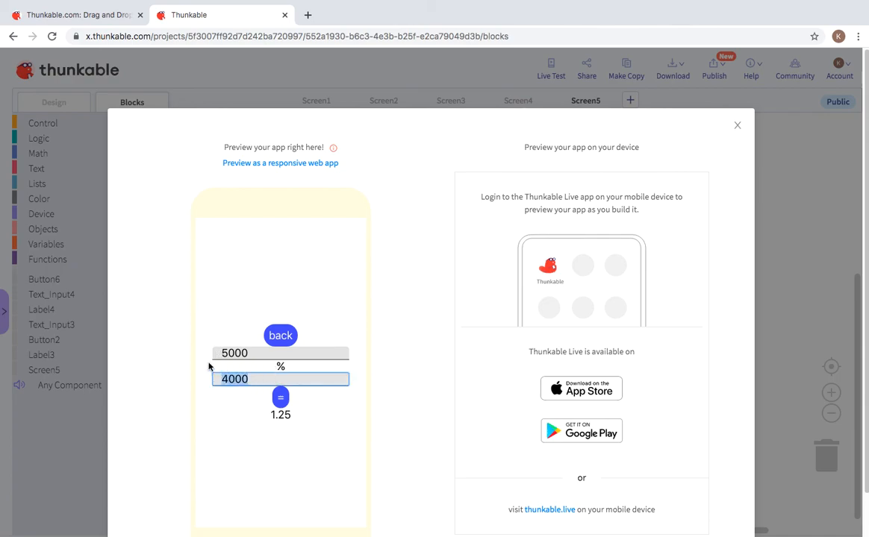
pyautogui.press('BackSpace')
pyautogui.moveTo(274, 355); pyautogui.dragTo(213, 353)
pyautogui.press('BackSpace')
pyautogui.click(281, 335)
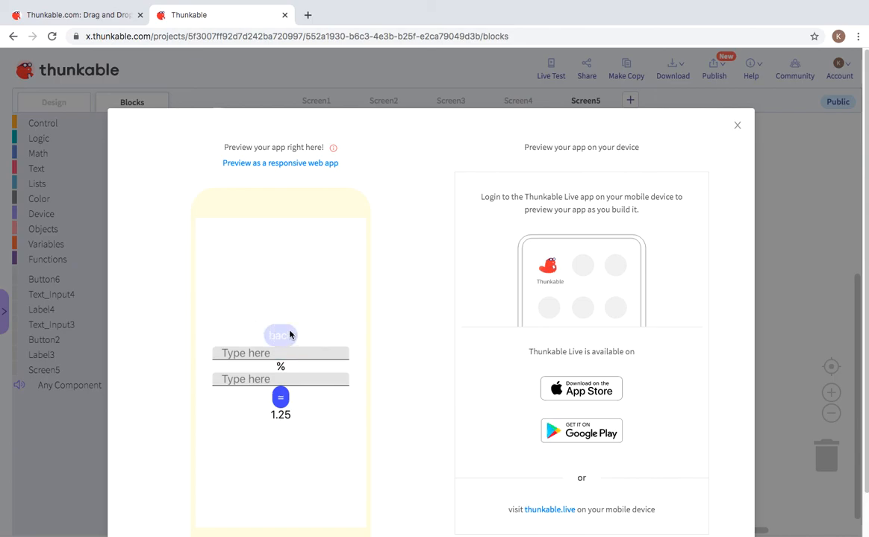
# Step: Close the preview, glance at Screen5's background picture options, and open Screen1 in Design
pyautogui.click(739, 125)
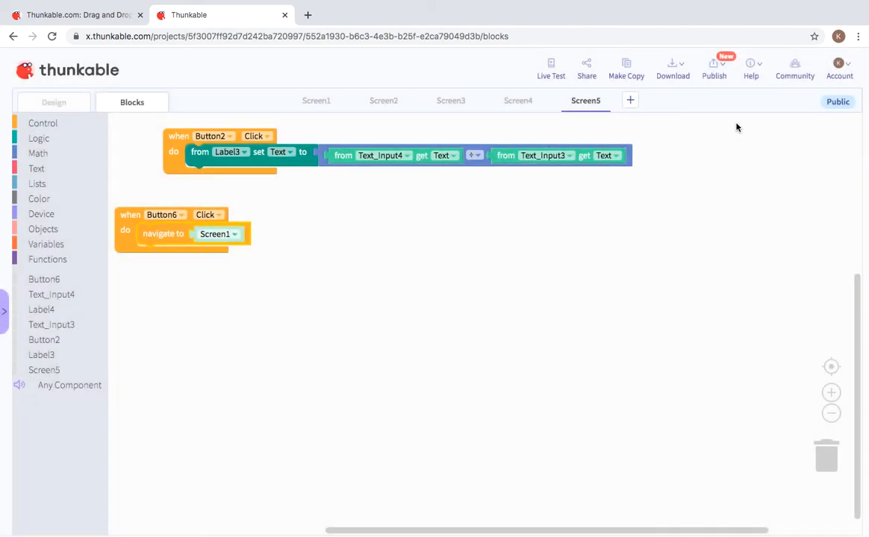
pyautogui.click(56, 102)
pyautogui.click(416, 182)
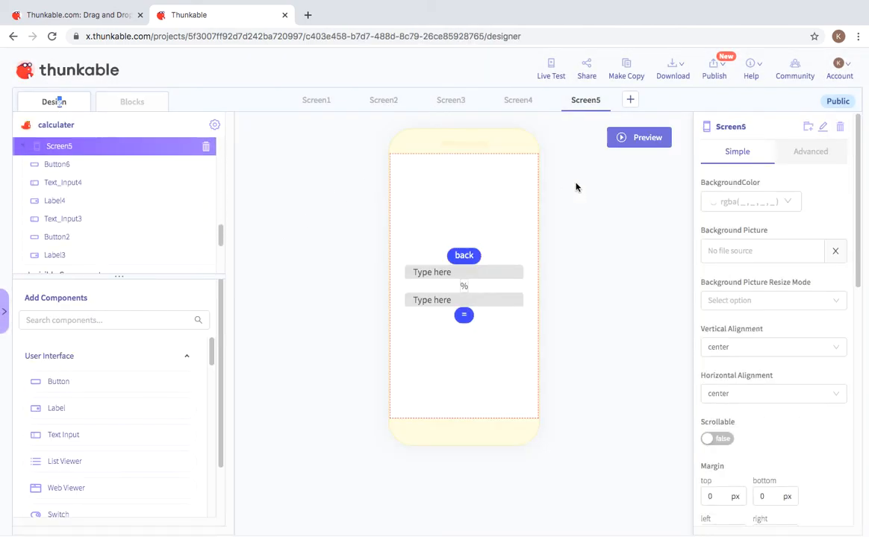
pyautogui.click(776, 250)
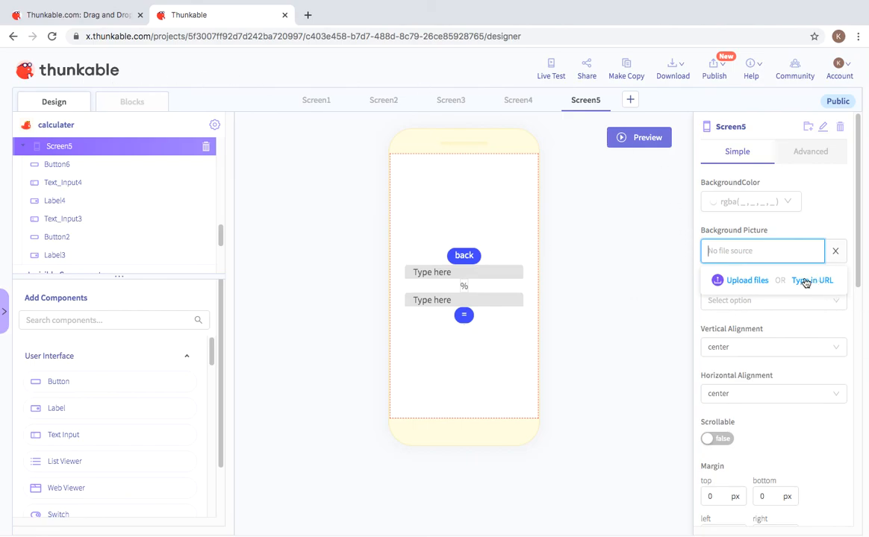
pyautogui.click(579, 257)
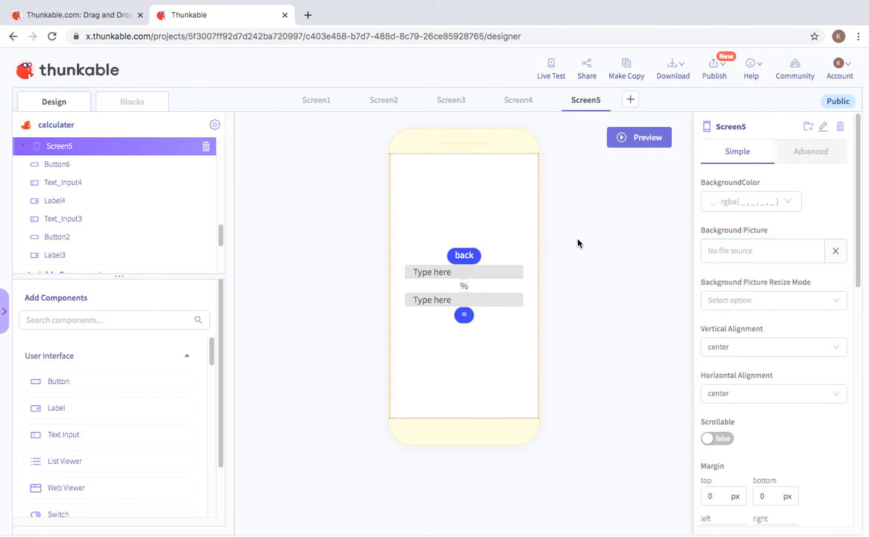
pyautogui.click(312, 100)
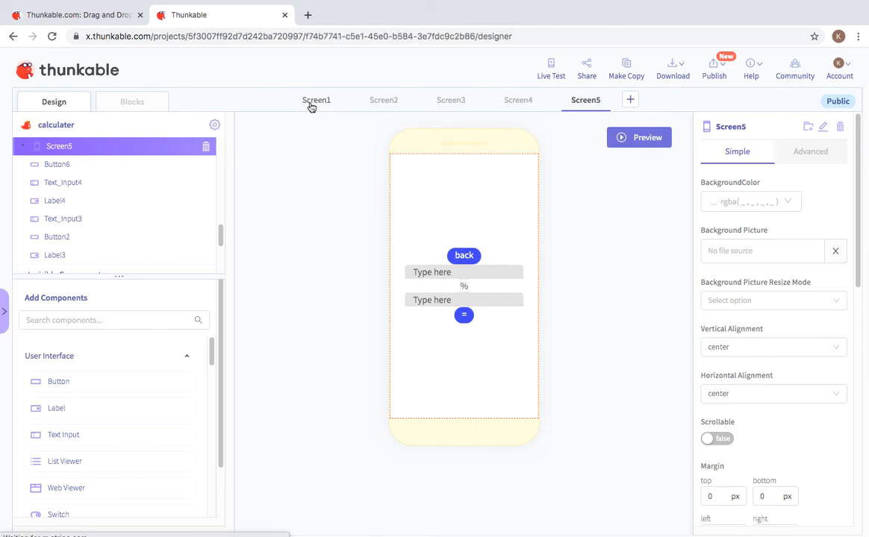
# Step: Glance at the Publish menu, then switch to QuickTime Player from the Dock
pyautogui.click(715, 74)
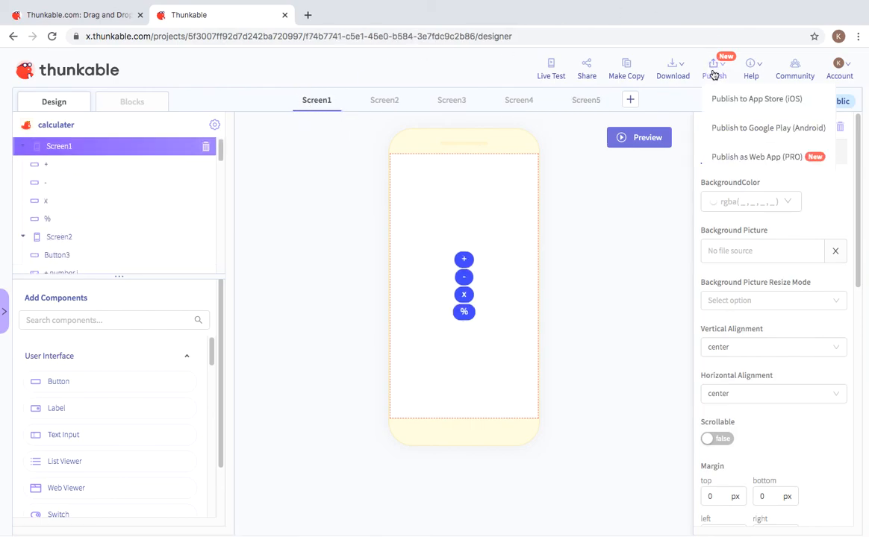
pyautogui.moveTo(741, 72)
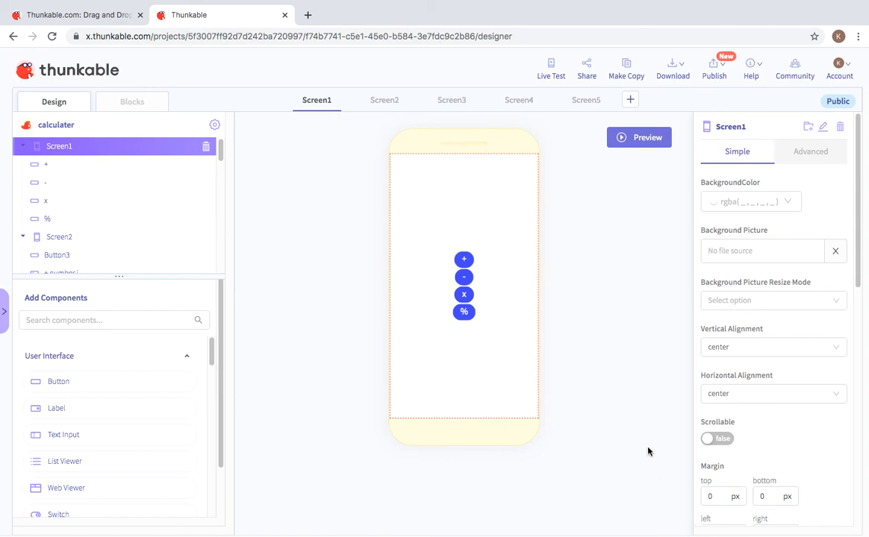
pyautogui.moveTo(731, 526)
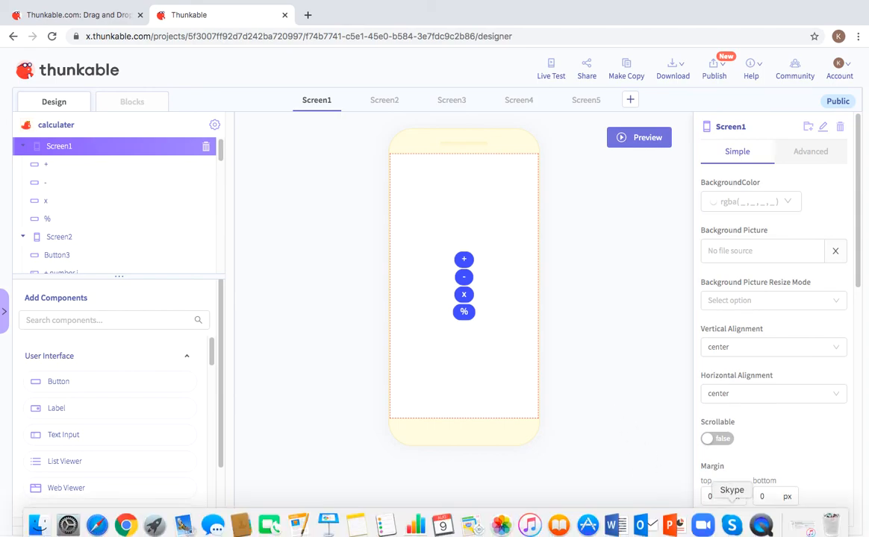
pyautogui.click(762, 527)
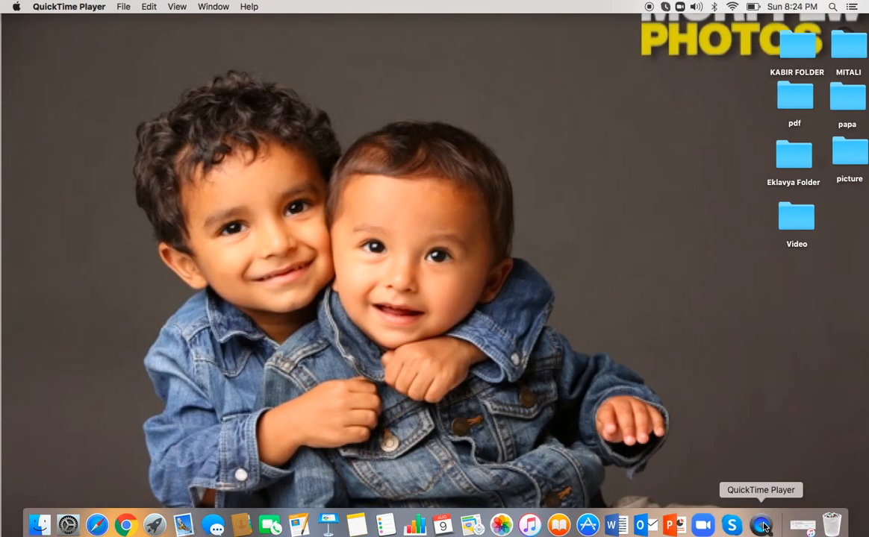